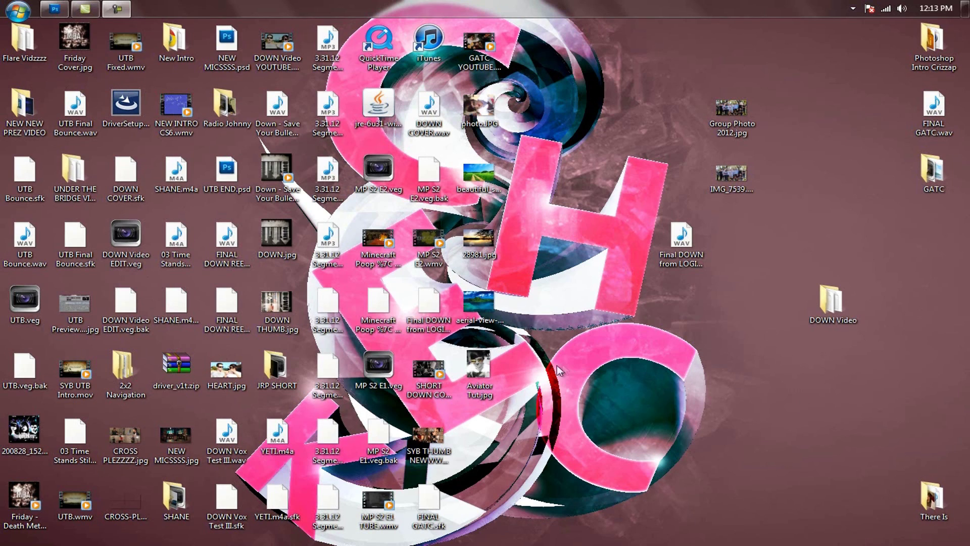
Step: Preview the finished Aviator Tut.jpg image, zooming in on the sunglasses, then close the viewer
{"action": "left_click", "coordinate": [489, 373]}
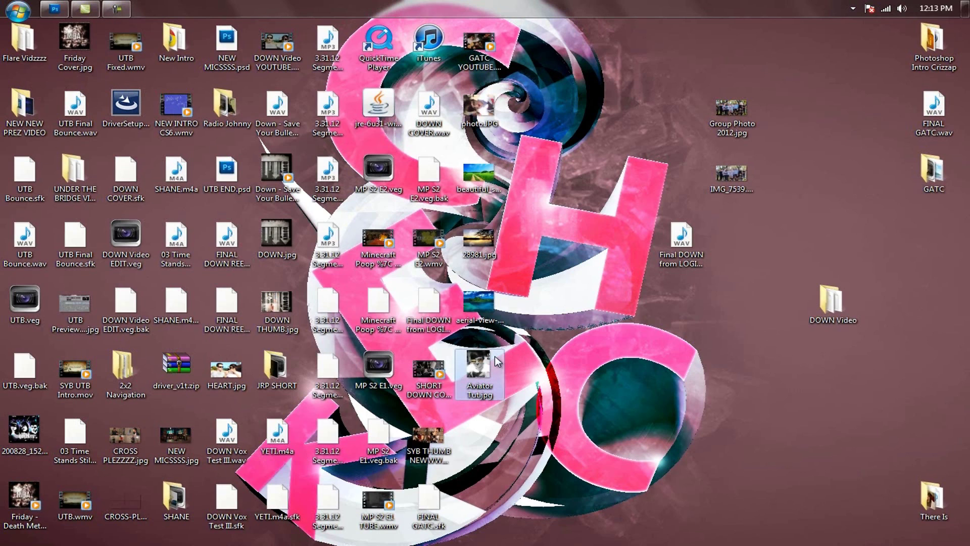
{"action": "double_click", "coordinate": [495, 356]}
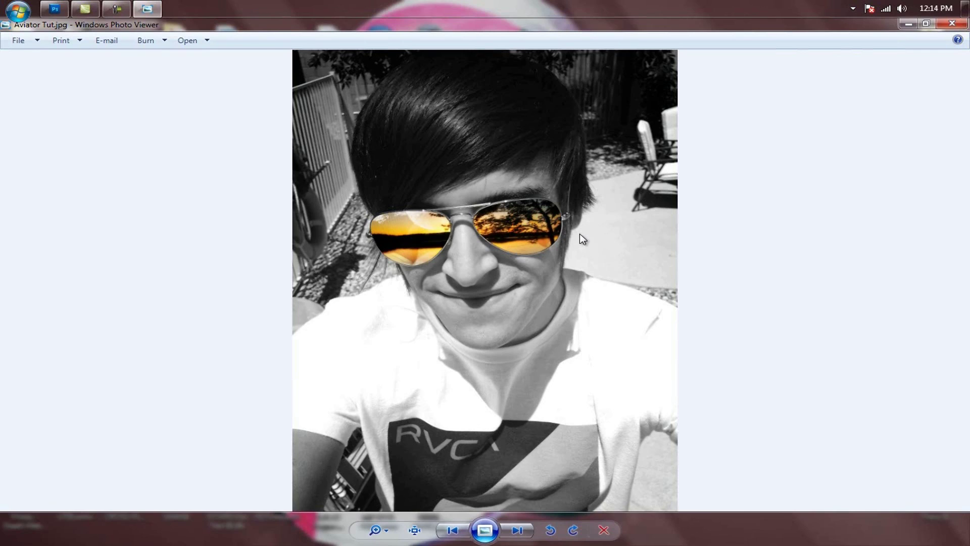
{"action": "scroll", "coordinate": [580, 234], "scroll_direction": "up", "scroll_amount": 5}
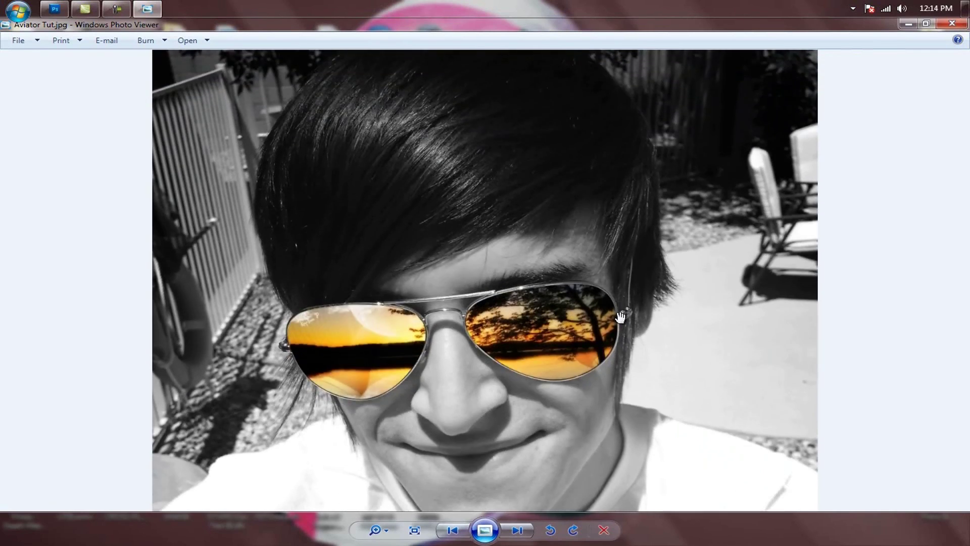
{"action": "left_click_drag", "start_coordinate": [621, 317], "coordinate": [620, 261]}
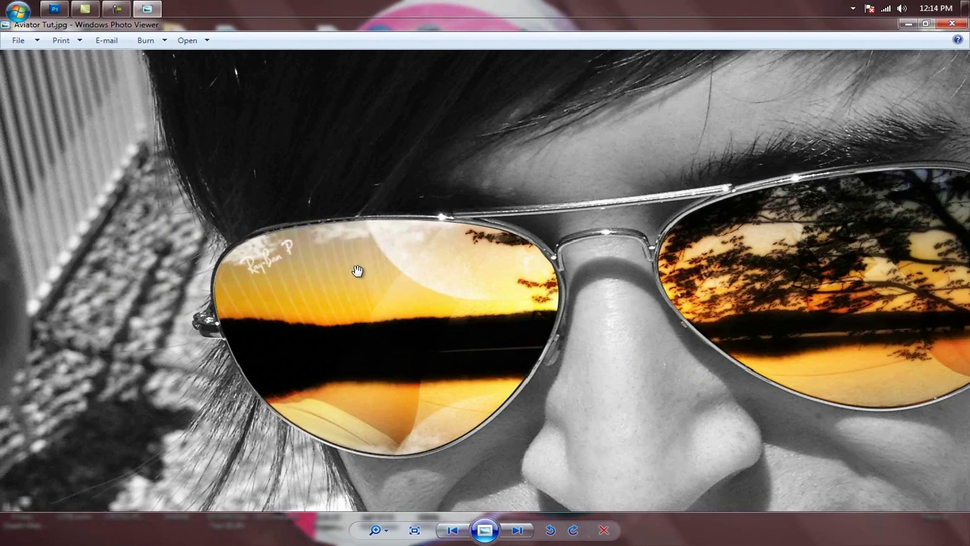
{"action": "scroll", "coordinate": [581, 244], "scroll_direction": "down", "scroll_amount": 2}
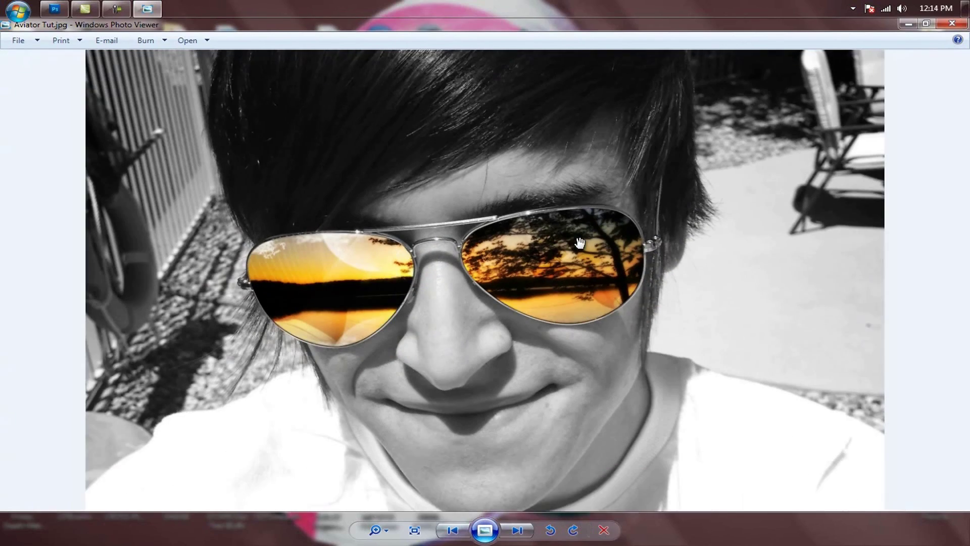
{"action": "scroll", "coordinate": [580, 244], "scroll_direction": "down", "scroll_amount": 3}
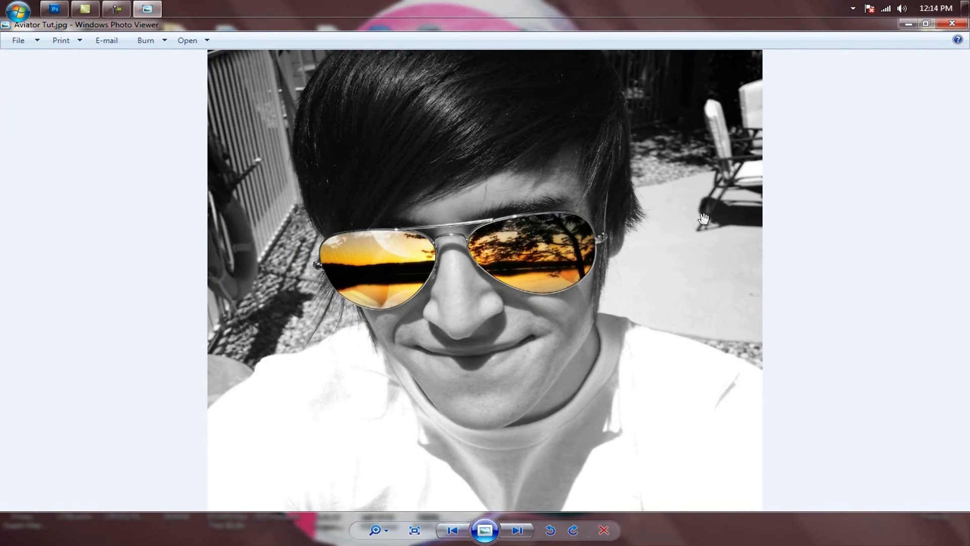
{"action": "scroll", "coordinate": [460, 158], "scroll_direction": "down", "scroll_amount": 2}
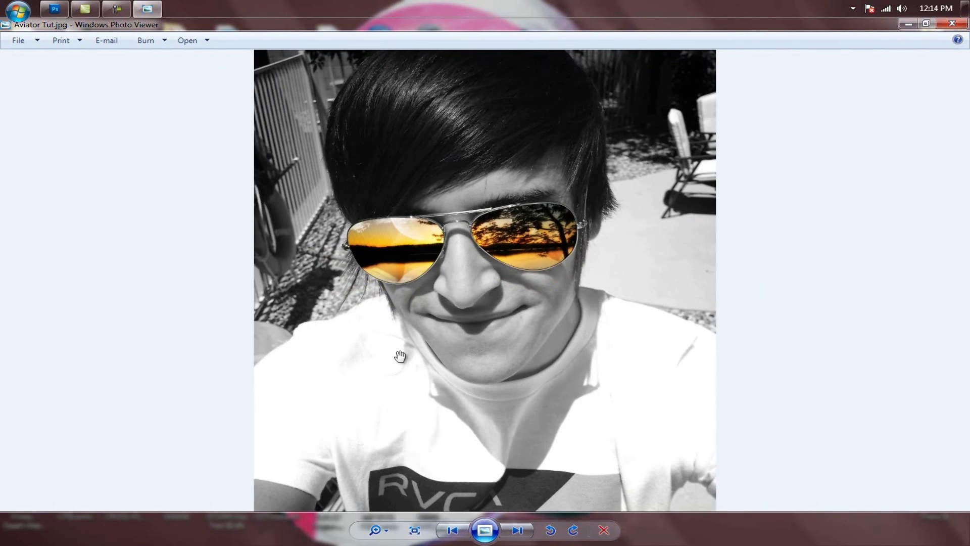
{"action": "scroll", "coordinate": [400, 357], "scroll_direction": "down", "scroll_amount": 1}
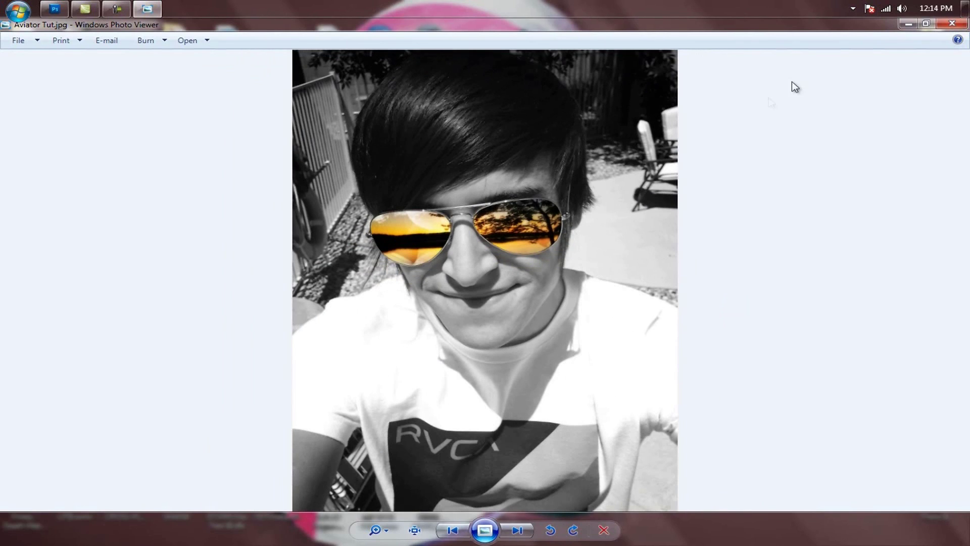
{"action": "left_click", "coordinate": [952, 23]}
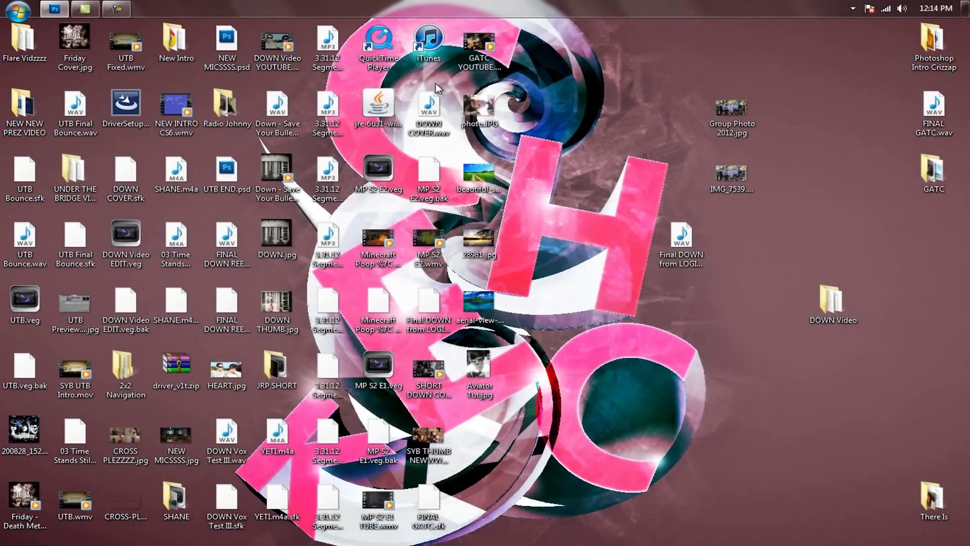
Step: Discard photo.JPG and 28981.jpg in Photoshop without saving, then minimize Photoshop
{"action": "left_click", "coordinate": [55, 8]}
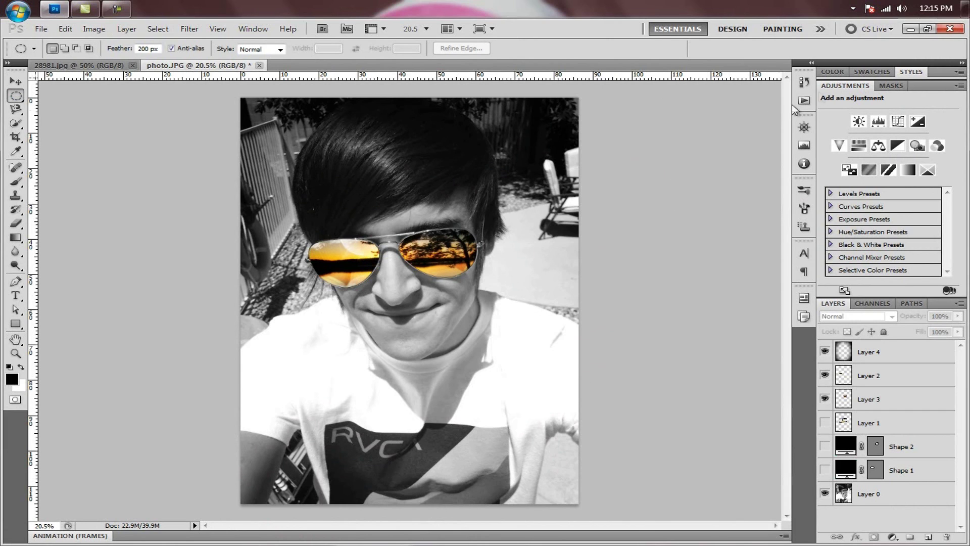
{"action": "left_click", "coordinate": [908, 31]}
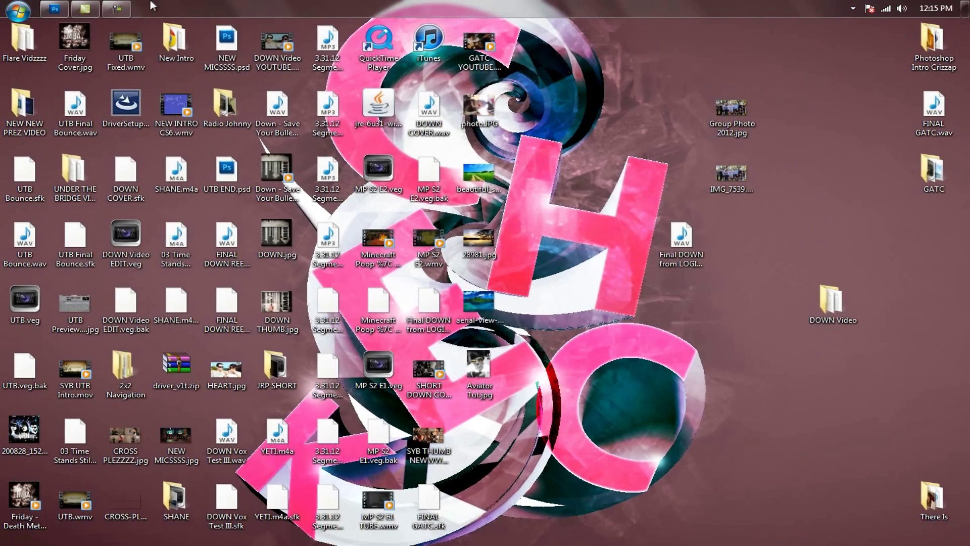
{"action": "left_click", "coordinate": [54, 9]}
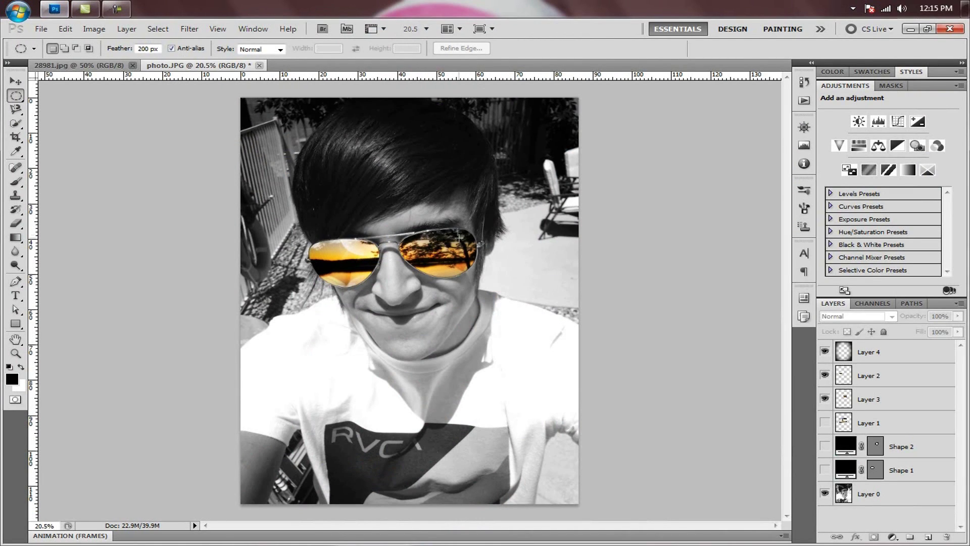
{"action": "left_click", "coordinate": [16, 81]}
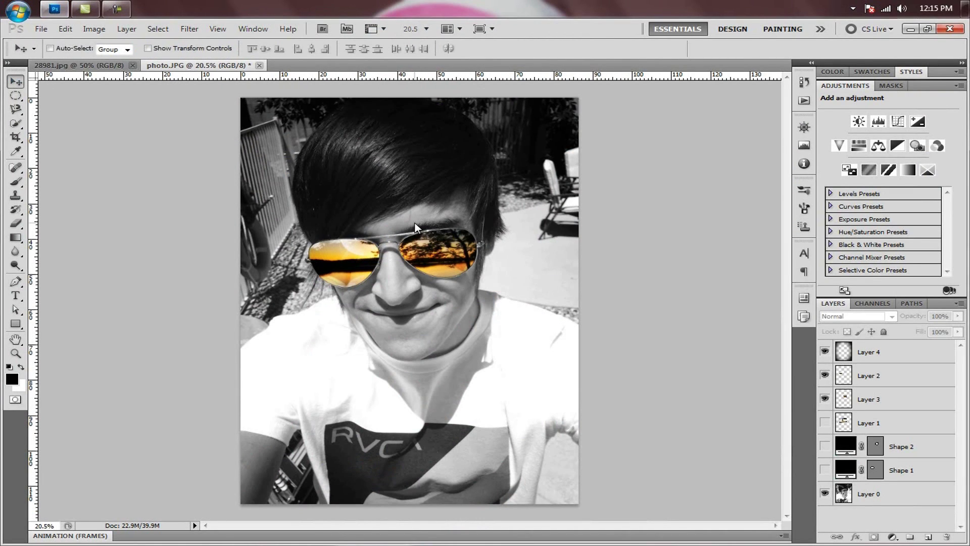
{"action": "left_click", "coordinate": [258, 66]}
{"action": "left_click", "coordinate": [495, 225]}
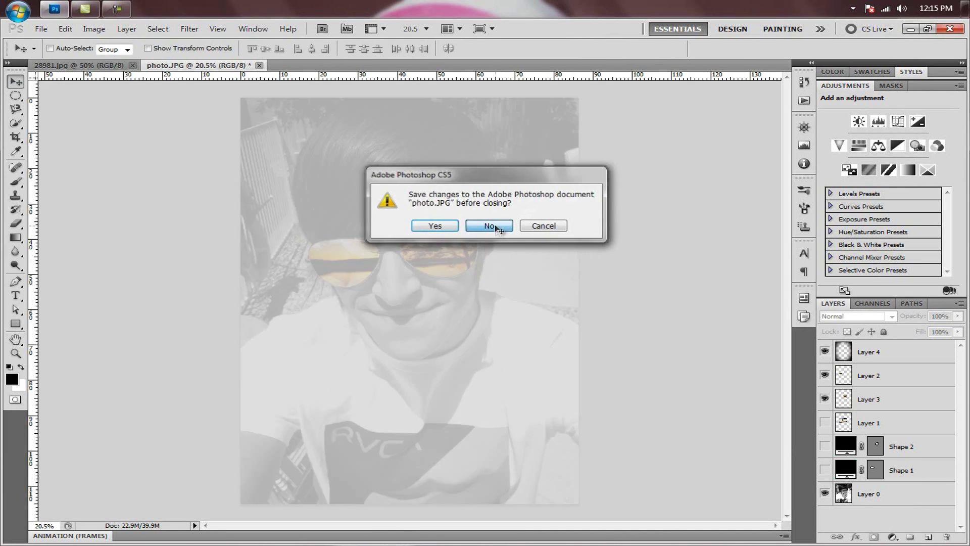
{"action": "left_click", "coordinate": [133, 65]}
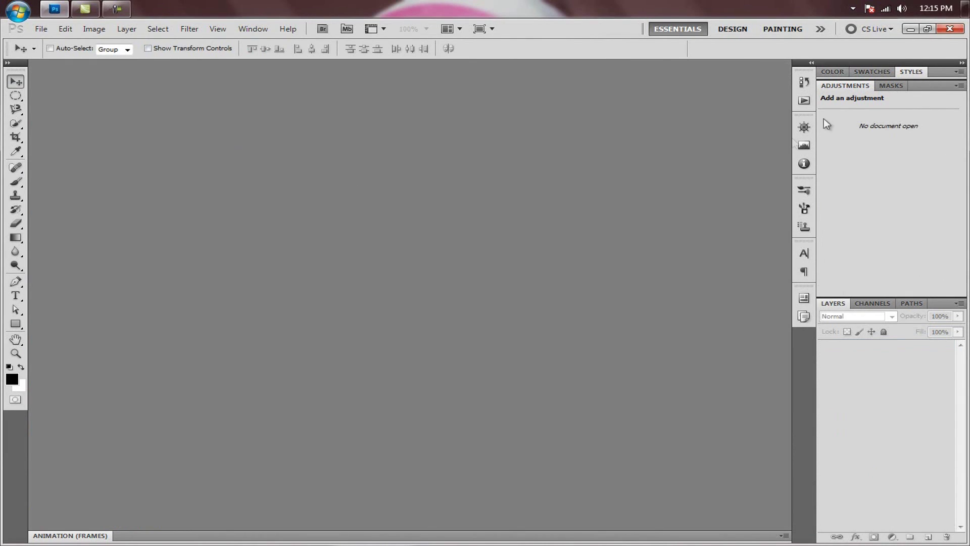
{"action": "left_click", "coordinate": [910, 28]}
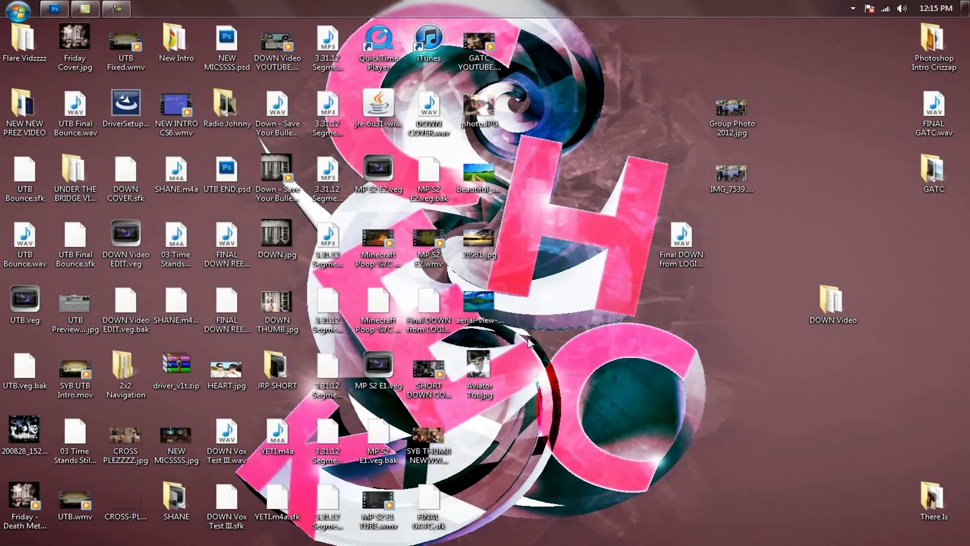
Step: Preview the Bora Bora aerial photo in Windows Photo Viewer, then close it
{"action": "double_click", "coordinate": [488, 302]}
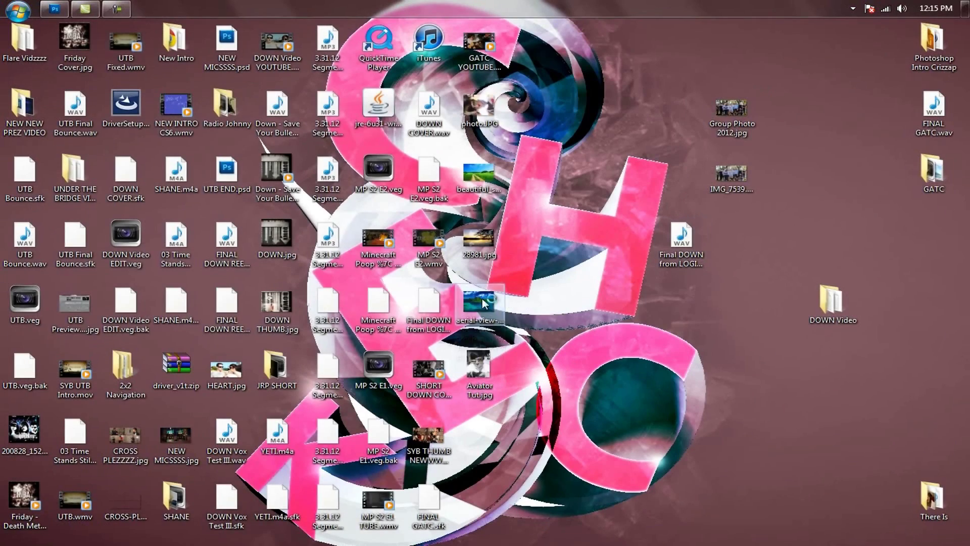
{"action": "scroll", "coordinate": [498, 270], "scroll_direction": "down", "scroll_amount": 5}
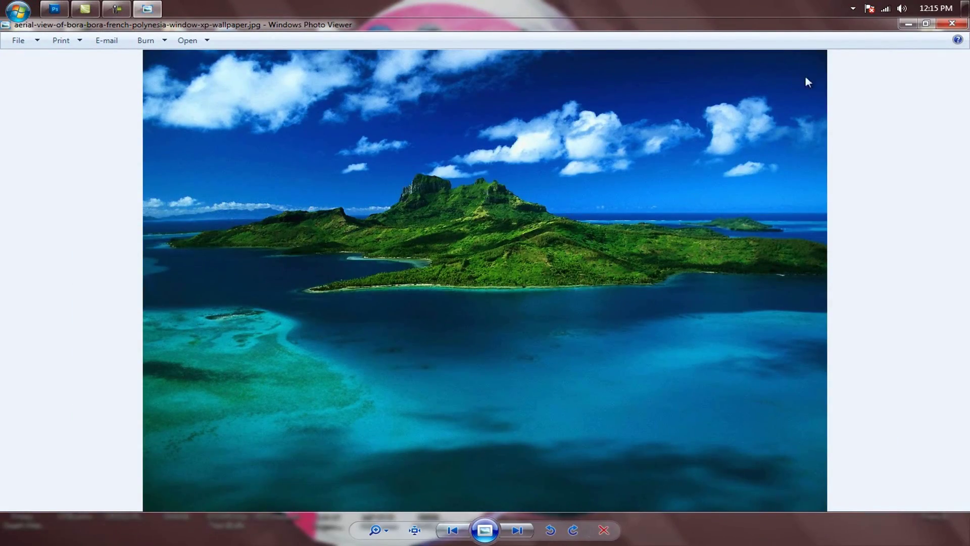
{"action": "left_click", "coordinate": [953, 24]}
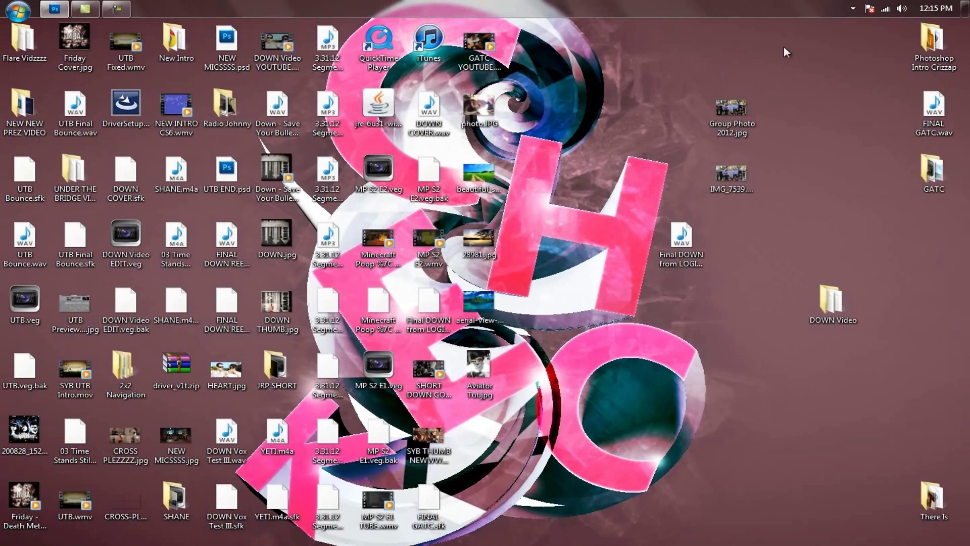
Step: Drag the Bora Bora image into Photoshop and switch back to the photo.JPG document
{"action": "left_click", "coordinate": [491, 314]}
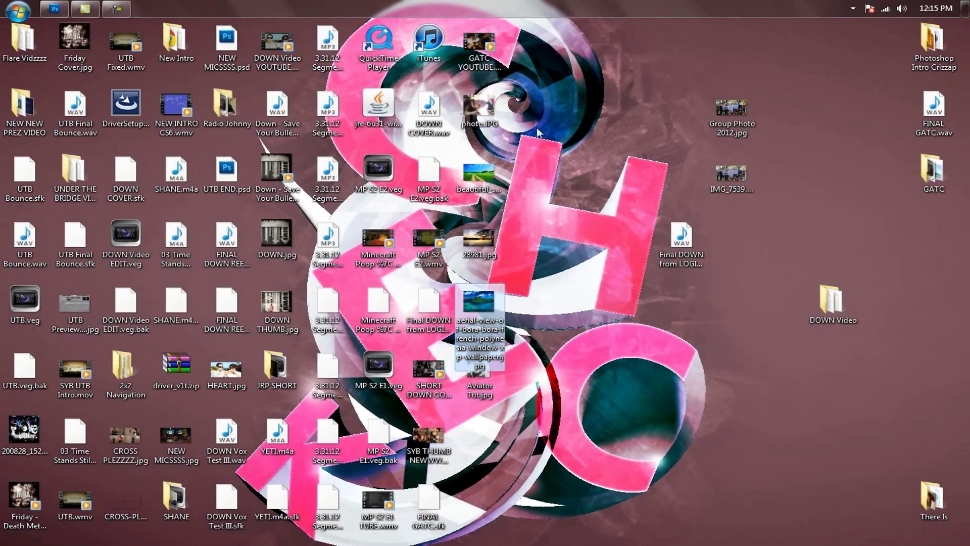
{"action": "left_click_drag", "start_coordinate": [491, 117], "coordinate": [220, 191]}
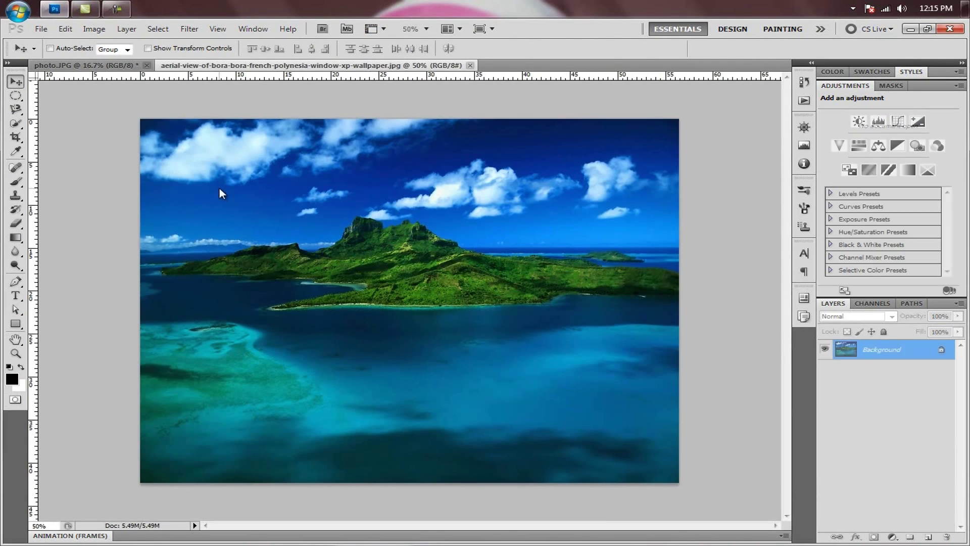
{"action": "left_click", "coordinate": [97, 69]}
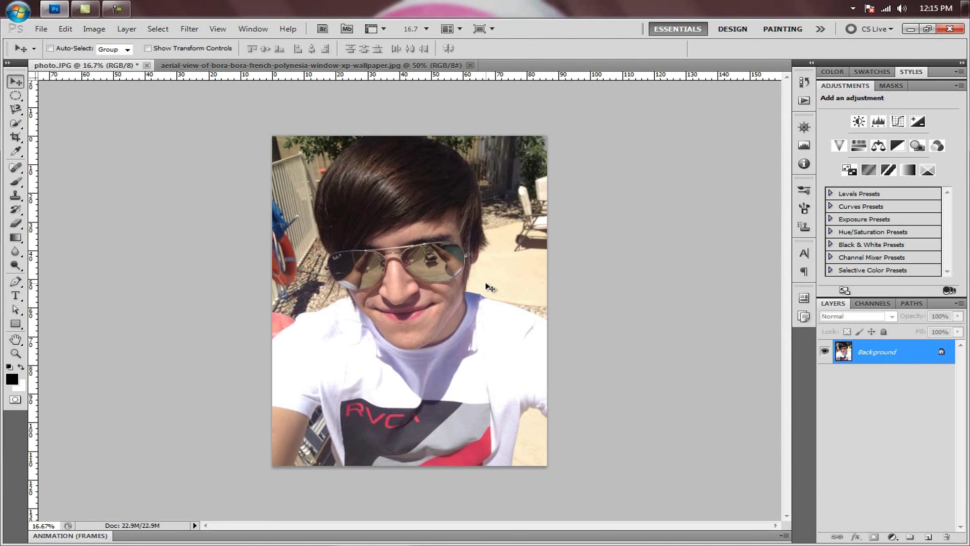
{"action": "scroll", "coordinate": [485, 282], "scroll_direction": "up", "scroll_amount": 2}
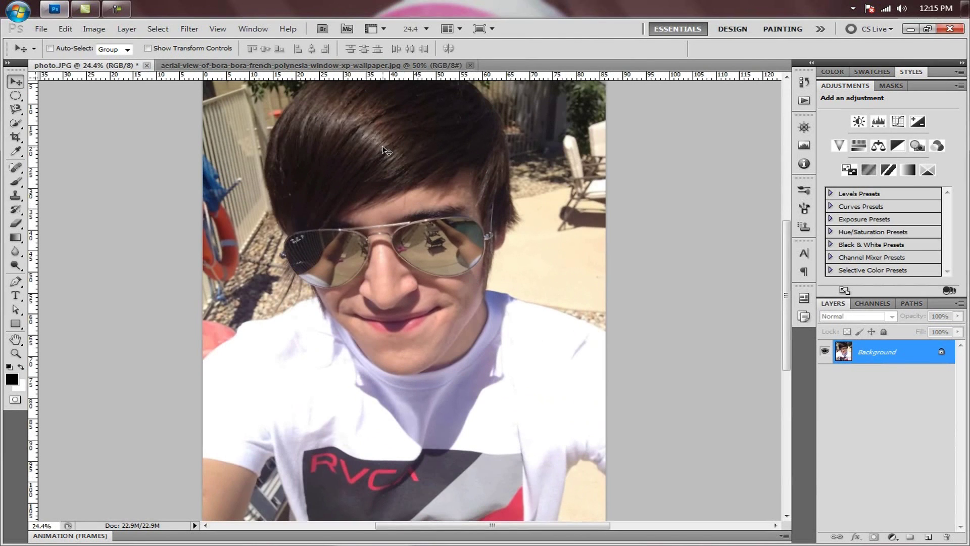
Step: Convert photo.JPG's locked Background into Layer 0 and zoom in on the sunglasses
{"action": "double_click", "coordinate": [940, 354]}
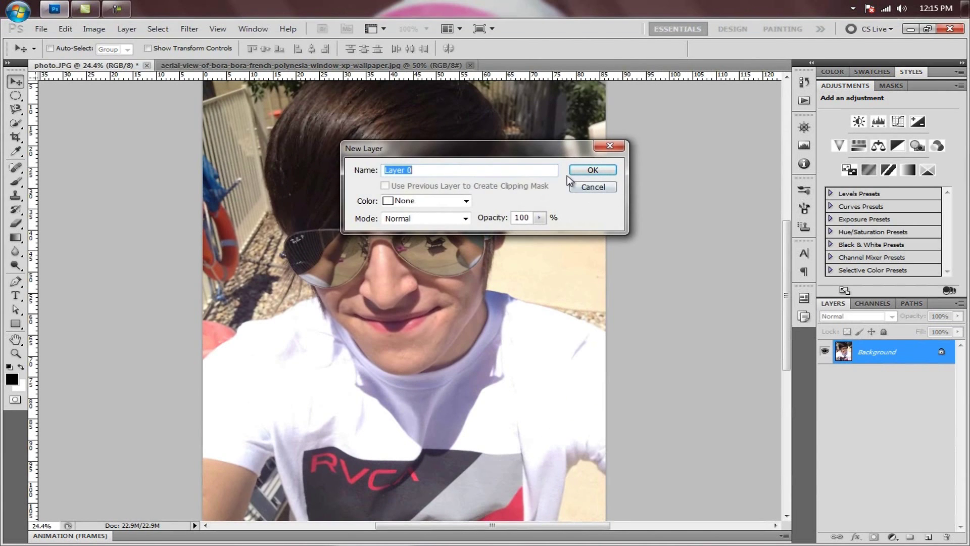
{"action": "left_click", "coordinate": [592, 170]}
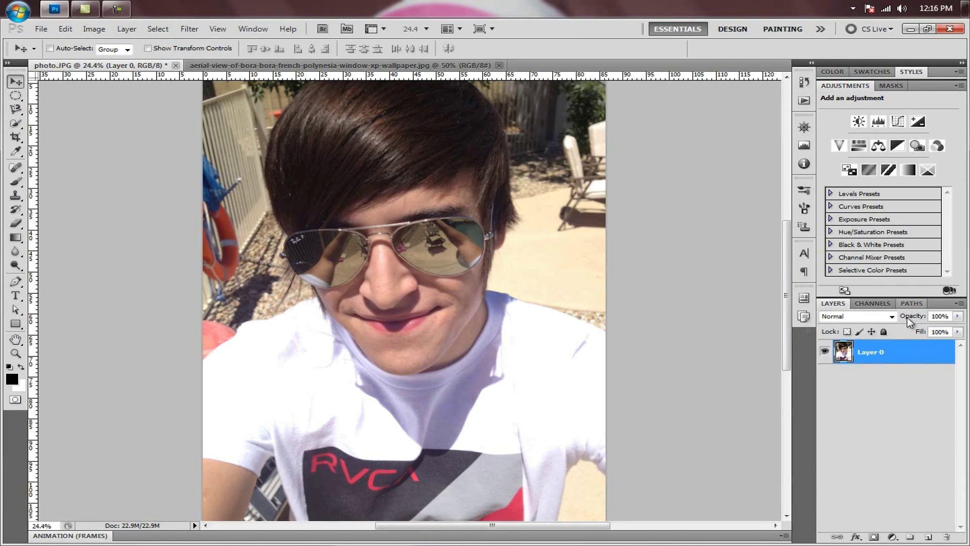
{"action": "scroll", "coordinate": [342, 217], "scroll_direction": "down", "scroll_amount": 2}
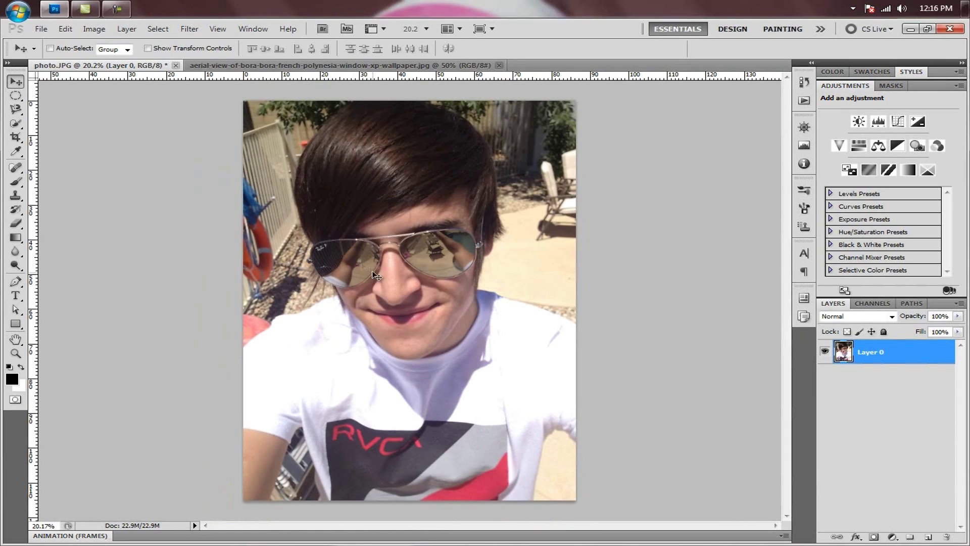
{"action": "scroll", "coordinate": [374, 276], "scroll_direction": "up", "scroll_amount": 10}
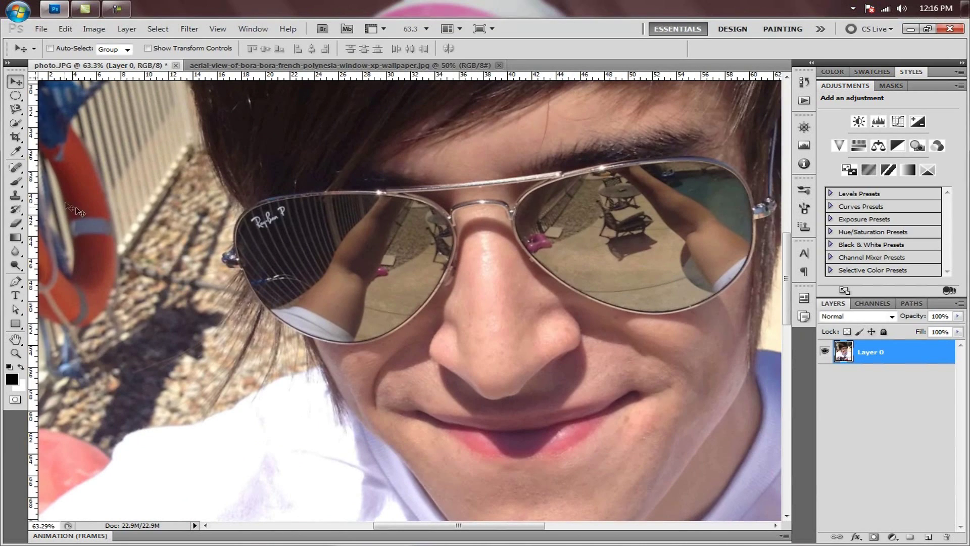
{"action": "left_click", "coordinate": [10, 283]}
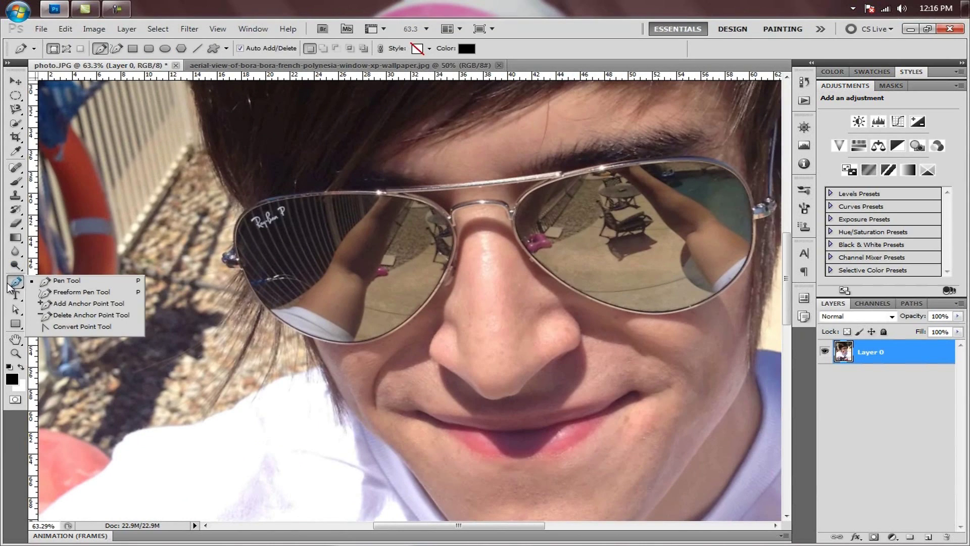
Step: With the Pen Tool in Shape Layers mode, trace the left lens rim into black Shape 1
{"action": "left_click", "coordinate": [60, 283]}
{"action": "scroll", "coordinate": [331, 212], "scroll_direction": "up", "scroll_amount": 3}
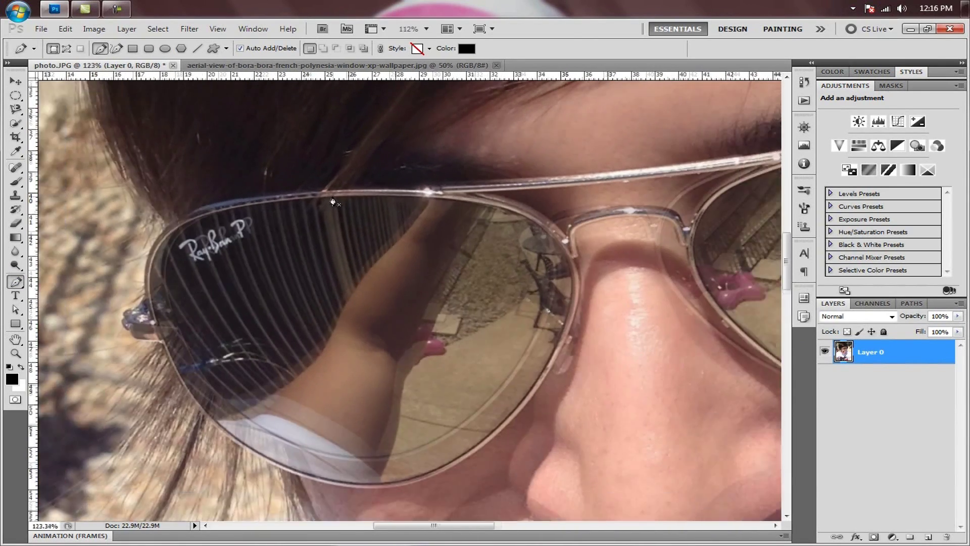
{"action": "scroll", "coordinate": [332, 202], "scroll_direction": "up", "scroll_amount": 1}
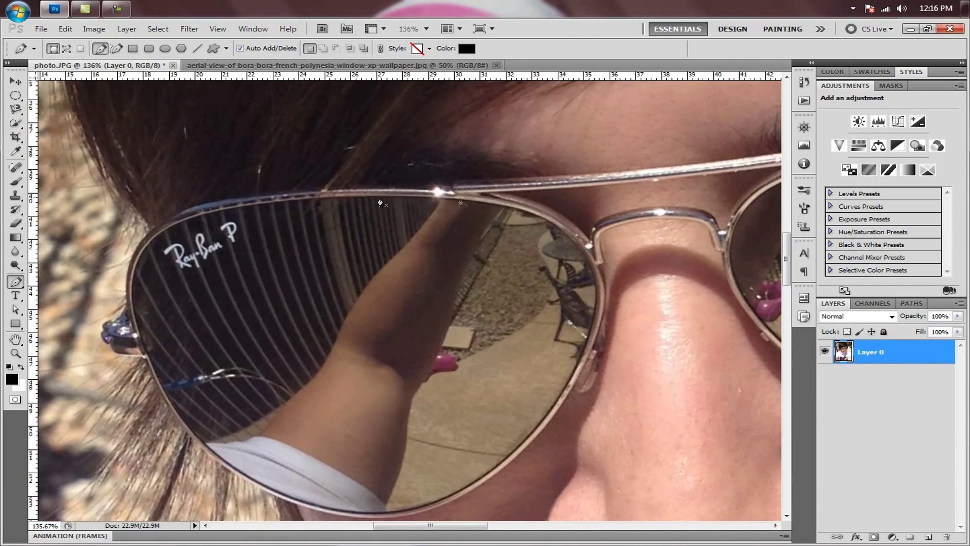
{"action": "left_click", "coordinate": [499, 207]}
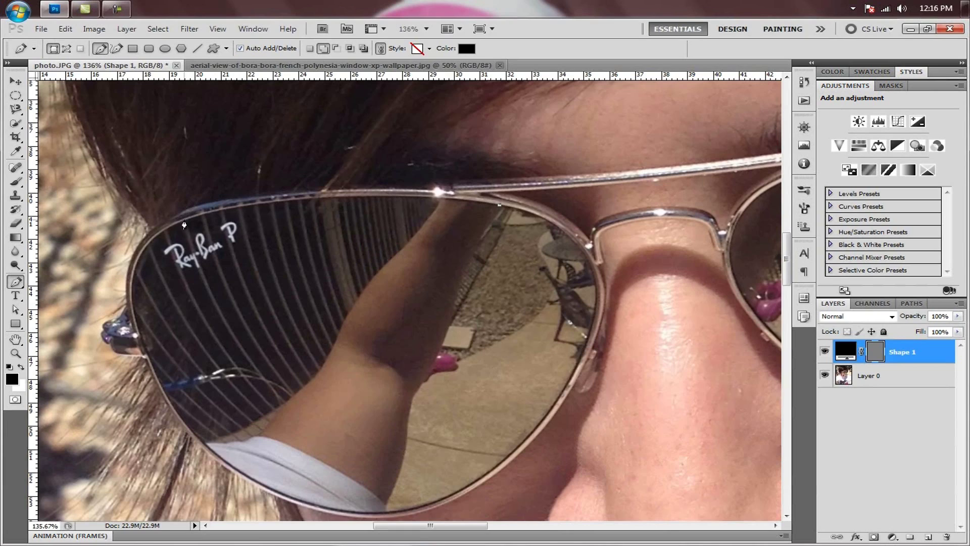
{"action": "left_click_drag", "start_coordinate": [184, 220], "coordinate": [40, 261]}
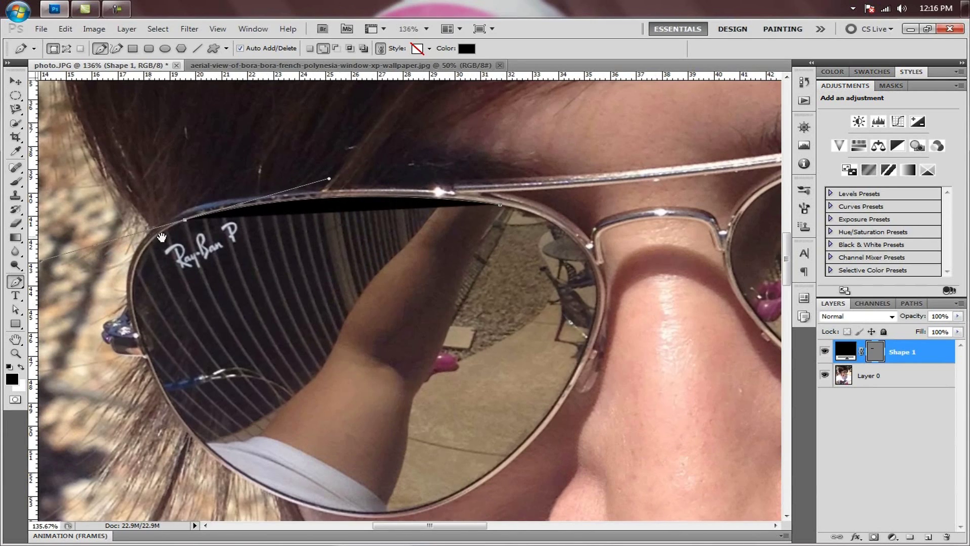
{"action": "scroll", "coordinate": [170, 242], "scroll_direction": "left", "scroll_amount": 3}
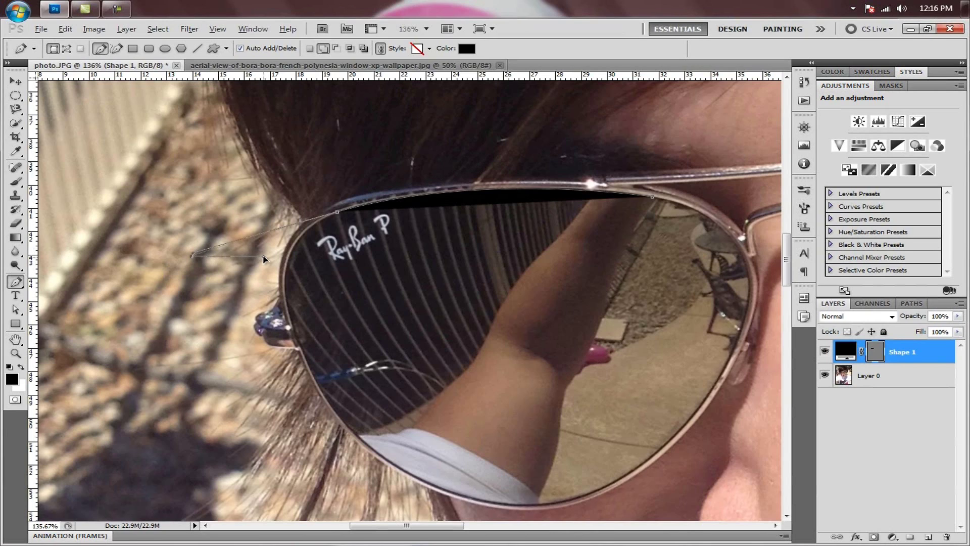
{"action": "left_click", "coordinate": [192, 255]}
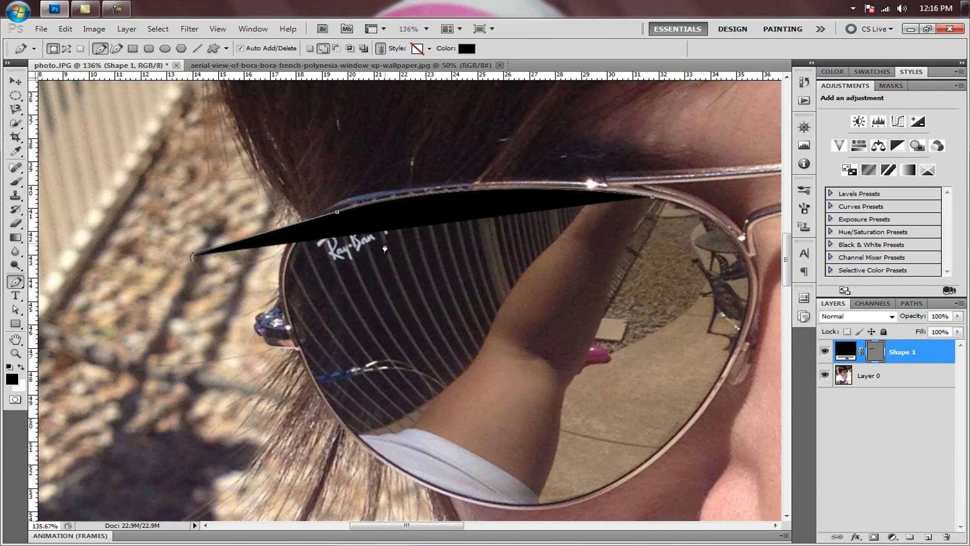
{"action": "key", "text": "ctrl+z"}
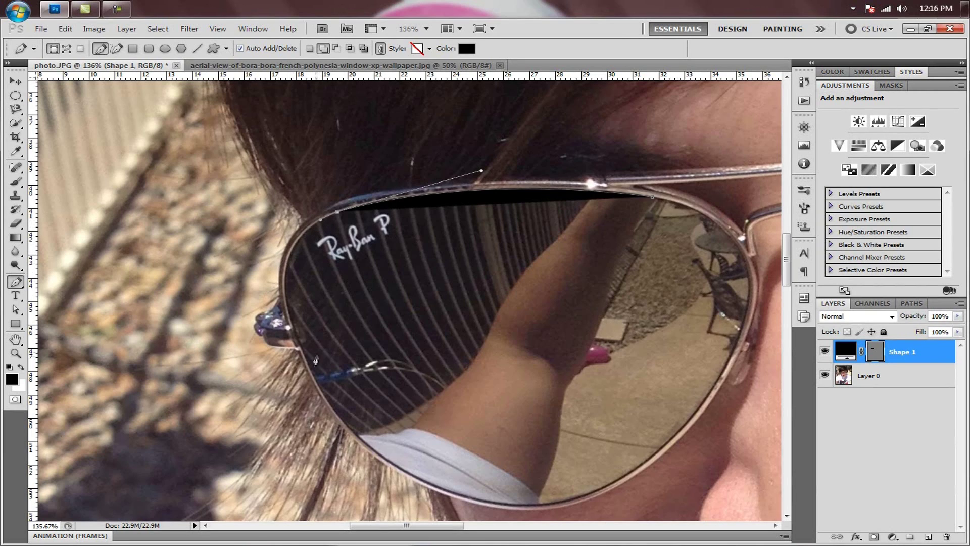
{"action": "left_click_drag", "start_coordinate": [312, 374], "coordinate": [379, 496]}
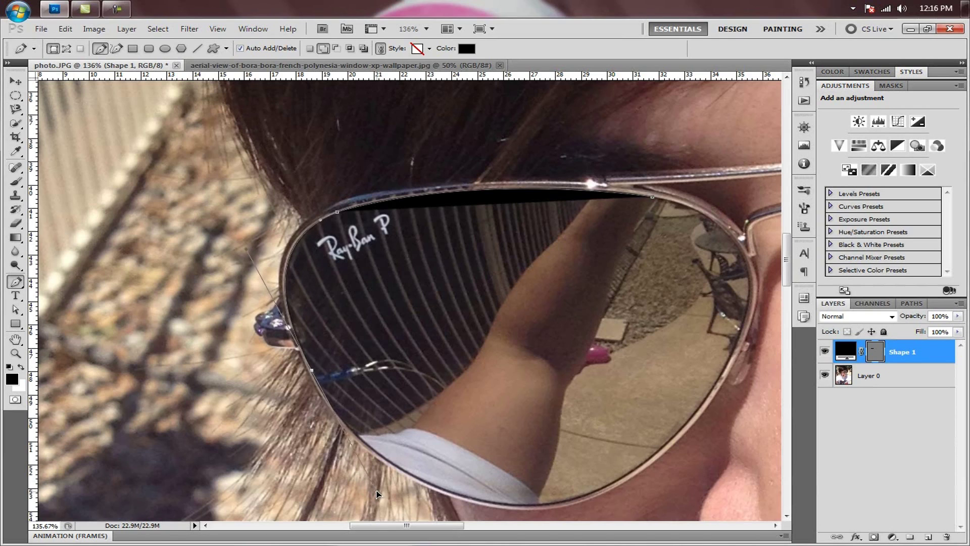
{"action": "left_click_drag", "start_coordinate": [377, 498], "coordinate": [378, 496]}
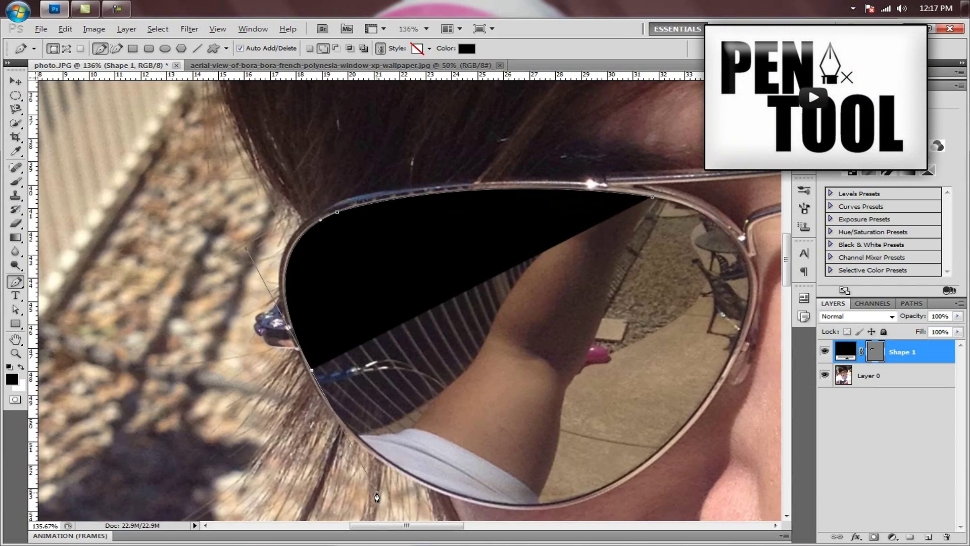
{"action": "left_click", "coordinate": [312, 371], "text": "alt"}
{"action": "left_click_drag", "start_coordinate": [610, 486], "coordinate": [677, 459]}
{"action": "key", "text": "ctrl+z"}
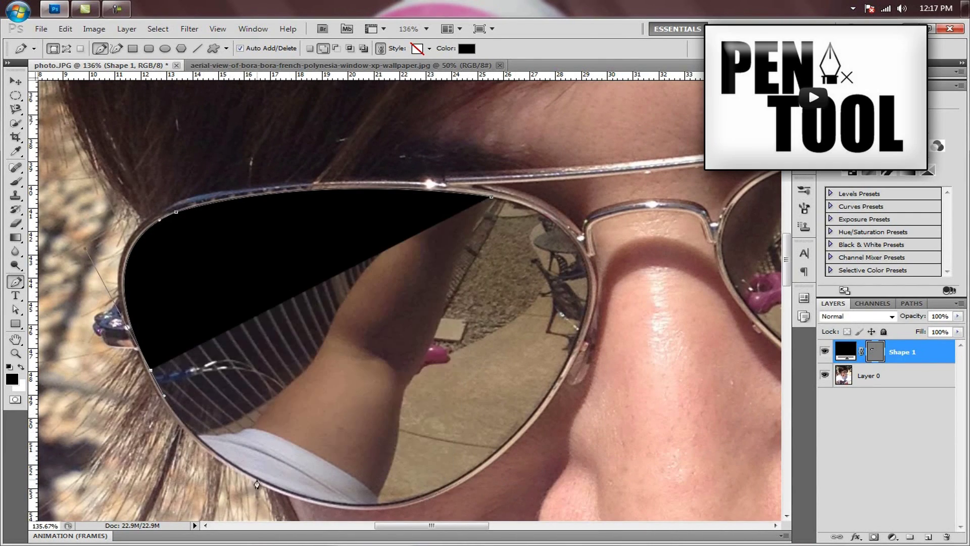
{"action": "left_click_drag", "start_coordinate": [258, 480], "coordinate": [342, 490]}
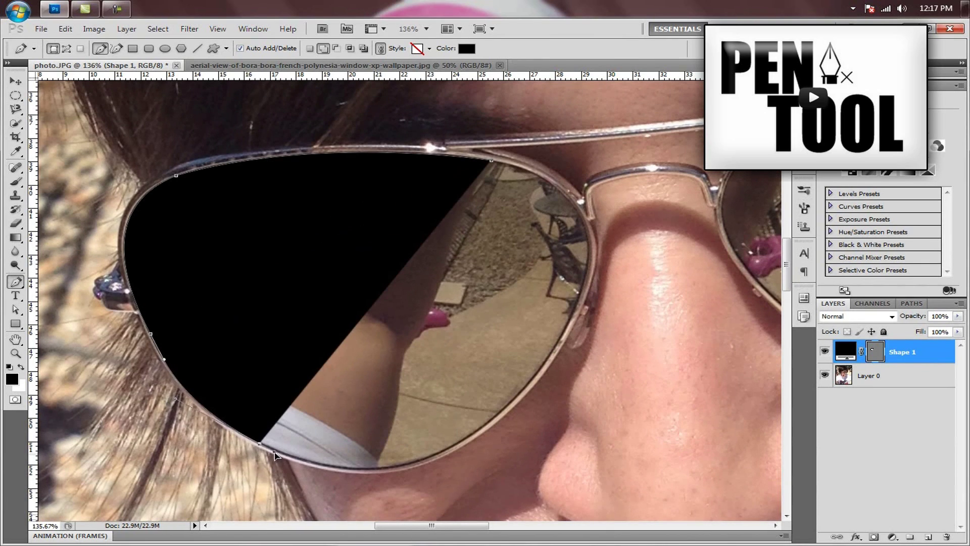
{"action": "left_click_drag", "start_coordinate": [489, 420], "coordinate": [515, 397]}
{"action": "mouse_move", "coordinate": [586, 268]}
{"action": "left_mouse_down"}
{"action": "mouse_move", "coordinate": [597, 197]}
{"action": "mouse_move", "coordinate": [590, 250]}
{"action": "left_mouse_up"}
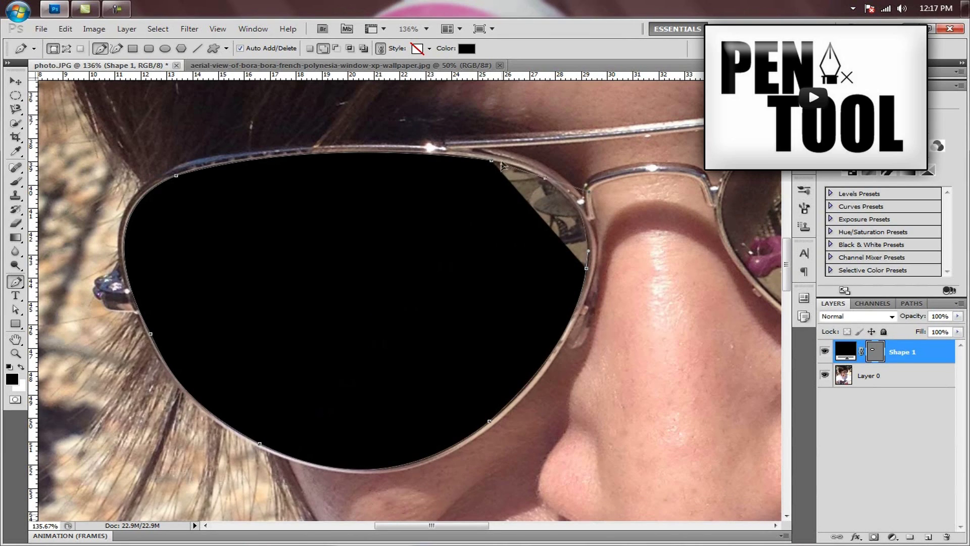
{"action": "left_click", "coordinate": [491, 161]}
{"action": "key", "text": "Return"}
Step: Trace the right lens rim into a second black shape, Shape 2, then view the whole face
{"action": "left_click_drag", "start_coordinate": [614, 293], "coordinate": [550, 223]}
{"action": "key", "text": "alt+bracketleft"}
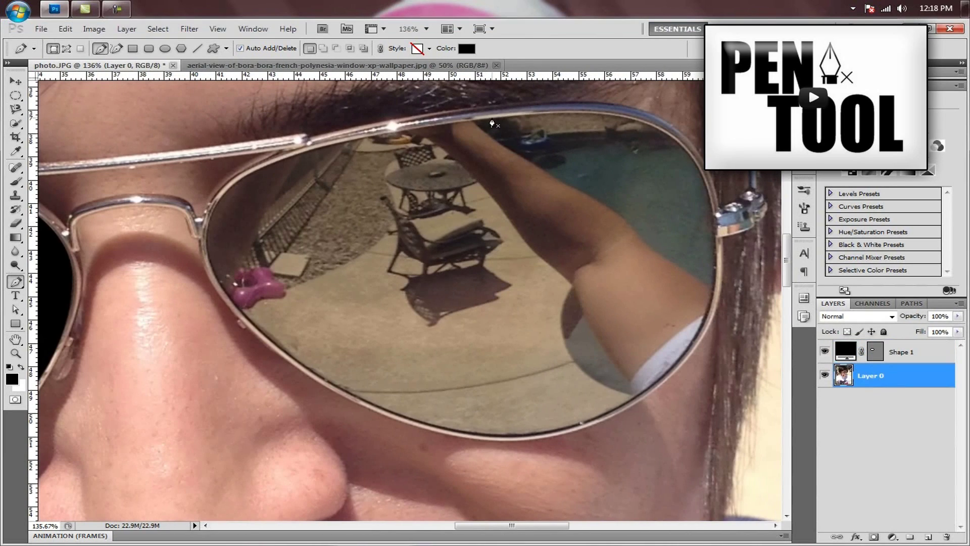
{"action": "left_click", "coordinate": [493, 118]}
{"action": "left_click", "coordinate": [251, 173]}
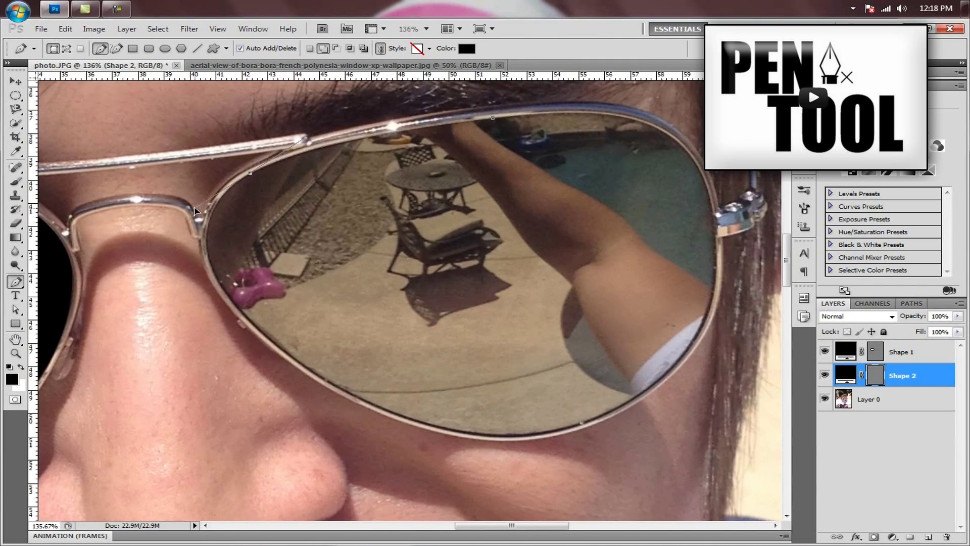
{"action": "left_click", "coordinate": [197, 212]}
{"action": "left_click", "coordinate": [230, 188]}
{"action": "left_click_drag", "start_coordinate": [275, 342], "coordinate": [299, 357]}
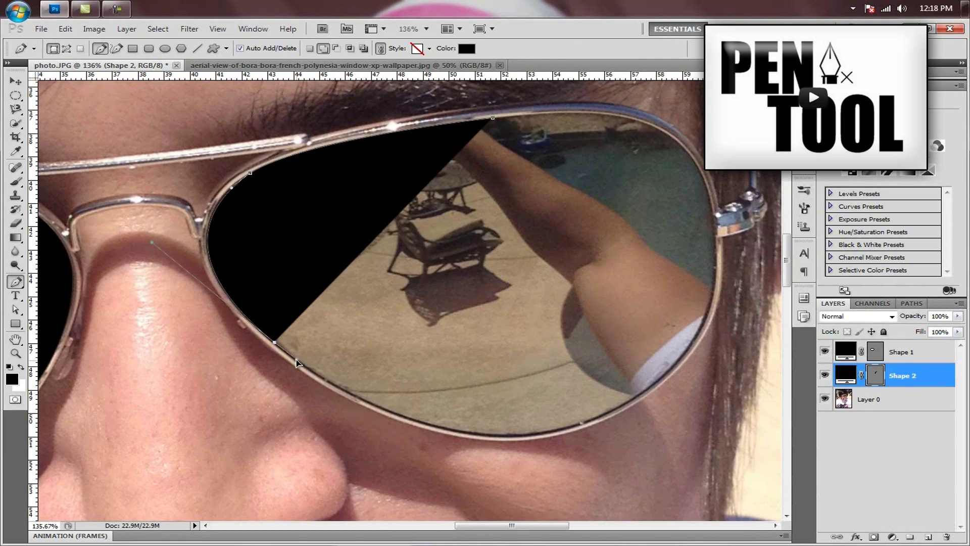
{"action": "left_click_drag", "start_coordinate": [590, 421], "coordinate": [700, 372]}
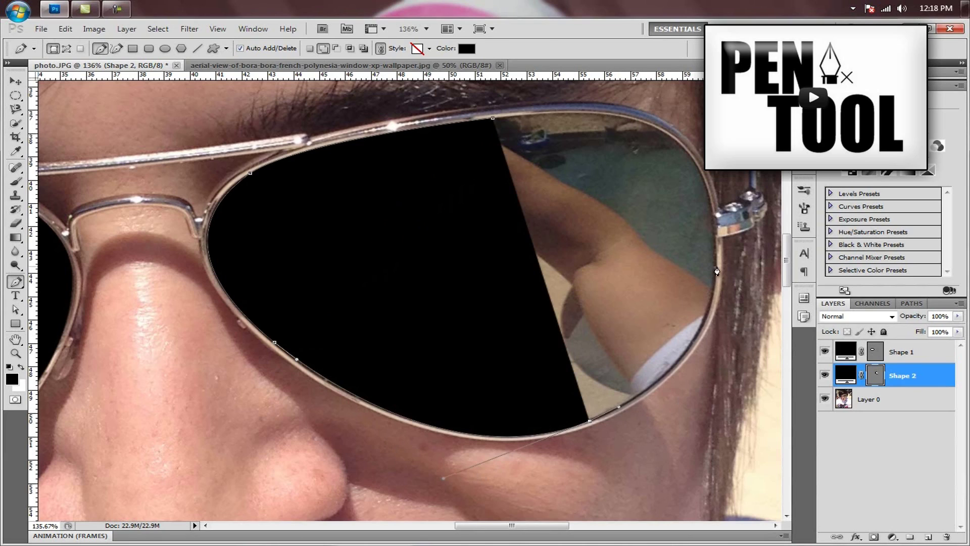
{"action": "left_click_drag", "start_coordinate": [714, 237], "coordinate": [697, 192]}
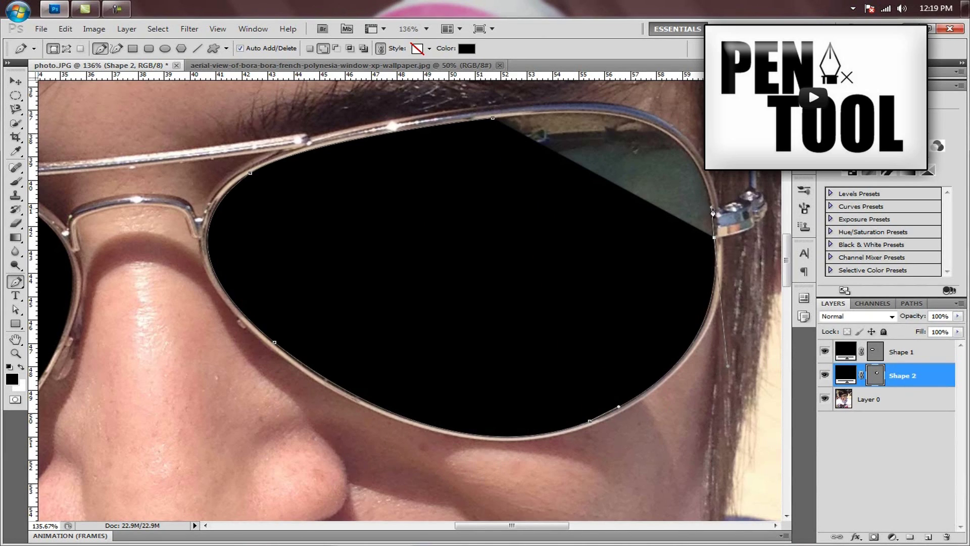
{"action": "left_click_drag", "start_coordinate": [628, 117], "coordinate": [591, 116]}
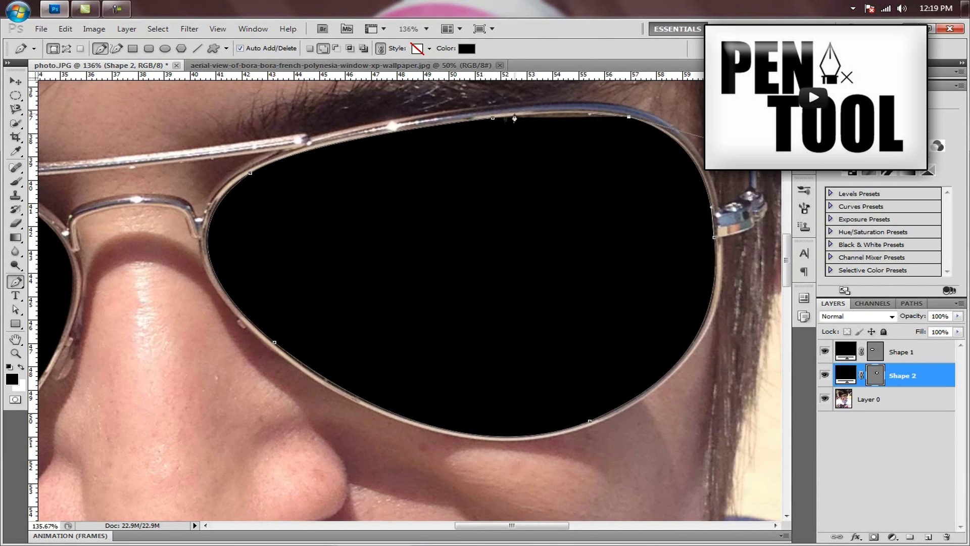
{"action": "left_click", "coordinate": [493, 119]}
{"action": "scroll", "coordinate": [625, 348], "scroll_direction": "down", "scroll_amount": 3}
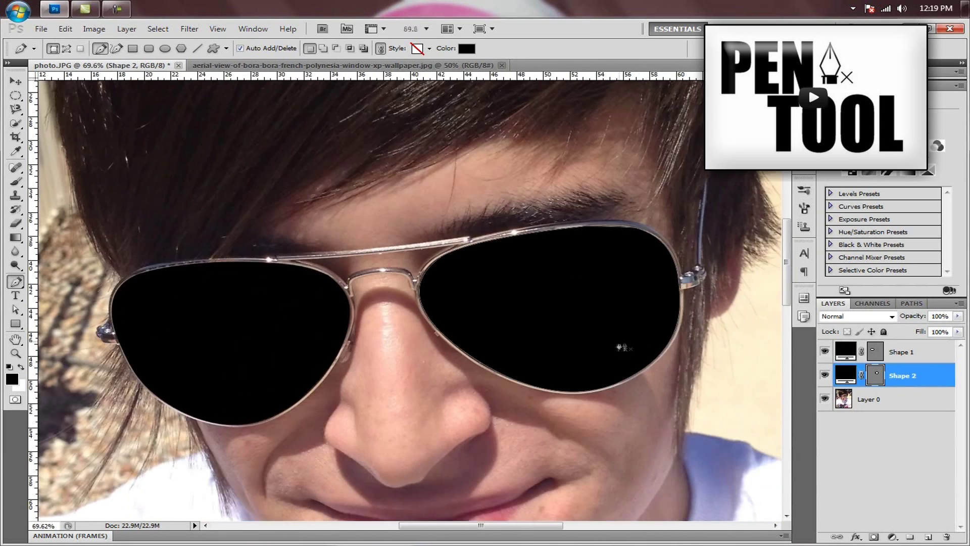
{"action": "scroll", "coordinate": [656, 348], "scroll_direction": "down", "scroll_amount": 1}
{"action": "left_click_drag", "start_coordinate": [698, 346], "coordinate": [689, 292]}
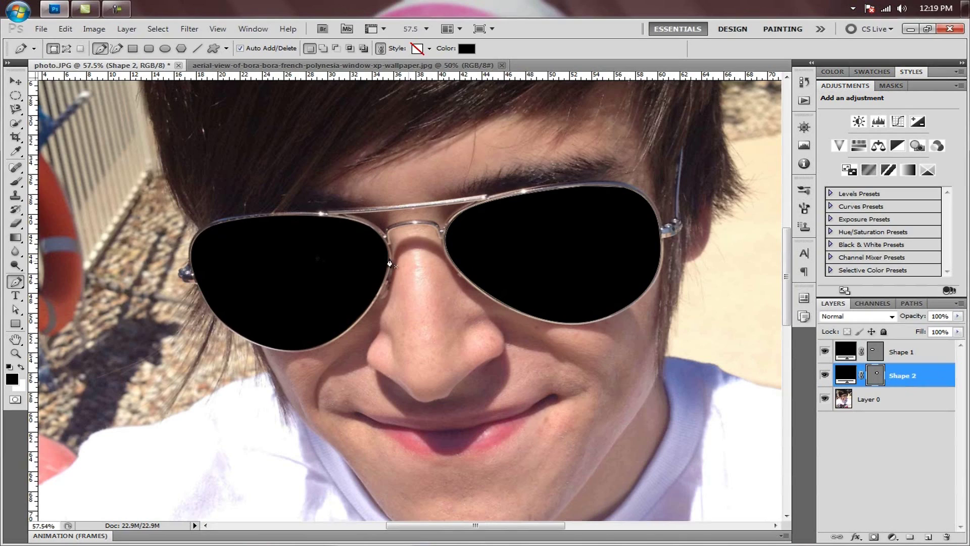
{"action": "scroll", "coordinate": [589, 189], "scroll_direction": "up", "scroll_amount": 5}
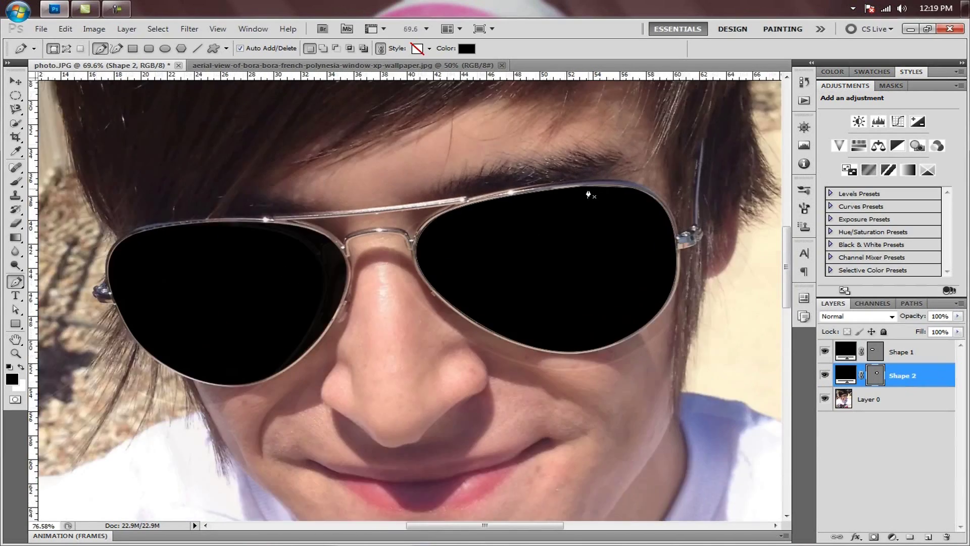
{"action": "scroll", "coordinate": [588, 193], "scroll_direction": "down", "scroll_amount": 5}
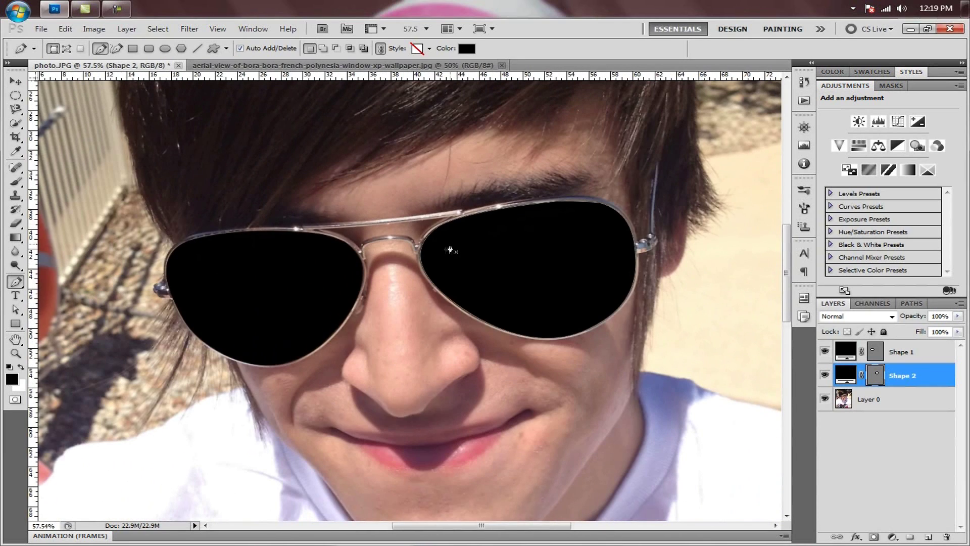
{"action": "scroll", "coordinate": [449, 250], "scroll_direction": "down", "scroll_amount": 1}
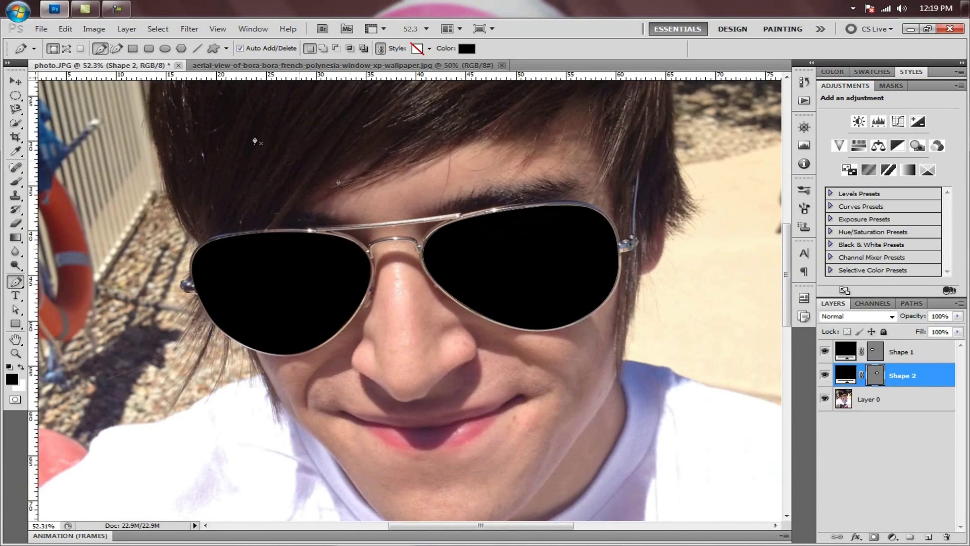
Step: Make the Bora Bora wallpaper's Background Layer 0, then paste the island into photo.JPG
{"action": "left_click", "coordinate": [310, 66]}
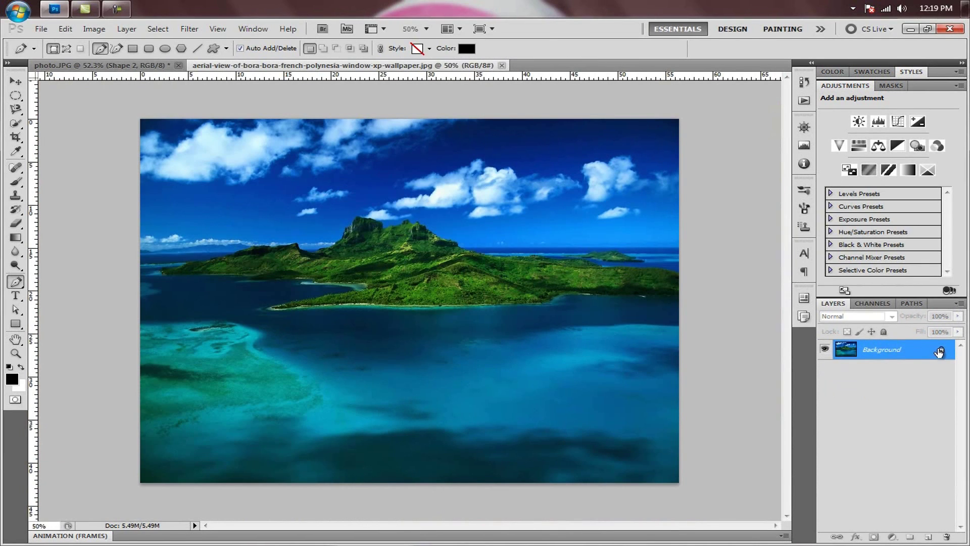
{"action": "double_click", "coordinate": [894, 353]}
{"action": "left_click", "coordinate": [603, 168]}
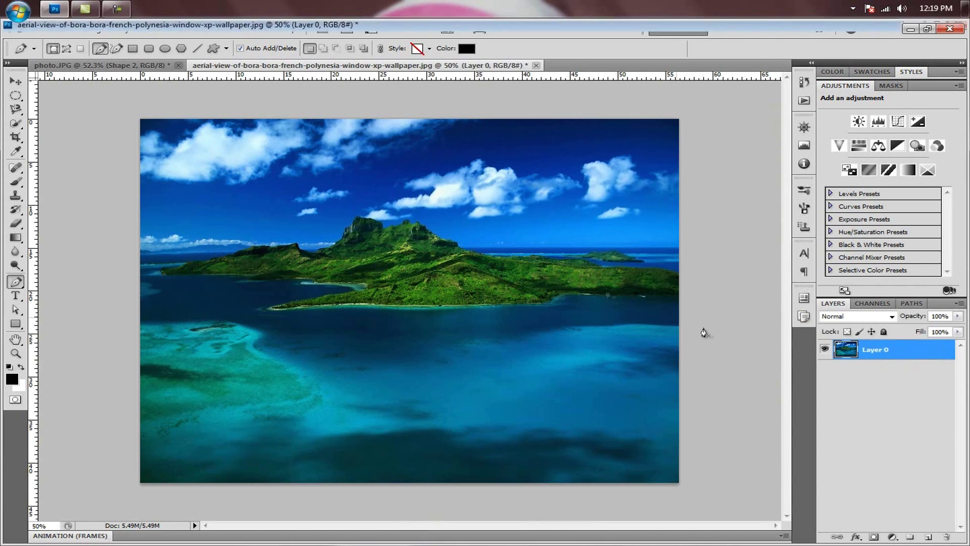
{"action": "key", "text": "v"}
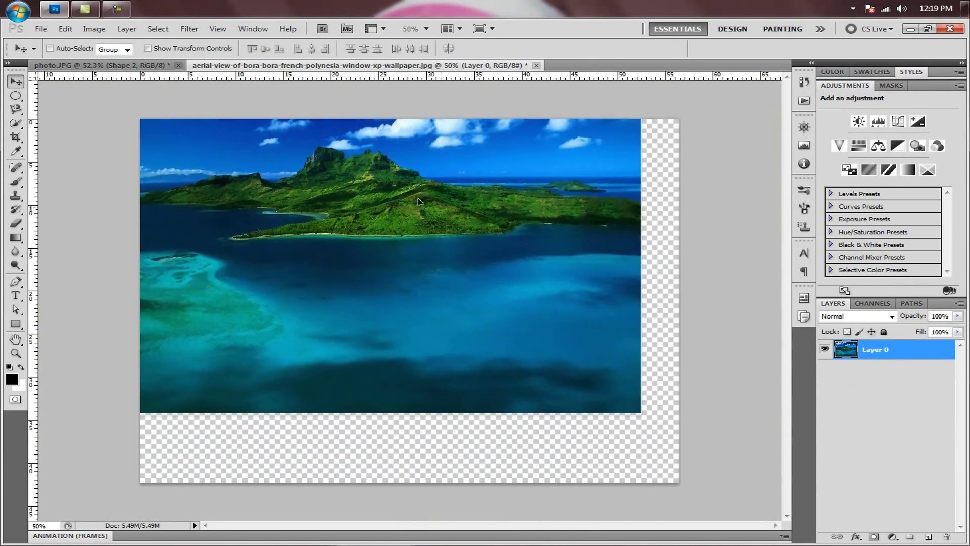
{"action": "left_click", "coordinate": [114, 66]}
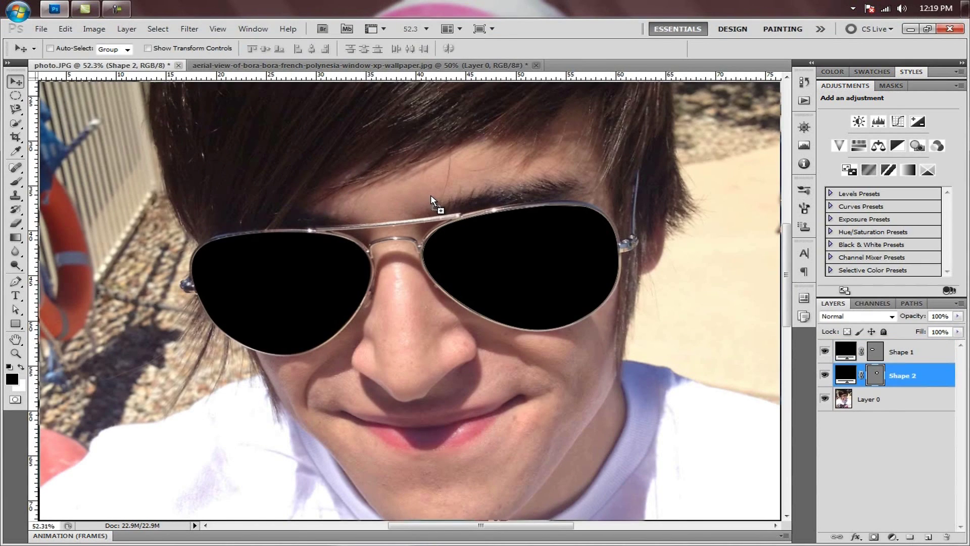
{"action": "key", "text": "ctrl+v"}
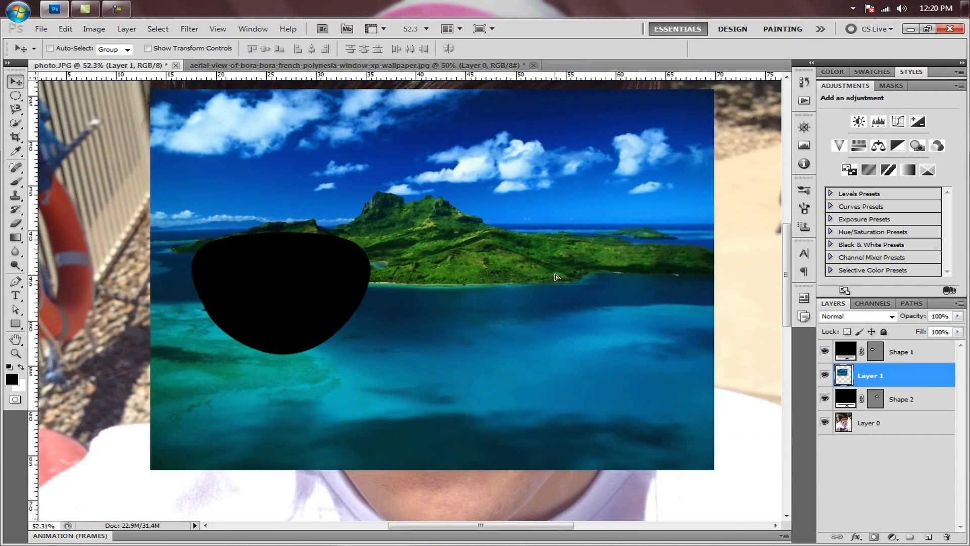
Step: Nudge the pasted island layer left and lower its opacity to 58%
{"action": "left_click_drag", "start_coordinate": [556, 277], "coordinate": [547, 279]}
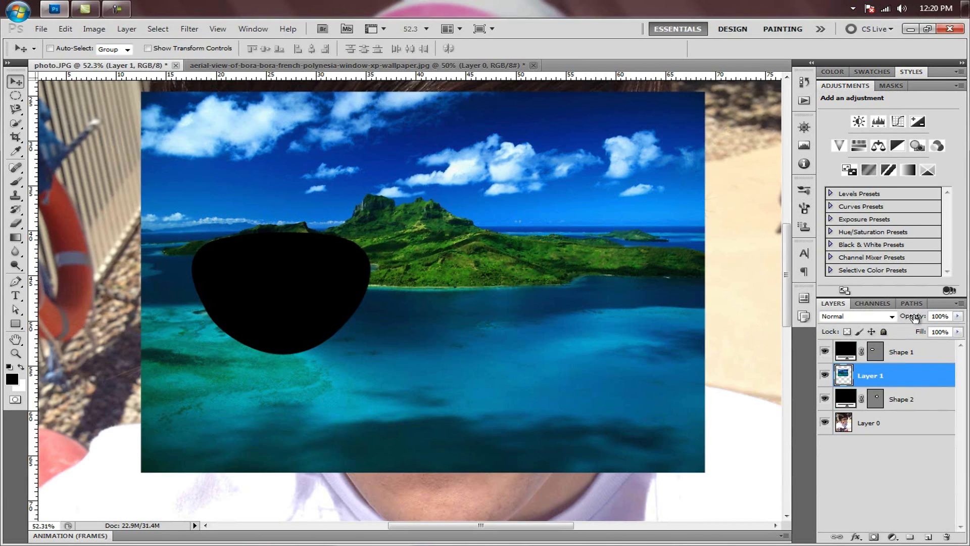
{"action": "left_click_drag", "start_coordinate": [915, 317], "coordinate": [887, 327]}
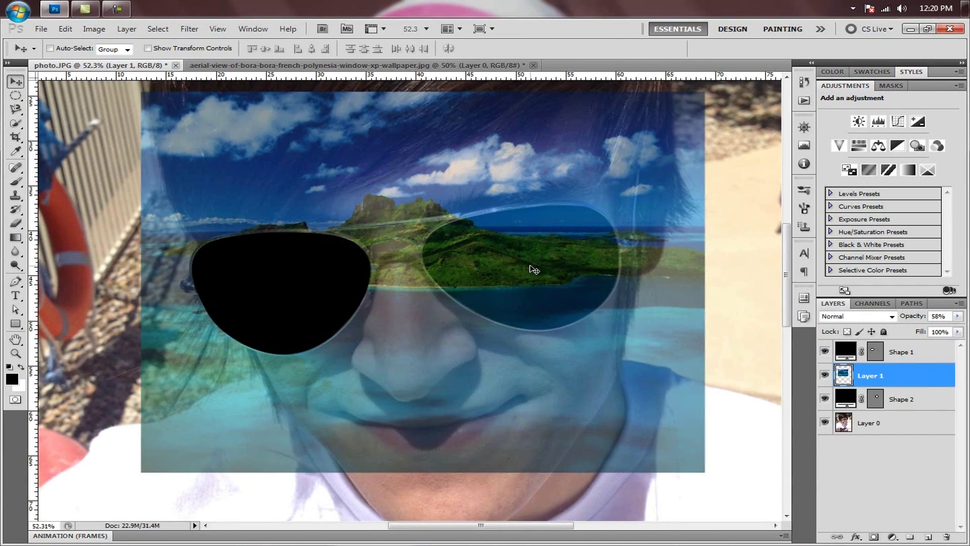
{"action": "key", "text": "ctrl+t"}
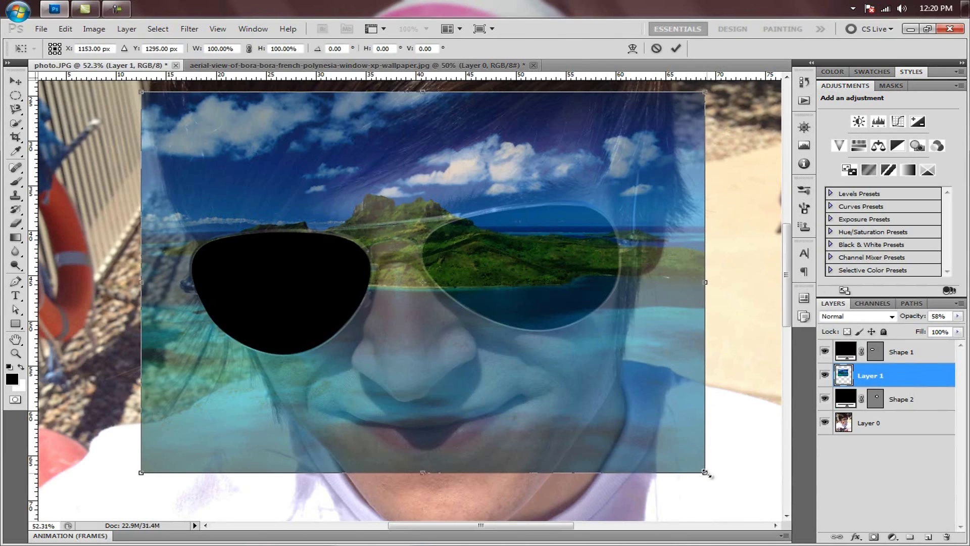
Step: Scale the island image to about 47%, place it over the right lens, tilt slightly, and commit
{"action": "left_click_drag", "start_coordinate": [705, 473], "coordinate": [600, 403]}
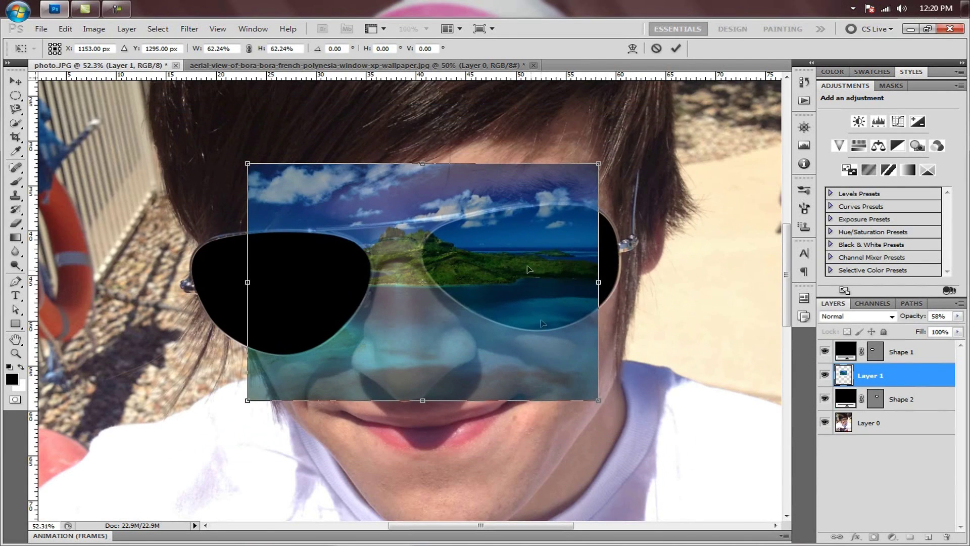
{"action": "left_click_drag", "start_coordinate": [472, 284], "coordinate": [505, 284]}
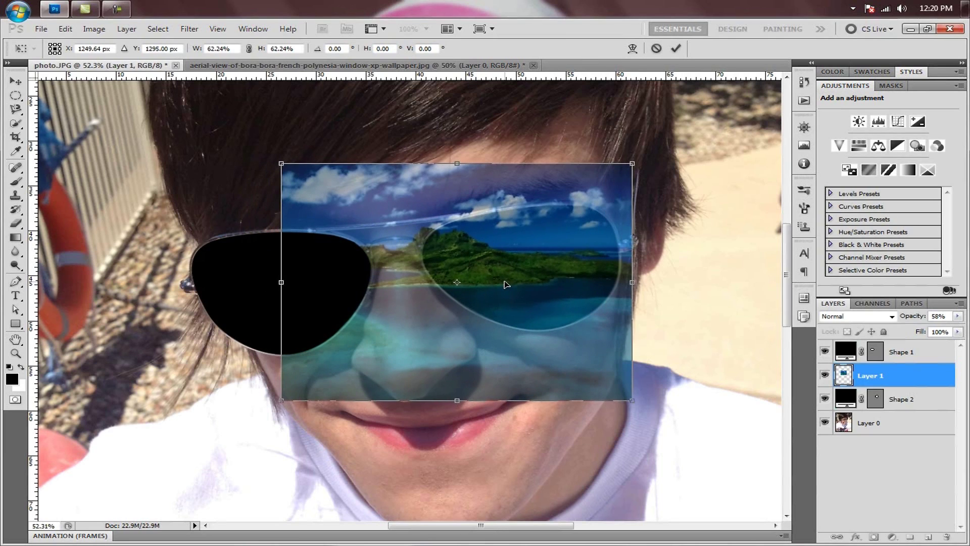
{"action": "left_click_drag", "start_coordinate": [533, 280], "coordinate": [391, 313]}
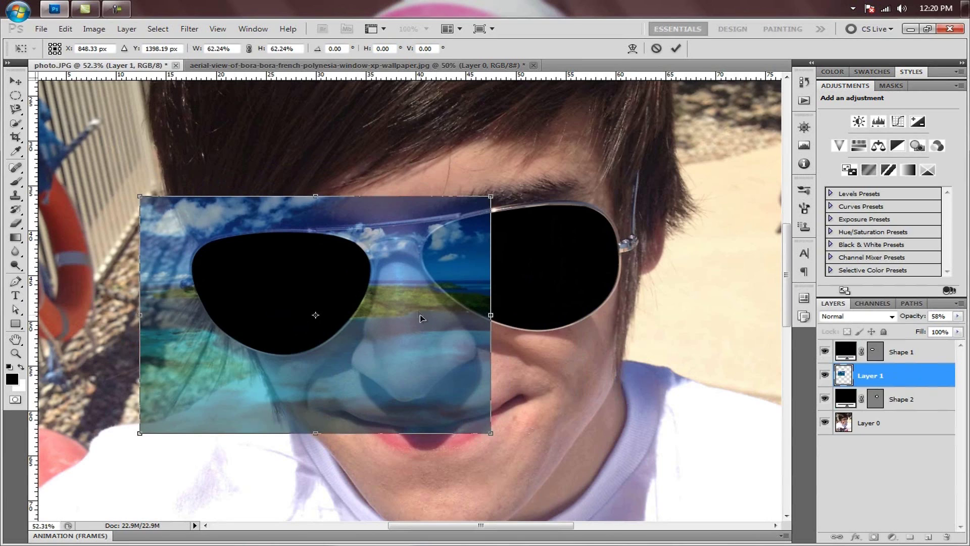
{"action": "left_click_drag", "start_coordinate": [421, 318], "coordinate": [572, 297]}
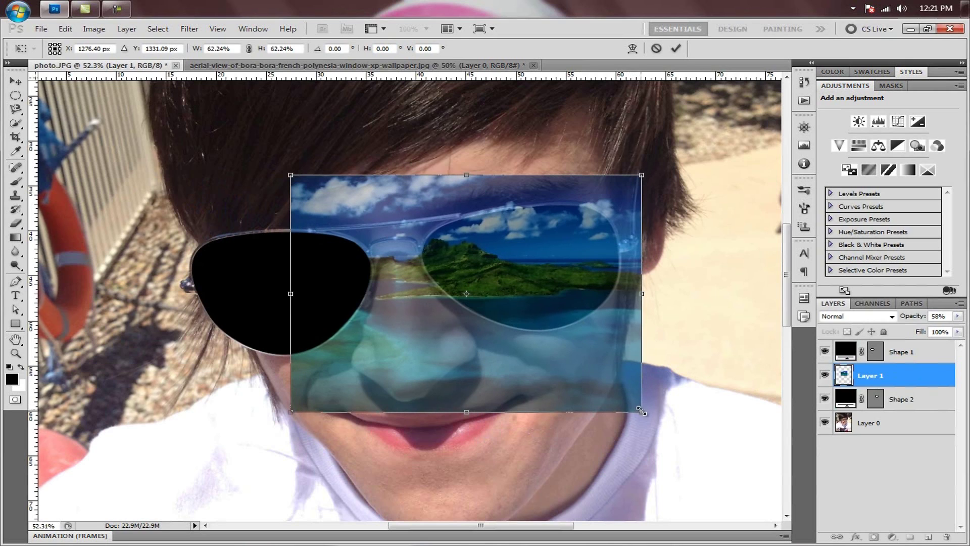
{"action": "left_click_drag", "start_coordinate": [641, 411], "coordinate": [602, 383]}
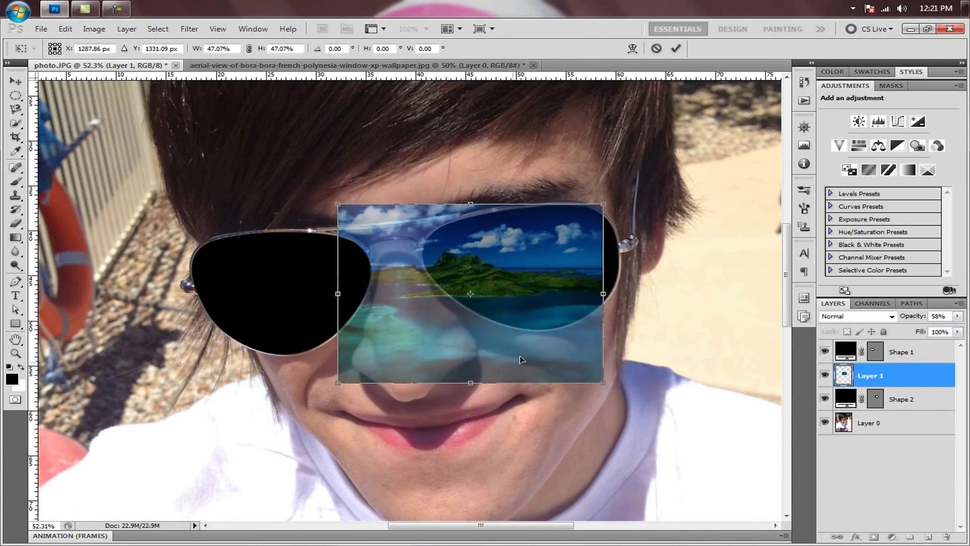
{"action": "left_click_drag", "start_coordinate": [522, 360], "coordinate": [540, 359]}
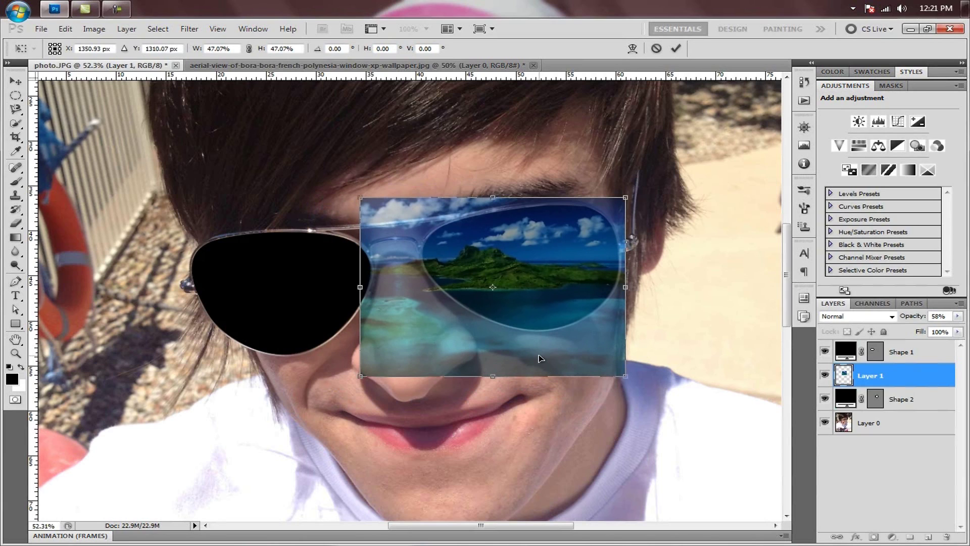
{"action": "left_click_drag", "start_coordinate": [659, 411], "coordinate": [667, 402]}
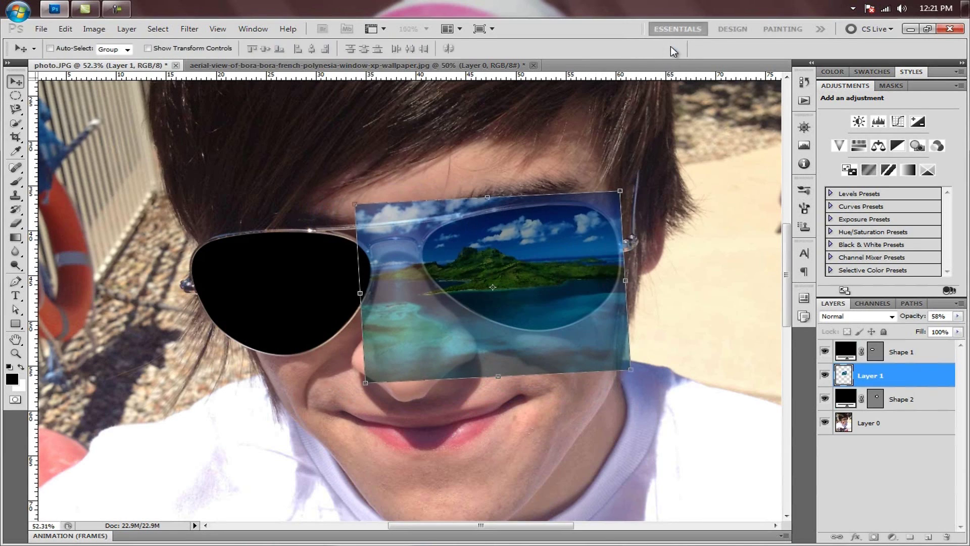
{"action": "left_click", "coordinate": [676, 48]}
Step: Duplicate the island layer as Layer 1 copy and move Shape 1 below the island layers
{"action": "left_click_drag", "start_coordinate": [888, 377], "coordinate": [927, 537]}
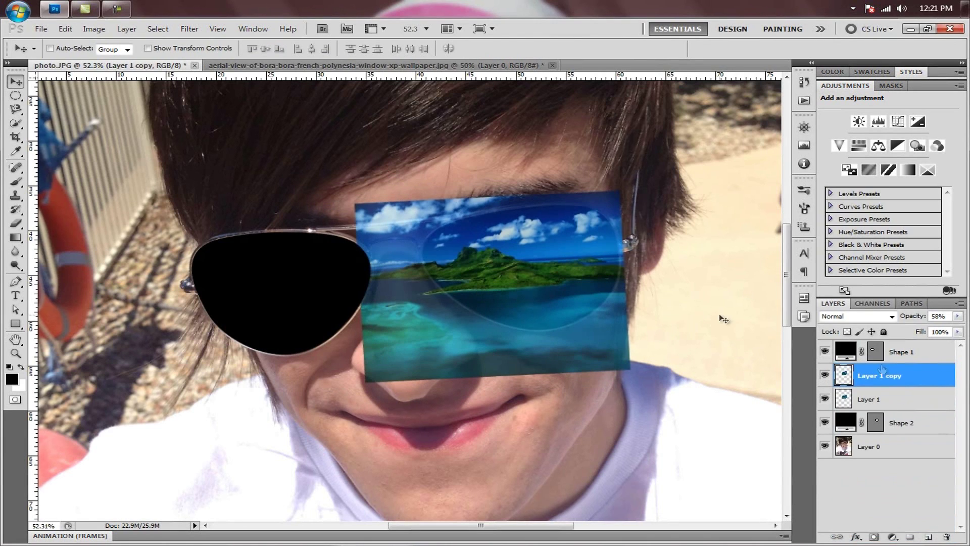
{"action": "left_click_drag", "start_coordinate": [536, 272], "coordinate": [393, 275]}
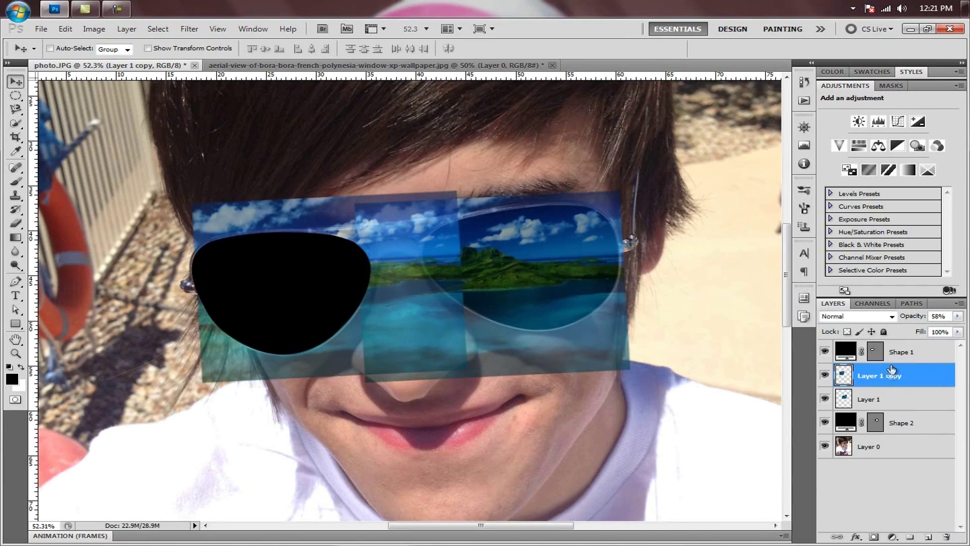
{"action": "left_click_drag", "start_coordinate": [892, 380], "coordinate": [890, 412]}
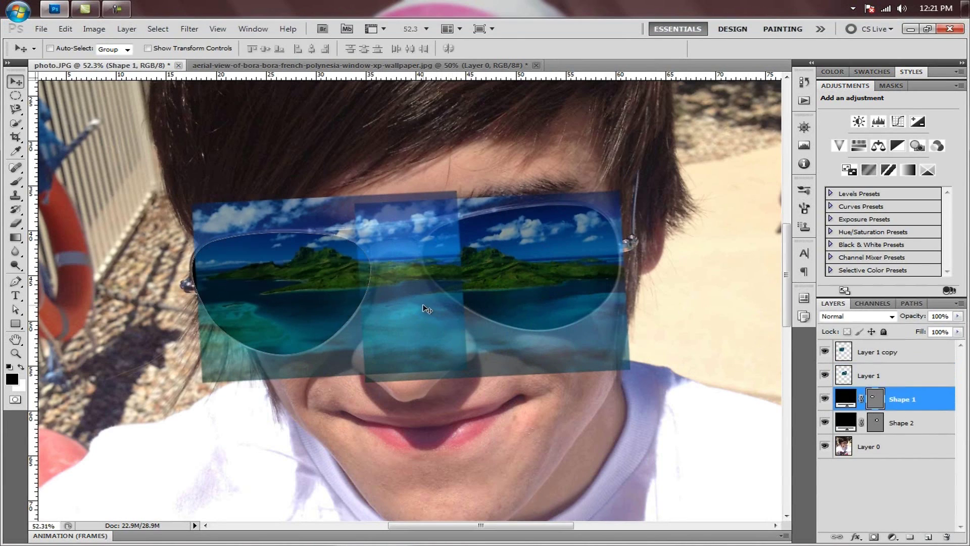
{"action": "key", "text": "ctrl+t"}
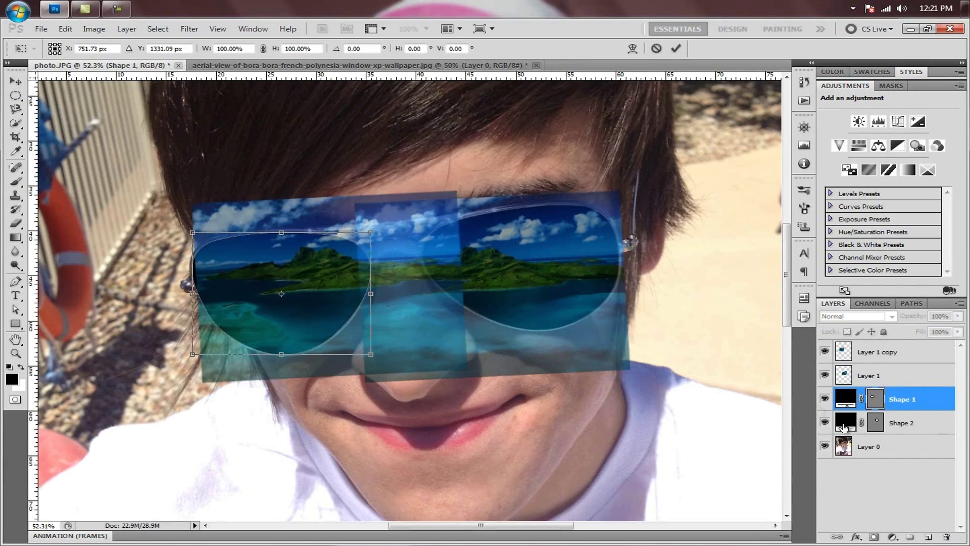
{"action": "left_click", "coordinate": [676, 48]}
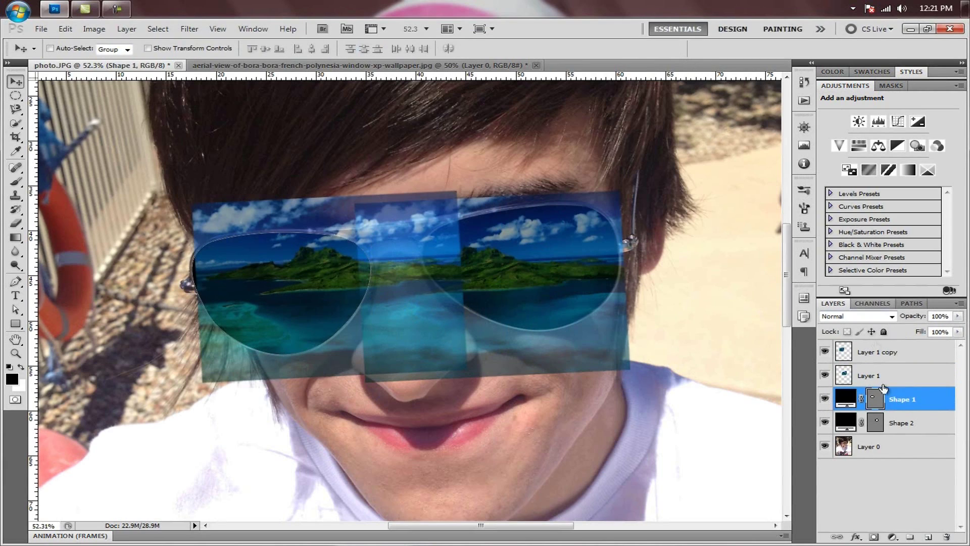
Step: Enlarge Layer 1 copy to 116.57% over the left lens and raise it to full opacity
{"action": "left_click", "coordinate": [882, 356]}
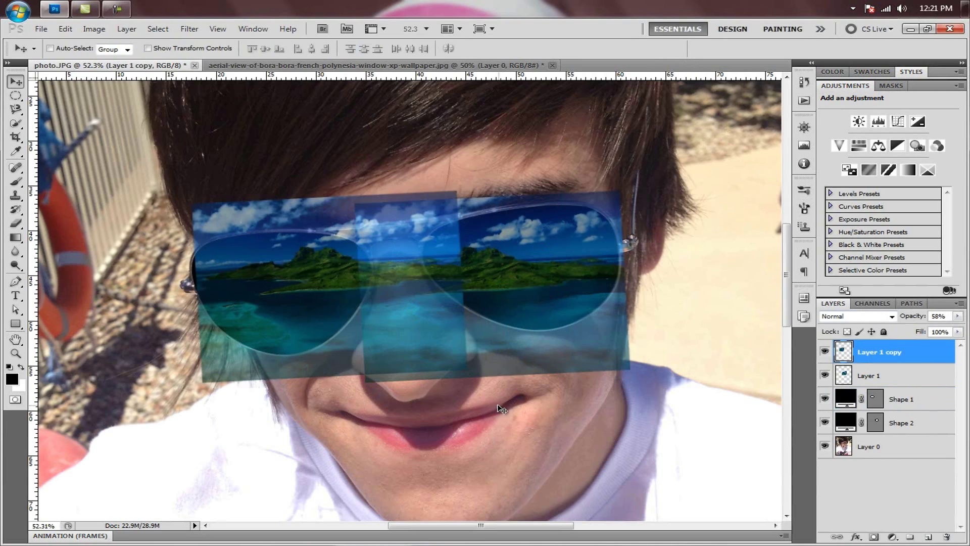
{"action": "key", "text": "ctrl+t"}
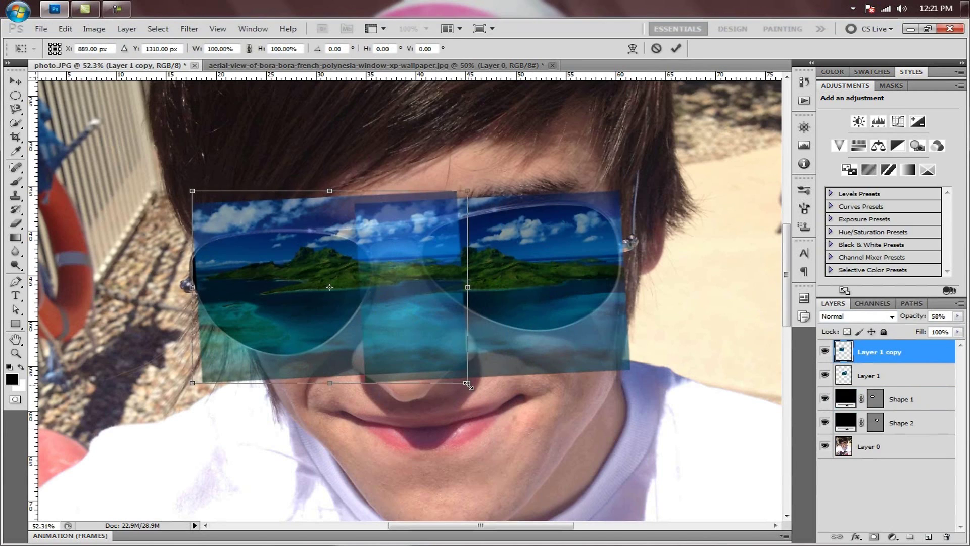
{"action": "left_click_drag", "start_coordinate": [468, 385], "coordinate": [497, 403]}
{"action": "left_click_drag", "start_coordinate": [448, 362], "coordinate": [465, 374]}
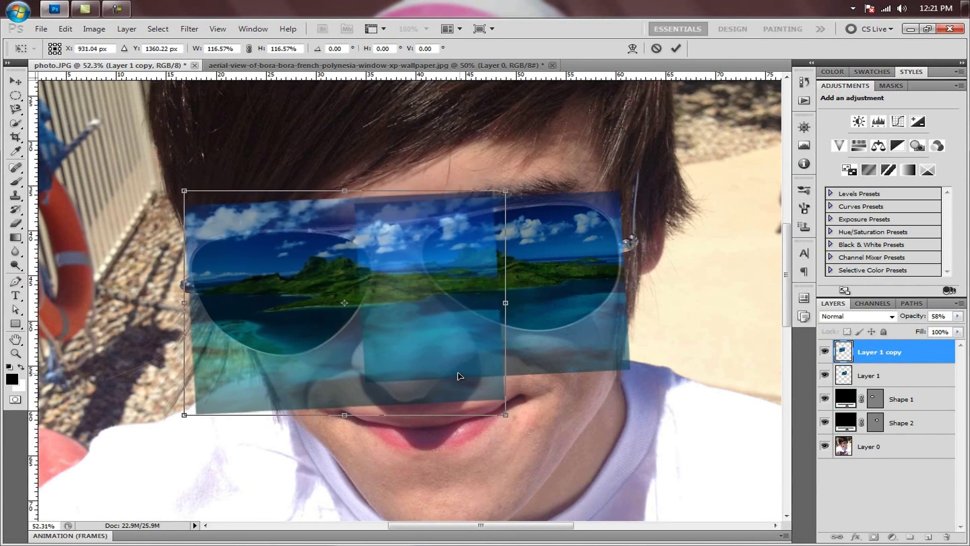
{"action": "key", "text": "Left"}
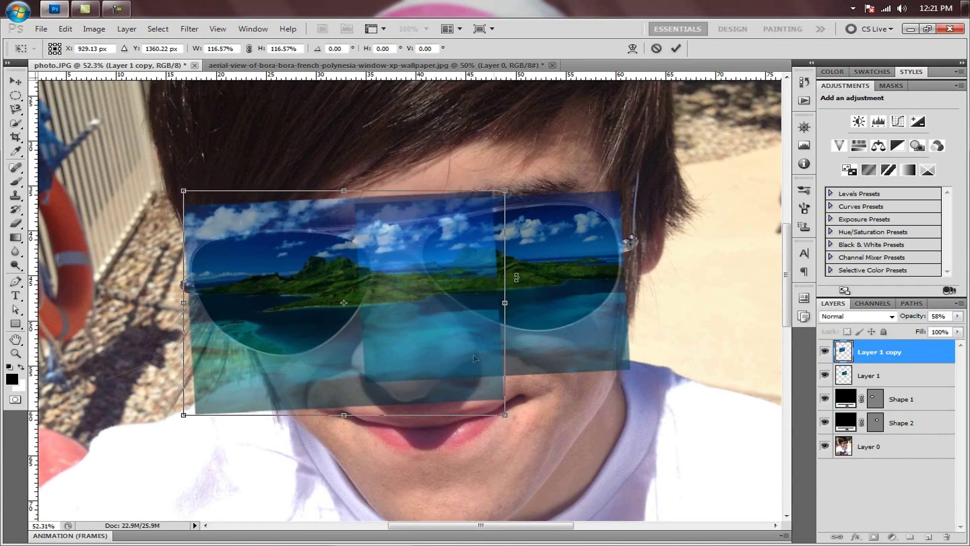
{"action": "left_click", "coordinate": [676, 48]}
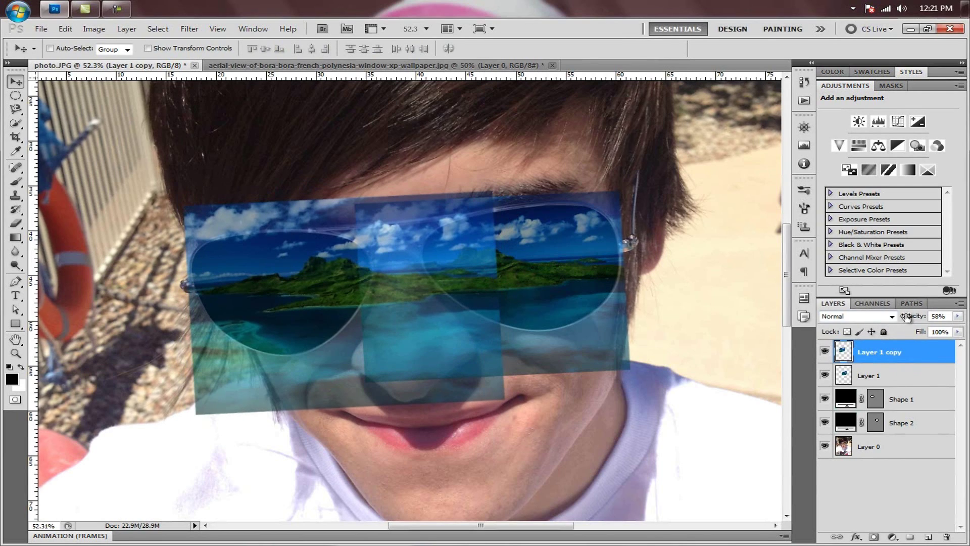
{"action": "left_click_drag", "start_coordinate": [907, 316], "coordinate": [930, 318]}
Step: Set the right island layer to 100% opacity and hide both island layers
{"action": "left_click", "coordinate": [888, 377]}
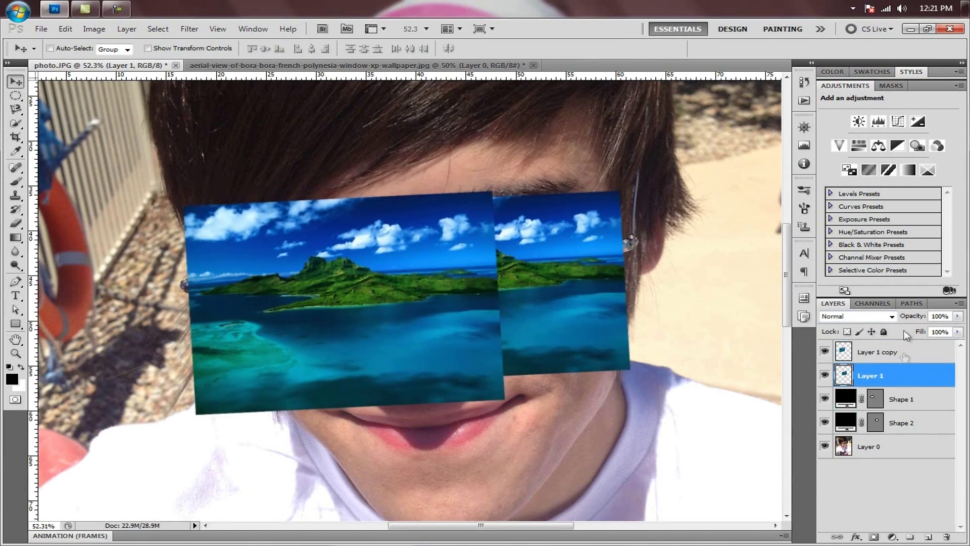
{"action": "left_click", "coordinate": [825, 376]}
{"action": "left_click", "coordinate": [824, 352]}
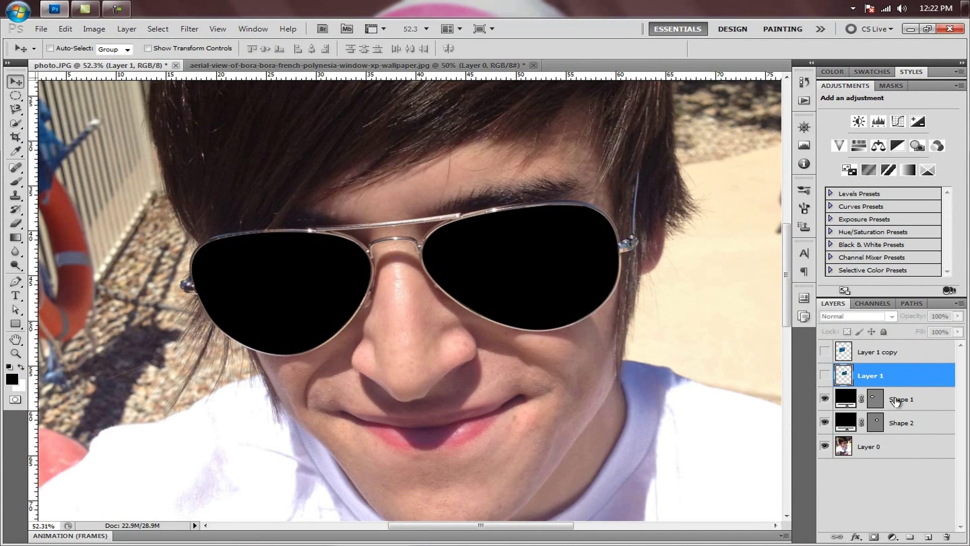
Step: Choose a path-editing tool and activate Shape 1's left lens path outline
{"action": "left_click", "coordinate": [17, 286]}
{"action": "left_click", "coordinate": [74, 289]}
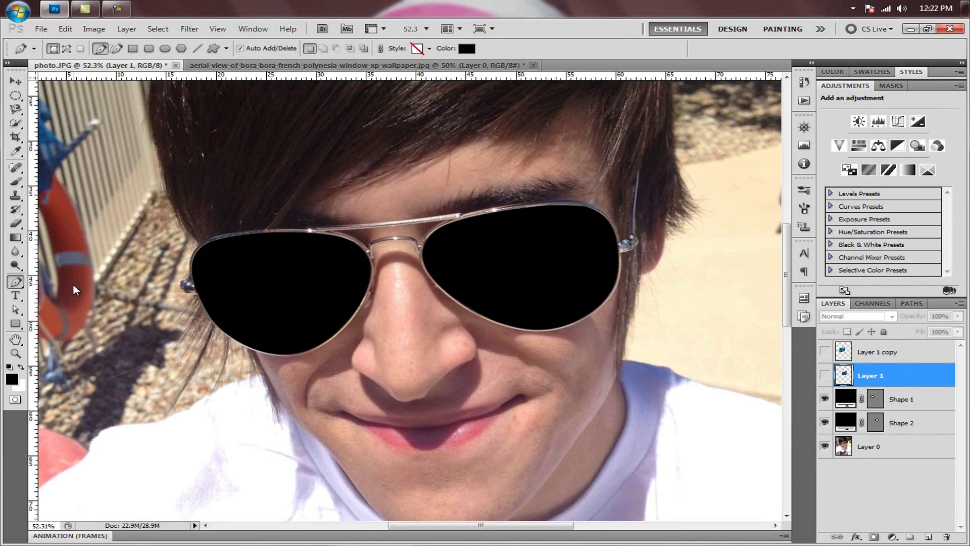
{"action": "left_click", "coordinate": [874, 400]}
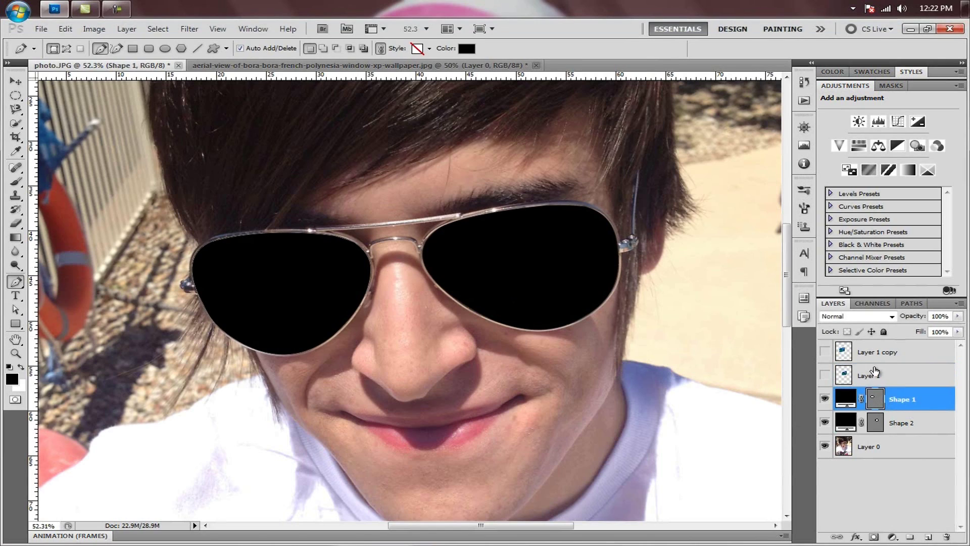
{"action": "left_click", "coordinate": [876, 403]}
{"action": "left_click", "coordinate": [877, 403]}
{"action": "scroll", "coordinate": [252, 283], "scroll_direction": "up", "scroll_amount": 3}
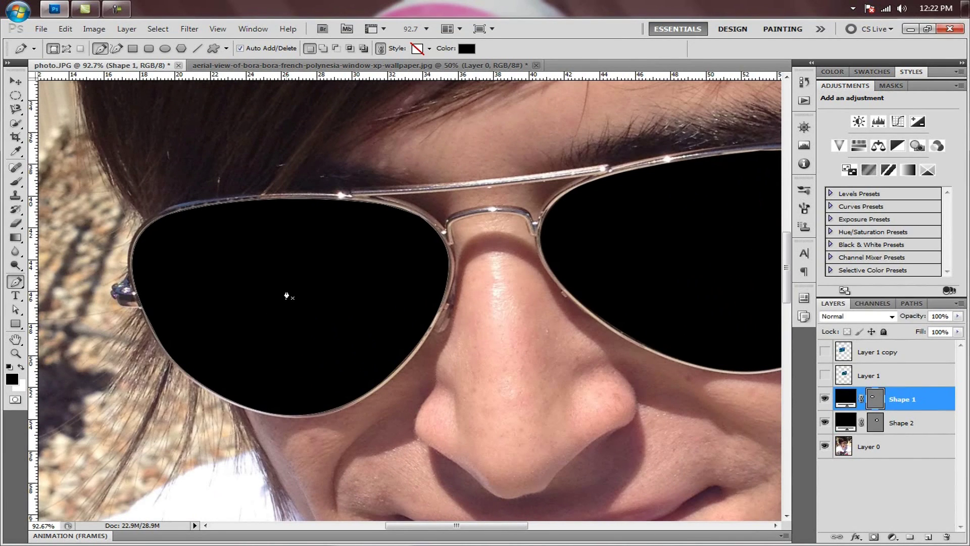
Step: Make a selection from the left lens path with a 0 feather radius
{"action": "right_click", "coordinate": [287, 293]}
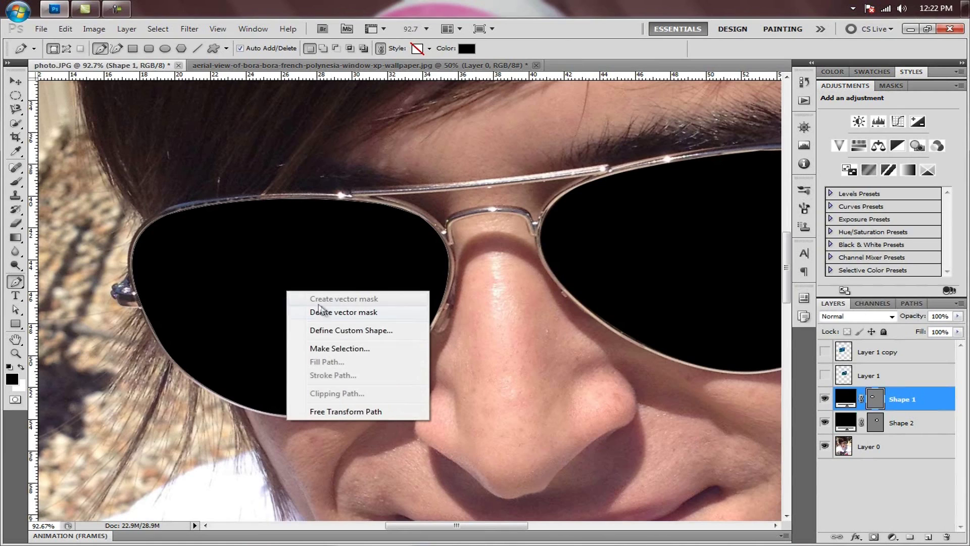
{"action": "left_click", "coordinate": [357, 349]}
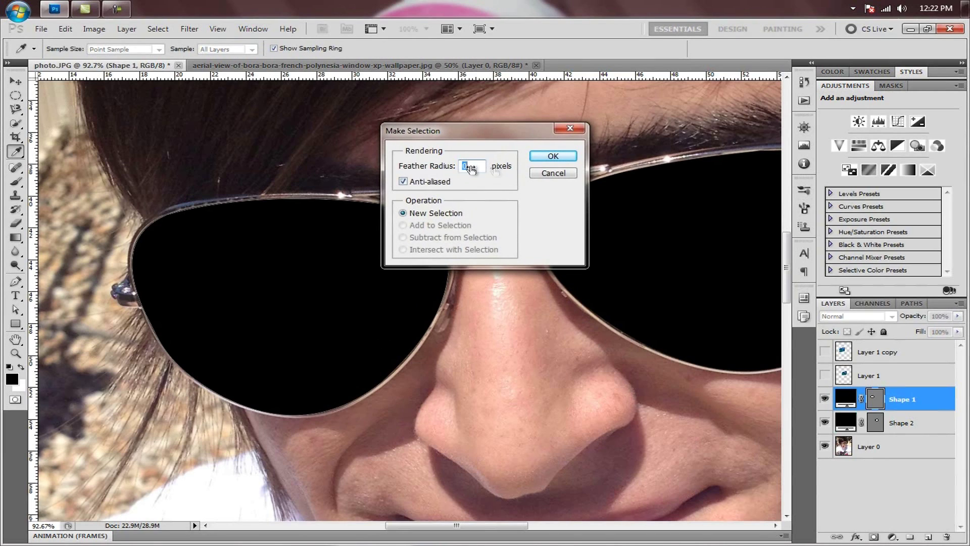
{"action": "left_click", "coordinate": [554, 157]}
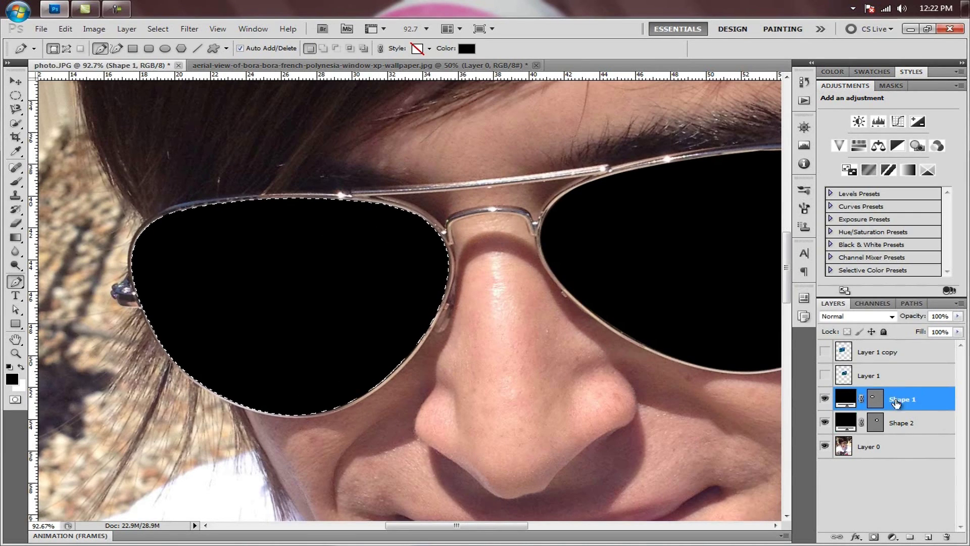
Step: Show the island image again and delete the lens-shaped area from the island copy layer
{"action": "left_click", "coordinate": [825, 352]}
{"action": "left_click", "coordinate": [873, 352]}
{"action": "key", "text": "v"}
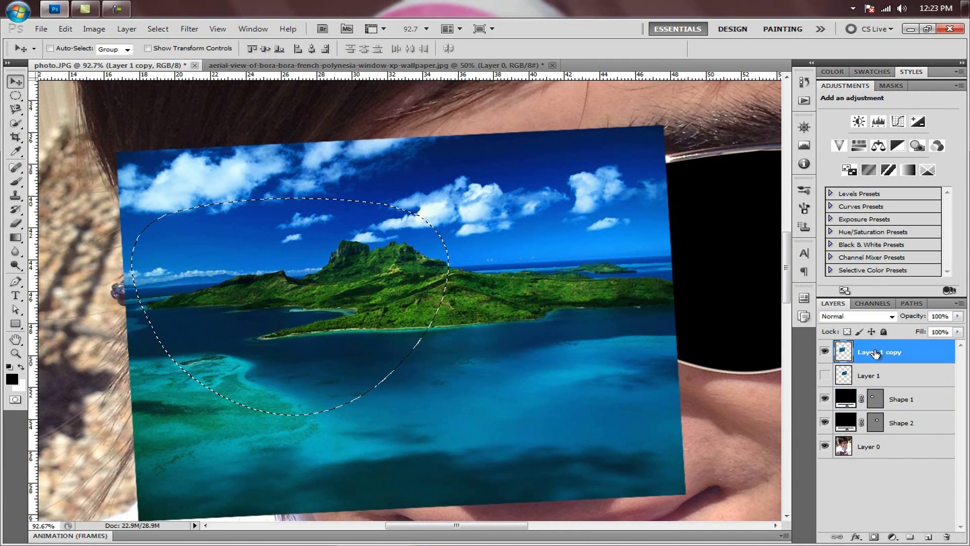
{"action": "key", "text": "Delete"}
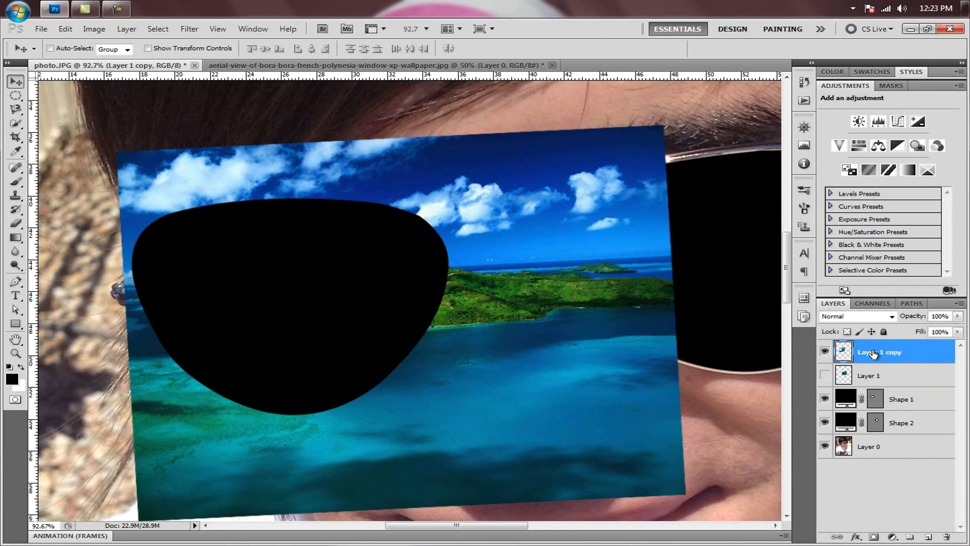
Step: Paste the lens-shaped island as Layer 2, hide Layer 1 copy, and position it to fill the left lens
{"action": "key", "text": "ctrl+v"}
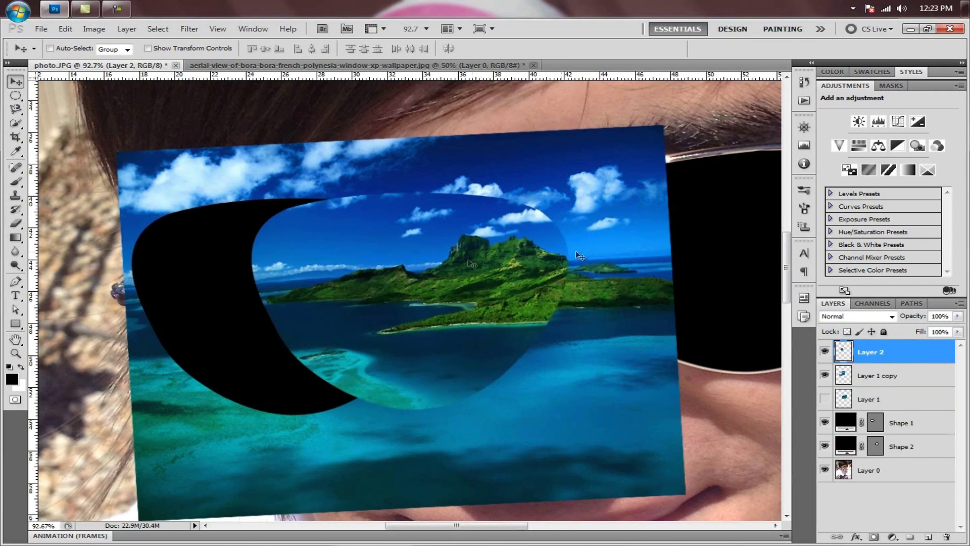
{"action": "left_click_drag", "start_coordinate": [486, 289], "coordinate": [367, 295]}
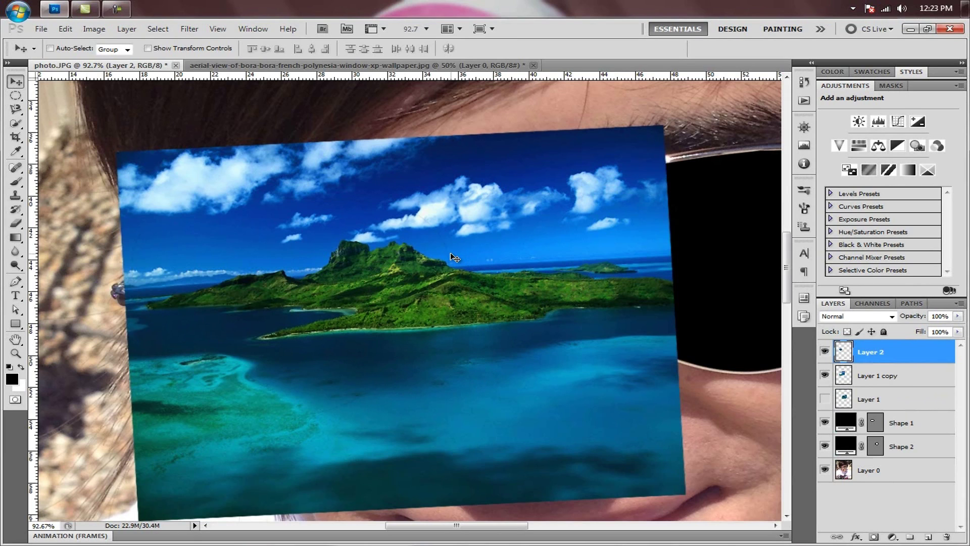
{"action": "left_click", "coordinate": [824, 377]}
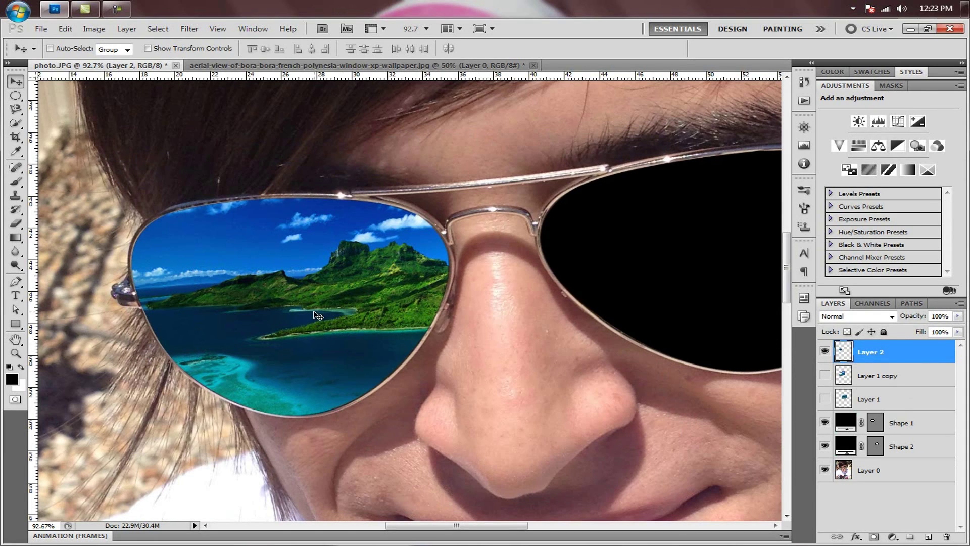
{"action": "left_click_drag", "start_coordinate": [316, 316], "coordinate": [414, 332]}
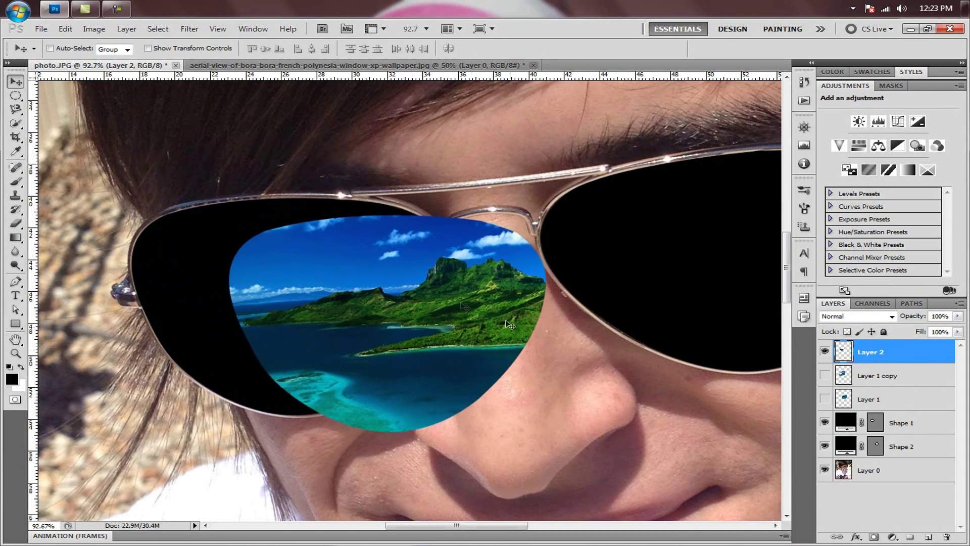
{"action": "left_click_drag", "start_coordinate": [474, 331], "coordinate": [377, 314]}
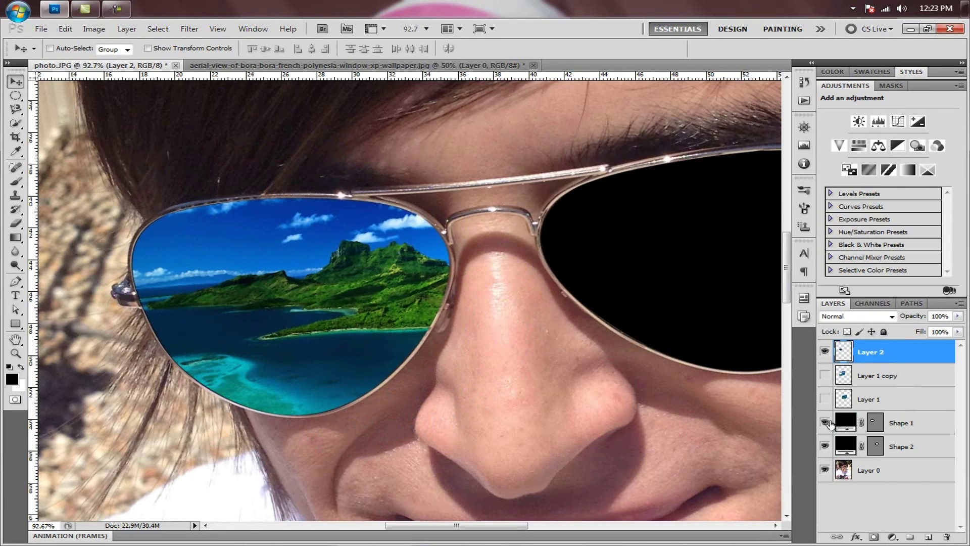
Step: Hide the black Shape 1 lens, compare the reflection on and off, and pan to the right lens
{"action": "left_click", "coordinate": [825, 423]}
{"action": "left_click", "coordinate": [825, 351]}
{"action": "left_click", "coordinate": [825, 352]}
{"action": "left_click_drag", "start_coordinate": [675, 284], "coordinate": [472, 278]}
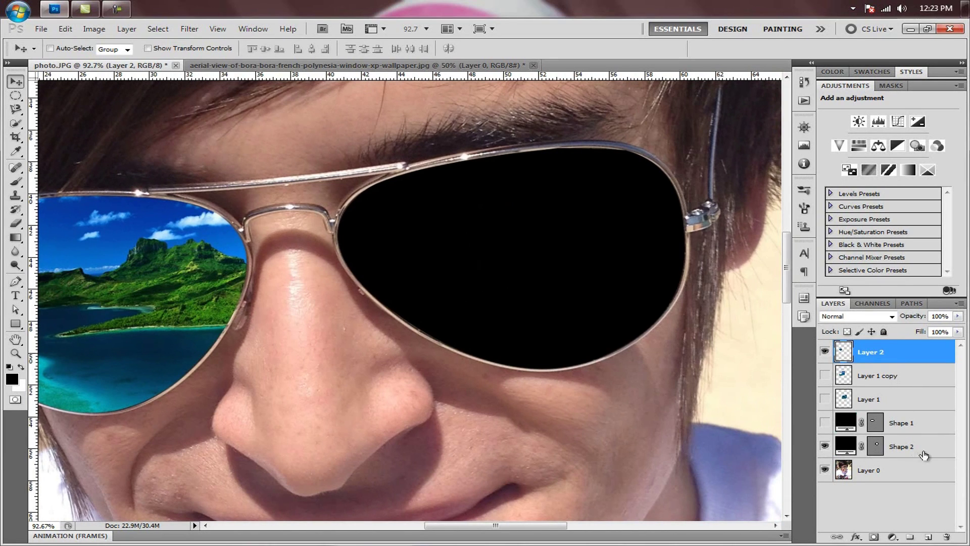
Step: Turn Shape 2's right lens path into a selection using Make Selection with Feather 0
{"action": "left_click", "coordinate": [901, 451]}
{"action": "left_click", "coordinate": [878, 447]}
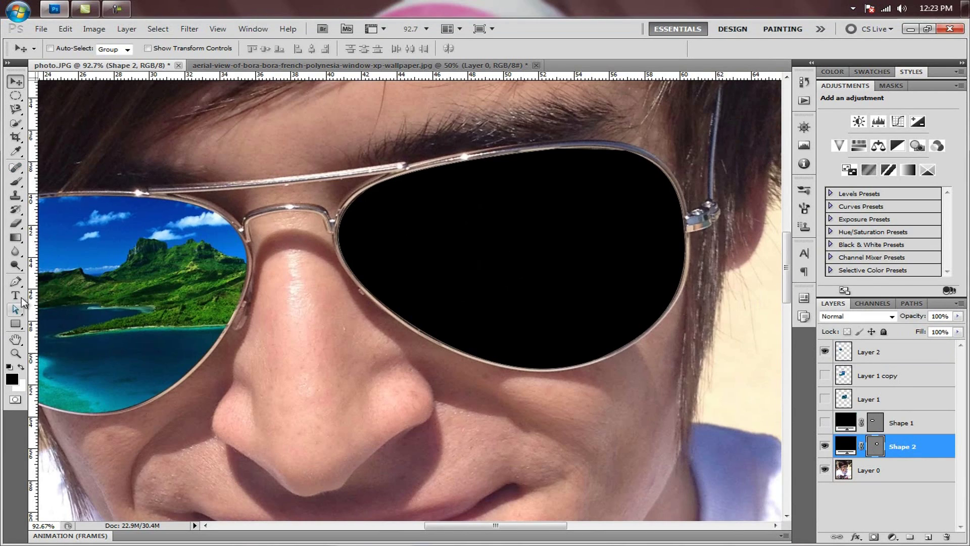
{"action": "left_click_drag", "start_coordinate": [15, 281], "coordinate": [65, 286]}
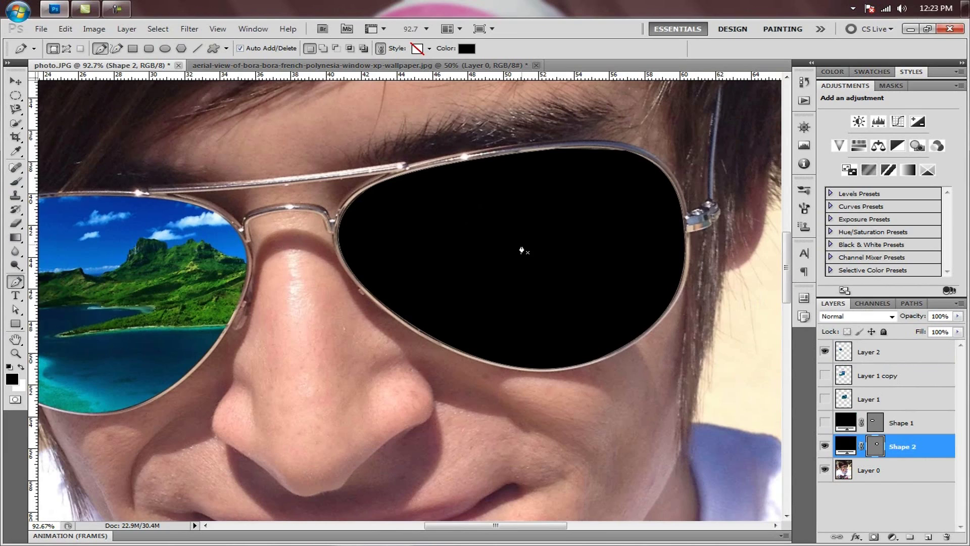
{"action": "right_click", "coordinate": [522, 249]}
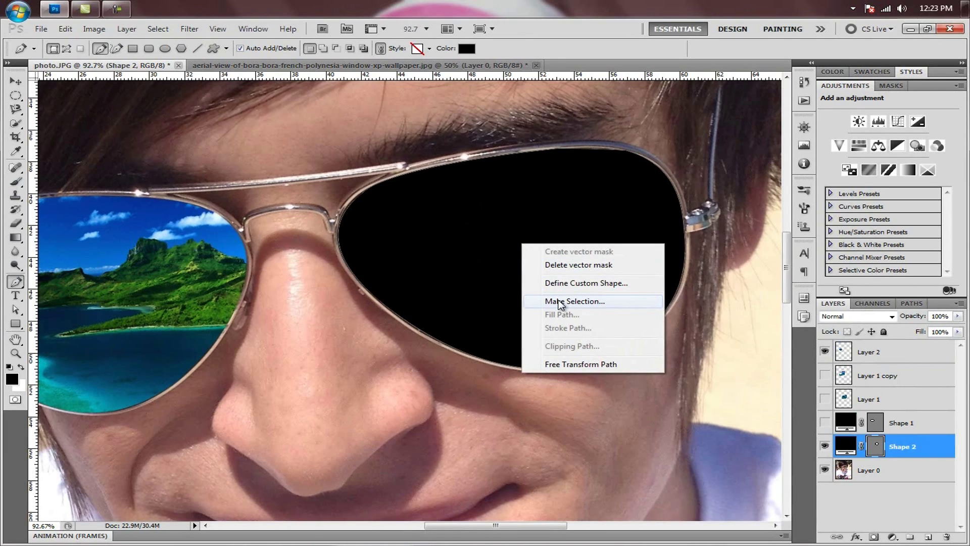
{"action": "left_click", "coordinate": [604, 301]}
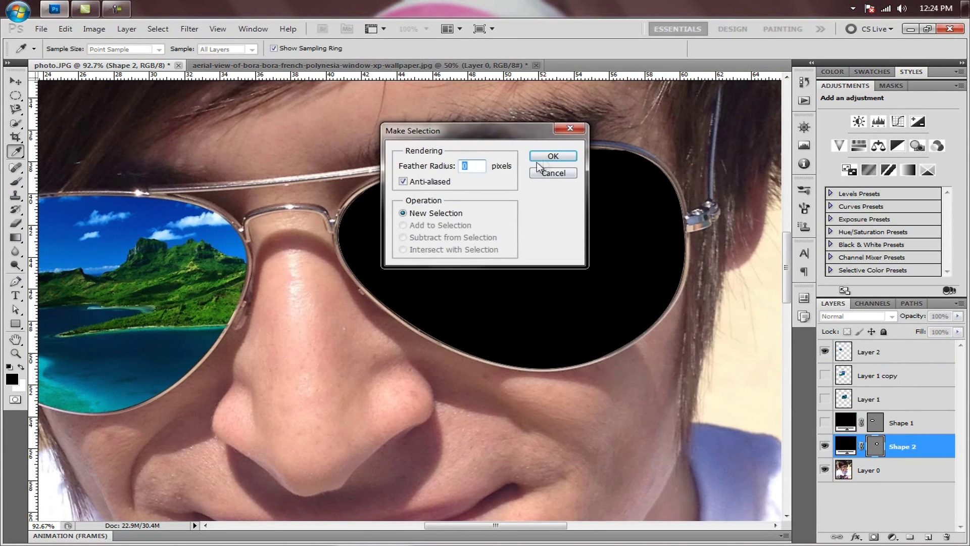
{"action": "left_click", "coordinate": [554, 156]}
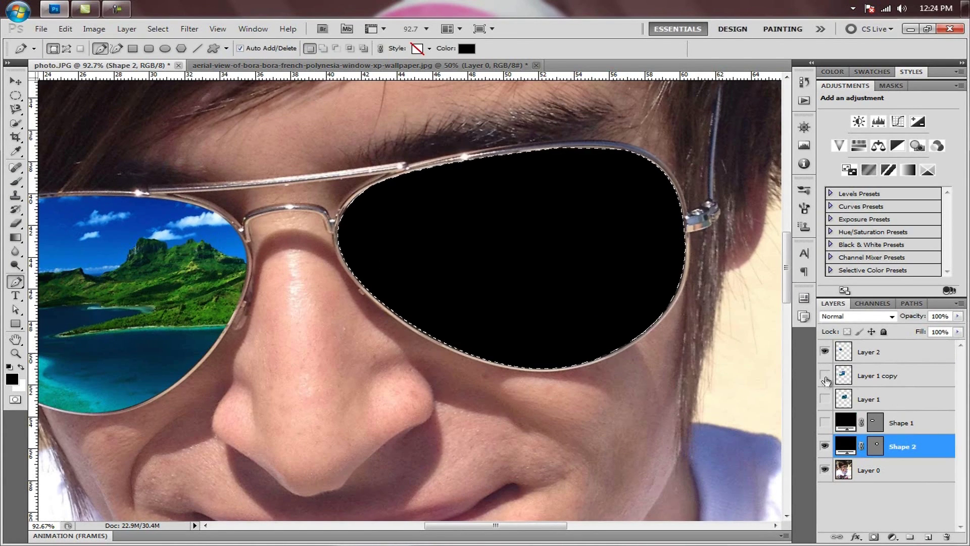
Step: Cut the lens-shaped piece from Layer 1 and paste it as Layer 3 over the right lens
{"action": "left_click", "coordinate": [825, 399]}
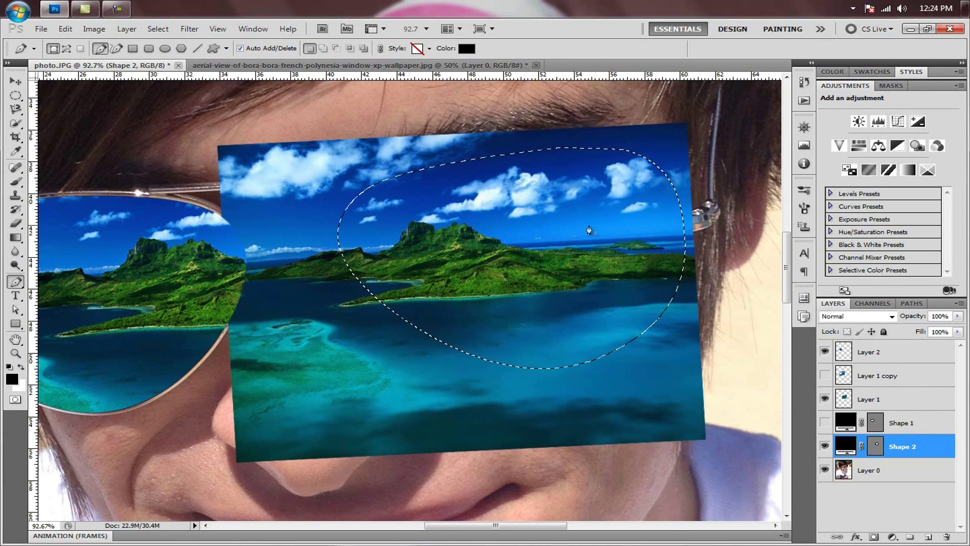
{"action": "left_click", "coordinate": [879, 400]}
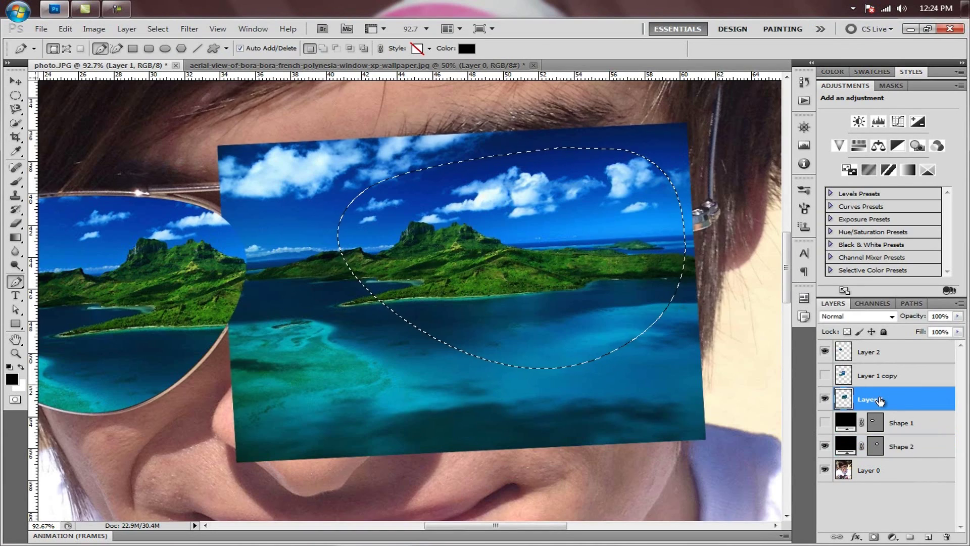
{"action": "key", "text": "alt+BackSpace"}
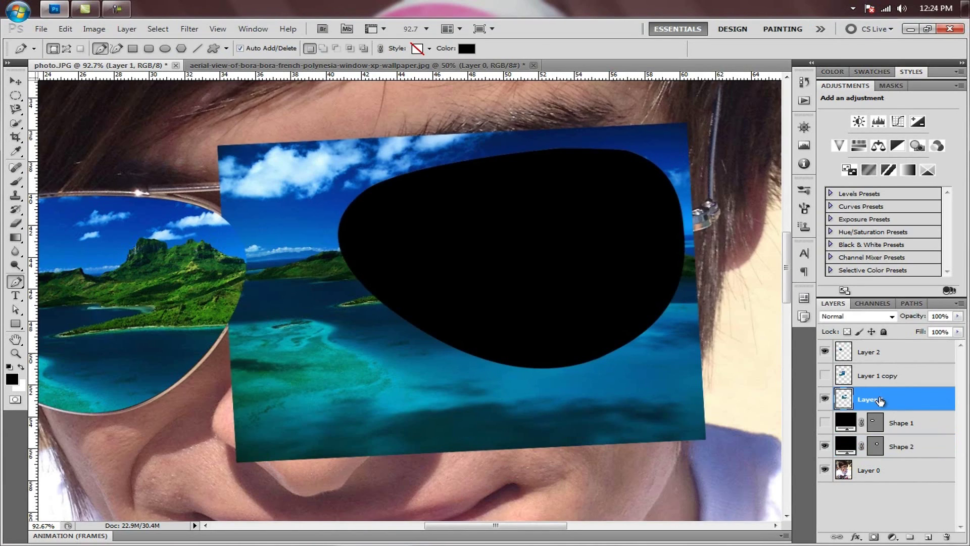
{"action": "key", "text": "ctrl+v"}
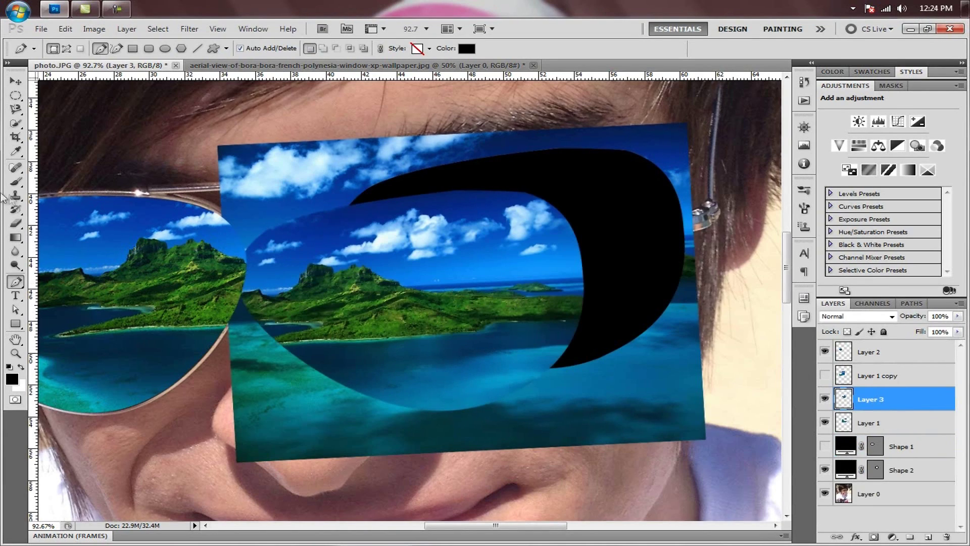
{"action": "key", "text": "v"}
{"action": "left_click_drag", "start_coordinate": [437, 299], "coordinate": [534, 257]}
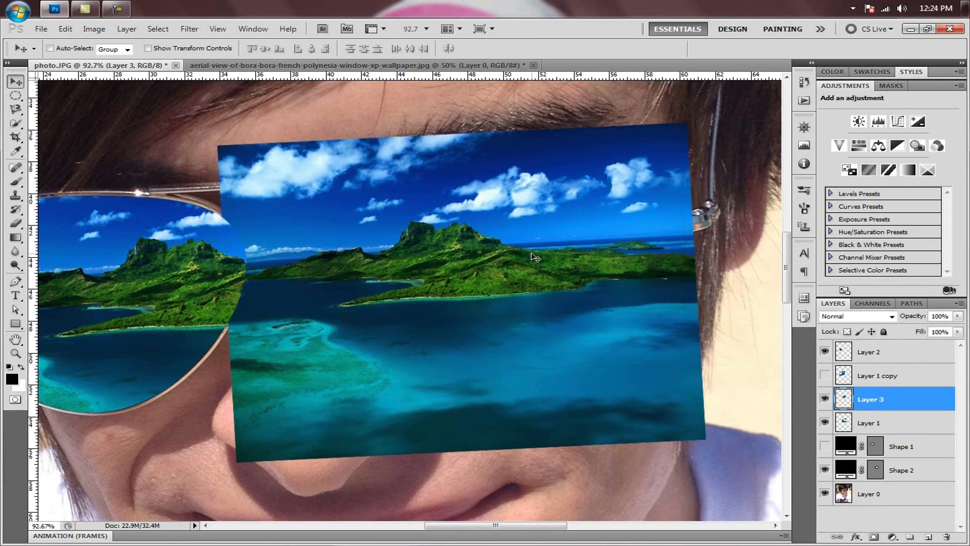
Step: Hide the leftover Layer 1, recentre the glasses, and move Layer 3 above Layer 1 copy
{"action": "left_click", "coordinate": [825, 423]}
{"action": "scroll", "coordinate": [392, 308], "scroll_direction": "down", "scroll_amount": 3}
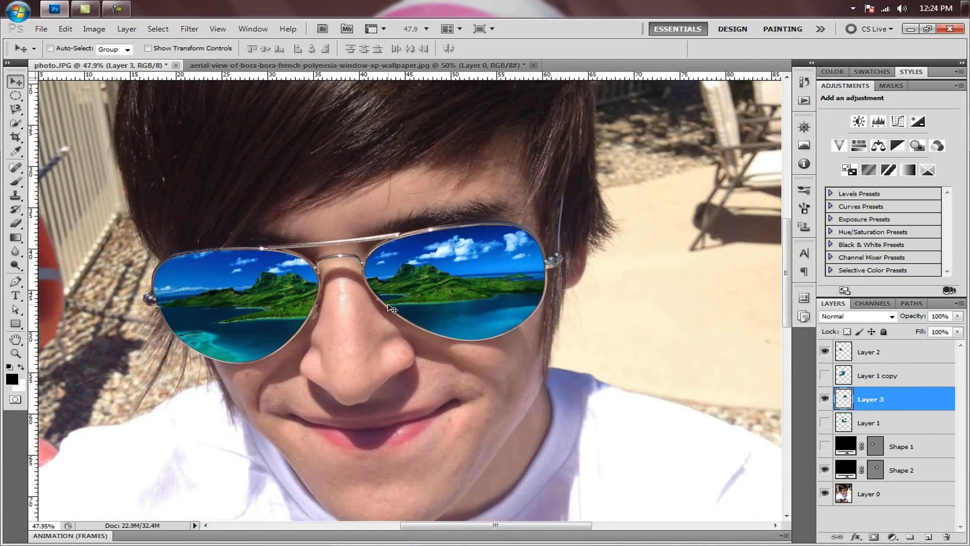
{"action": "scroll", "coordinate": [392, 308], "scroll_direction": "down", "scroll_amount": 1}
{"action": "scroll", "coordinate": [391, 308], "scroll_direction": "up", "scroll_amount": 3}
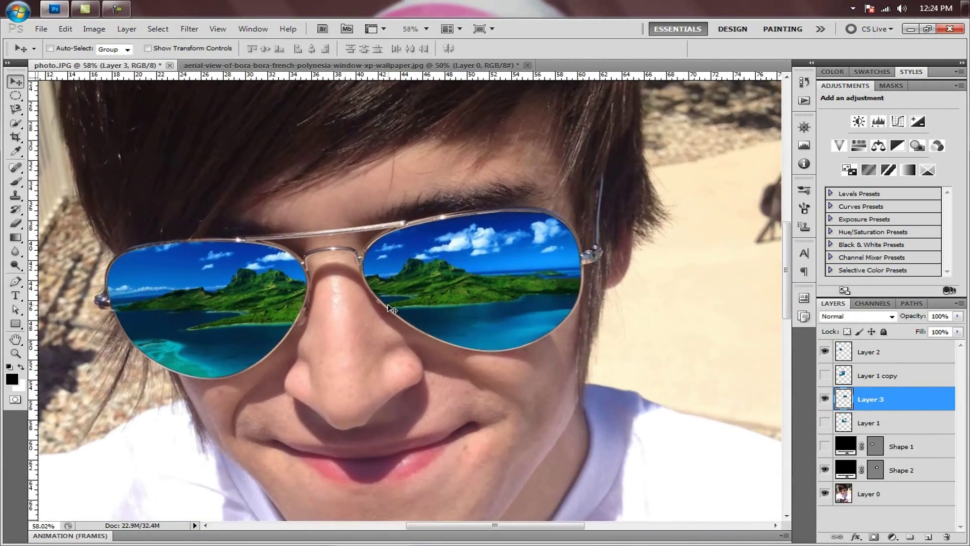
{"action": "scroll", "coordinate": [392, 308], "scroll_direction": "up", "scroll_amount": 2}
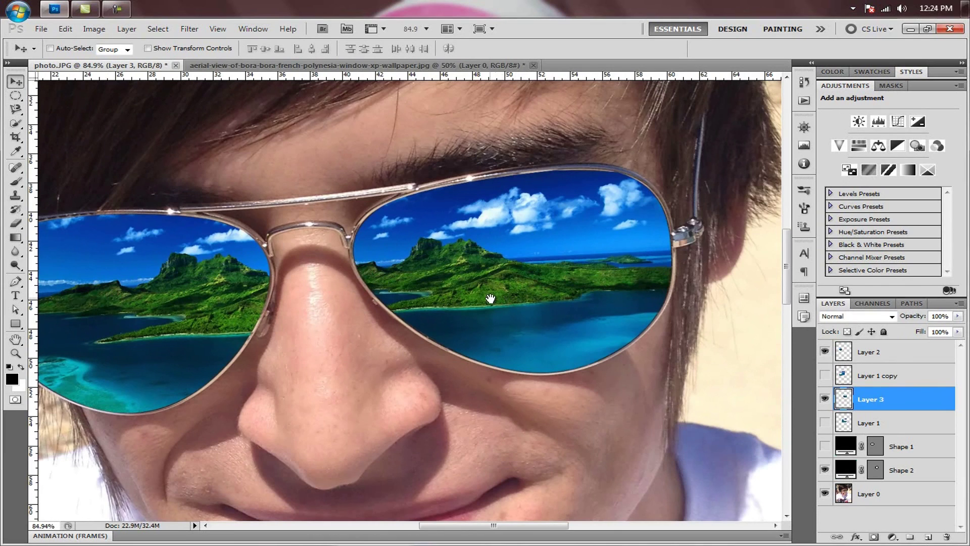
{"action": "left_click_drag", "start_coordinate": [493, 297], "coordinate": [574, 301]}
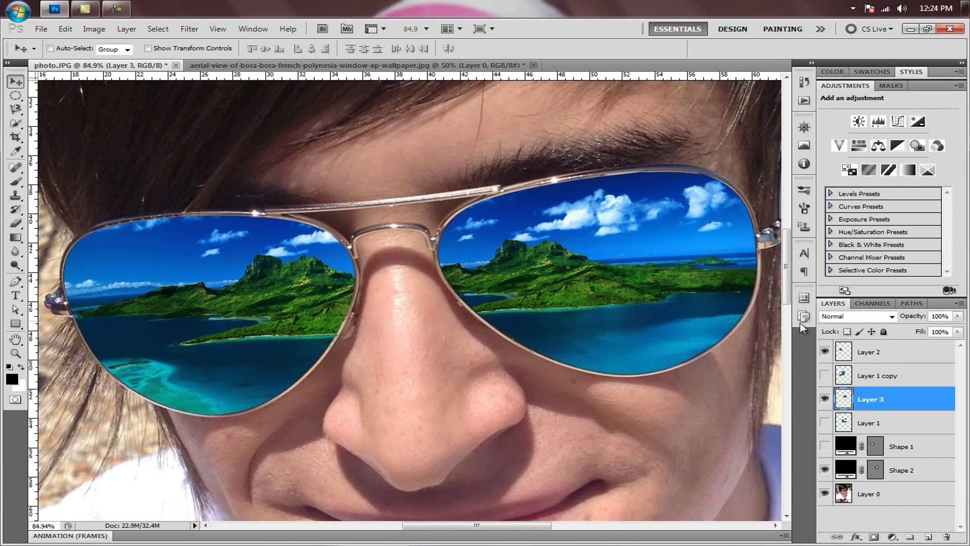
{"action": "left_click_drag", "start_coordinate": [885, 402], "coordinate": [870, 379]}
Step: Delete both leftover island layers, Layer 1 and Layer 1 copy
{"action": "left_click", "coordinate": [879, 405]}
{"action": "left_click", "coordinate": [876, 422]}
{"action": "key", "text": "Caps_Lock"}
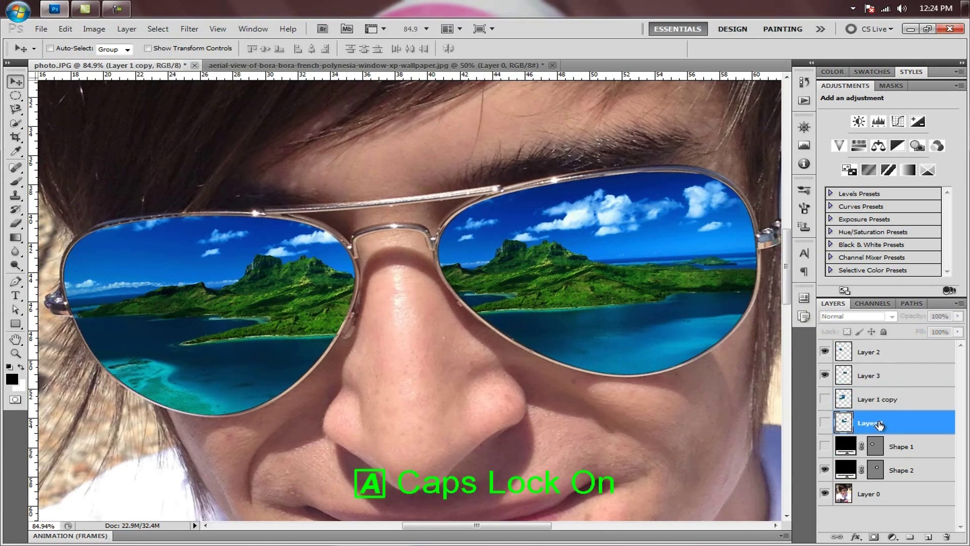
{"action": "key", "text": "Caps_Lock"}
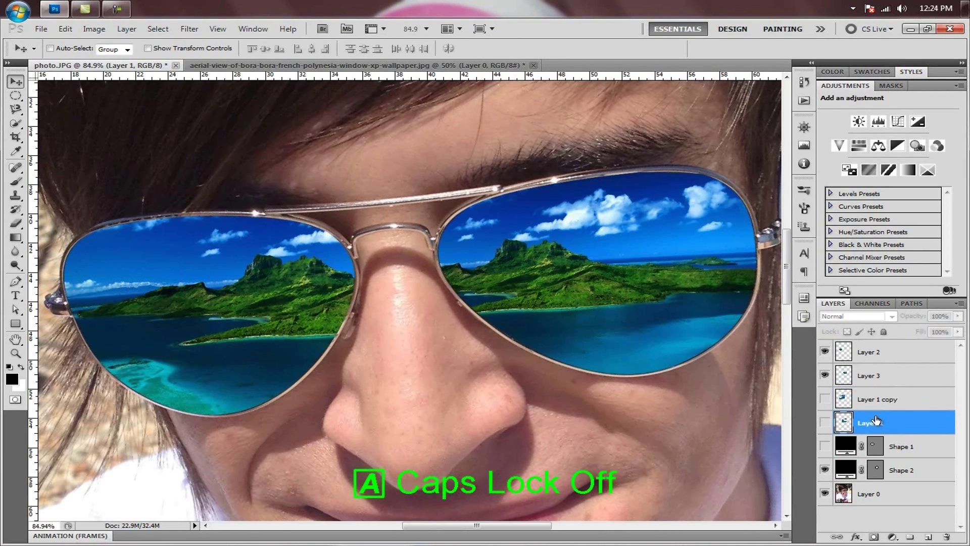
{"action": "left_click", "coordinate": [884, 404], "text": "shift"}
{"action": "left_click_drag", "start_coordinate": [875, 422], "coordinate": [945, 536]}
Step: Hide the black Shape 2 lens layer and make Layer 3 the active layer
{"action": "left_click", "coordinate": [875, 374]}
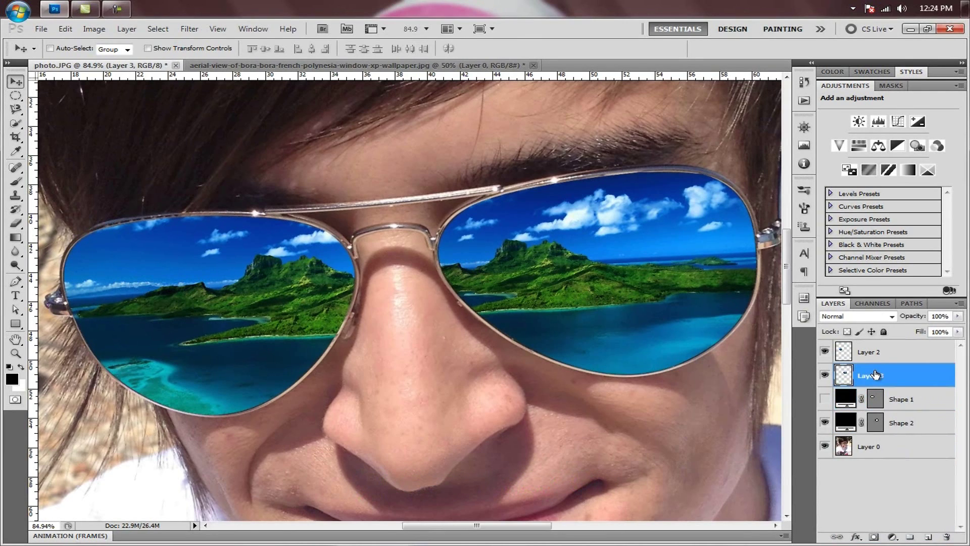
{"action": "left_click", "coordinate": [878, 356], "text": "shift"}
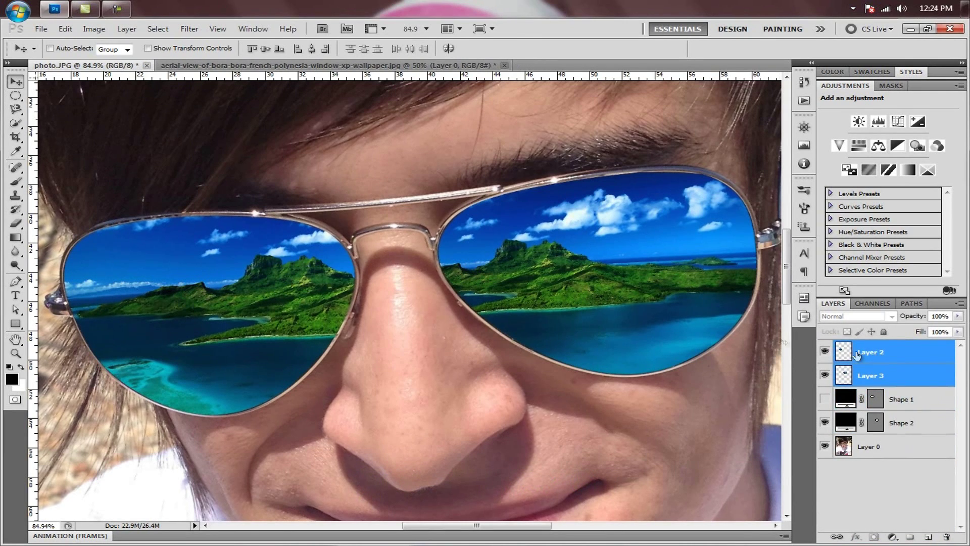
{"action": "left_click", "coordinate": [890, 425]}
{"action": "left_click", "coordinate": [825, 423]}
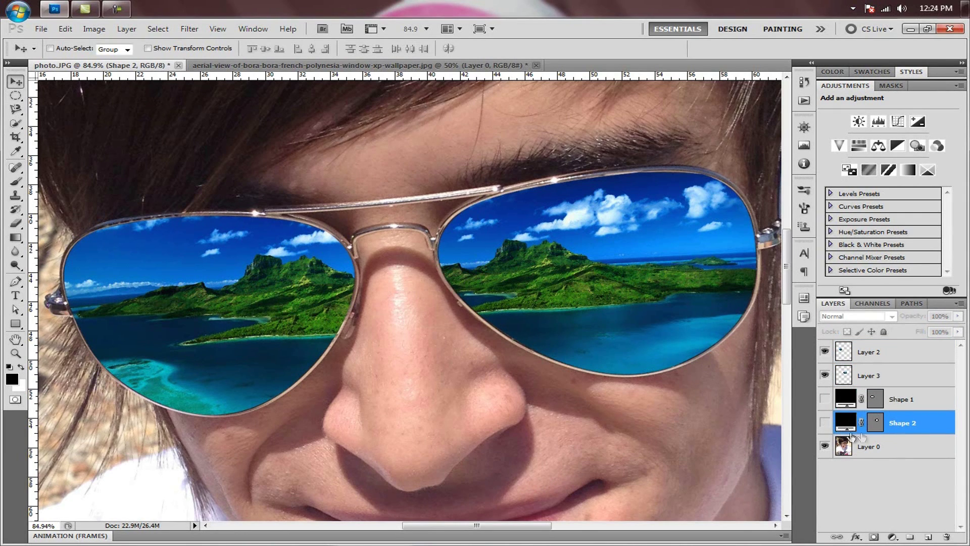
{"action": "left_click", "coordinate": [881, 376]}
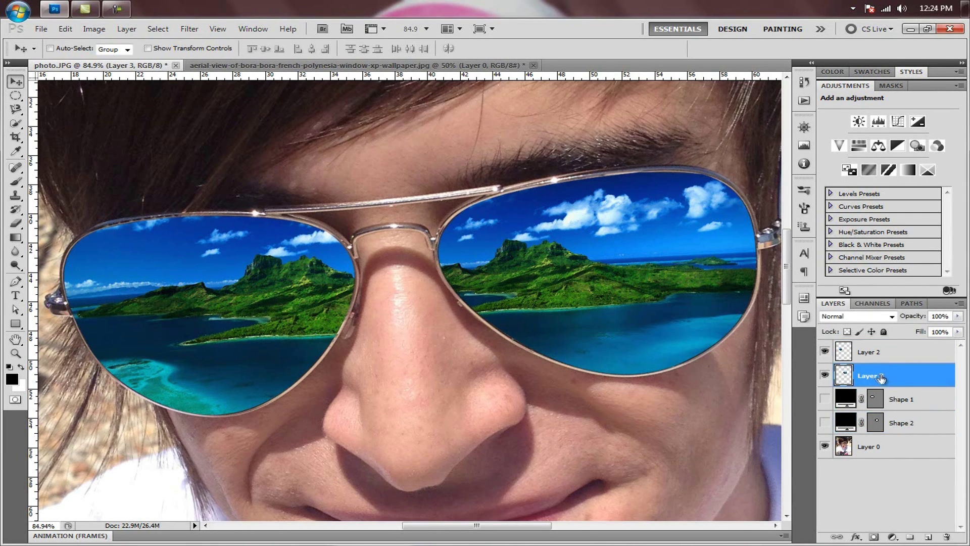
Step: Set Layer 3's blend mode to Hard Light for the right lens reflection
{"action": "left_click", "coordinate": [892, 317]}
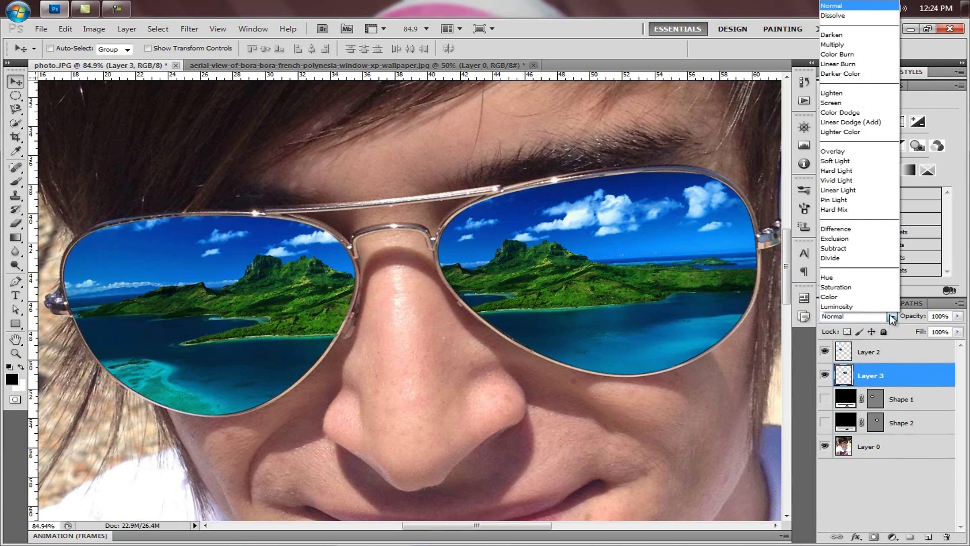
{"action": "left_click", "coordinate": [848, 94]}
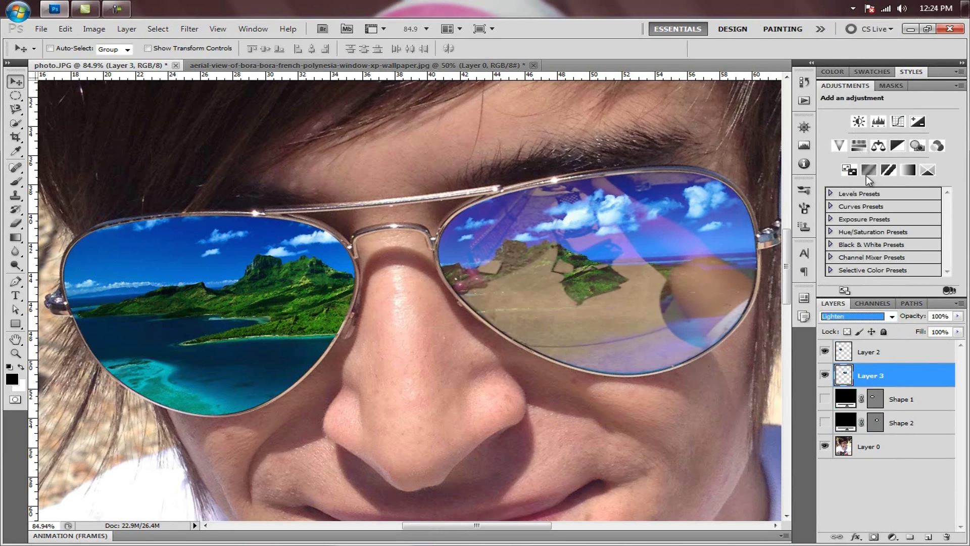
{"action": "key", "text": "Down"}
{"action": "key", "text": "Down"}
{"action": "key", "text": "Down"}
{"action": "key", "text": "Down"}
{"action": "key", "text": "Down"}
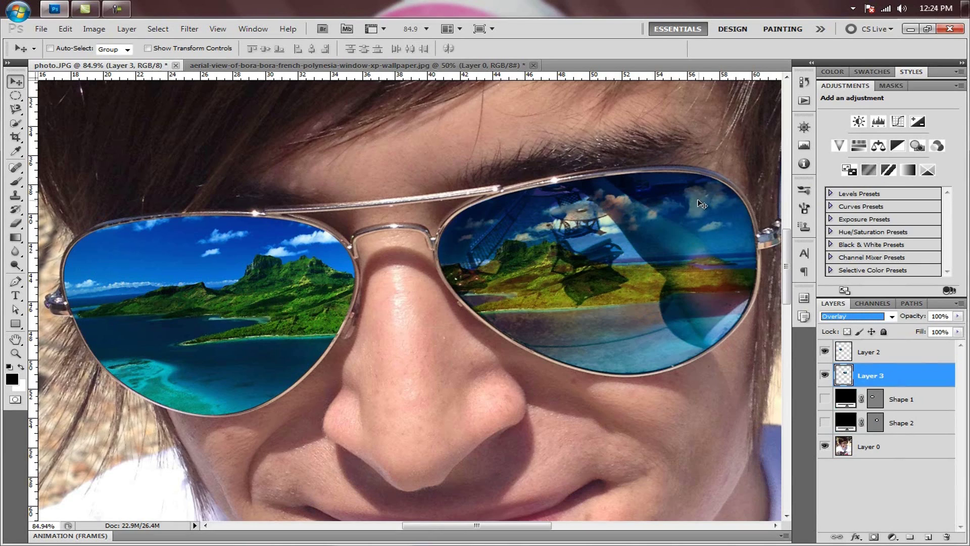
{"action": "key", "text": "Down"}
{"action": "key", "text": "Down"}
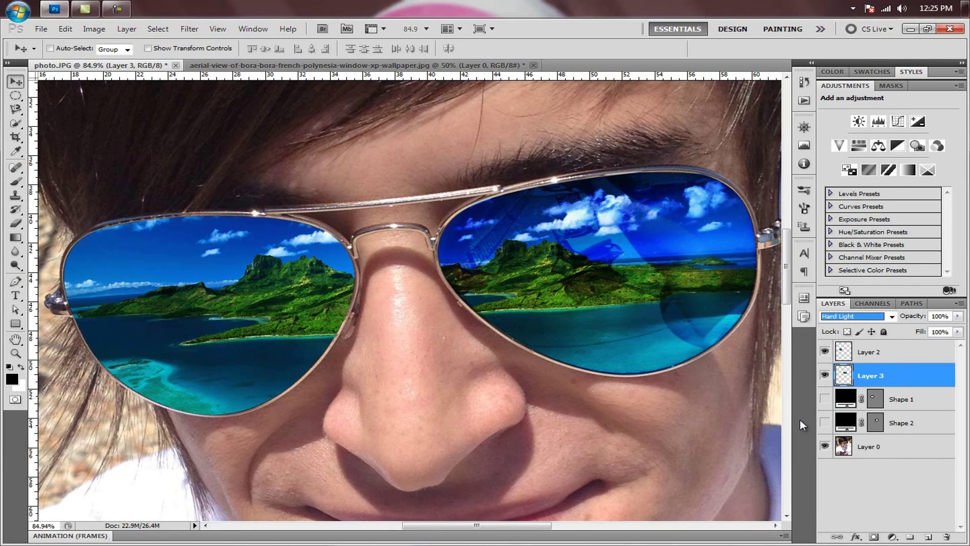
{"action": "left_click", "coordinate": [893, 501]}
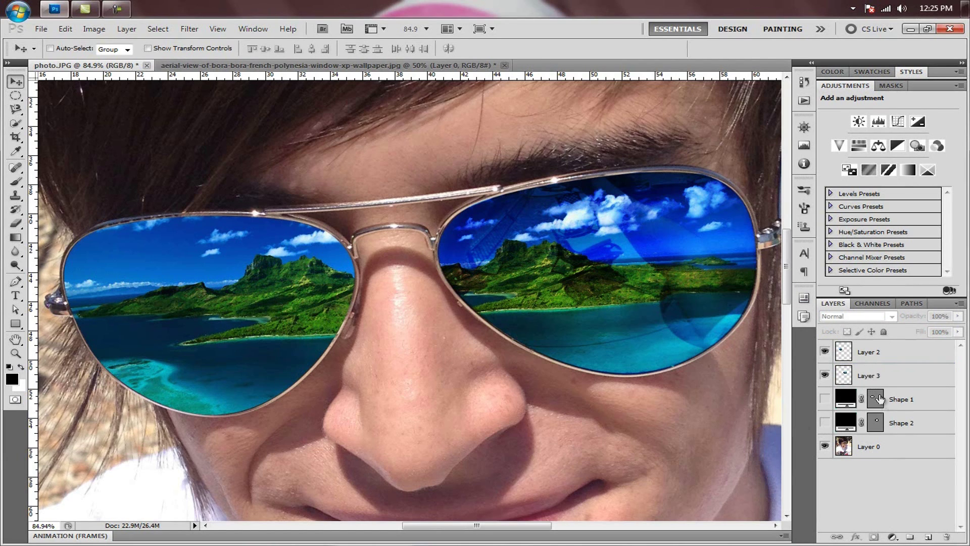
Step: Set Layer 2's blend mode to Hard Light too, dismissing the no-layers-selected warning
{"action": "left_click", "coordinate": [882, 377]}
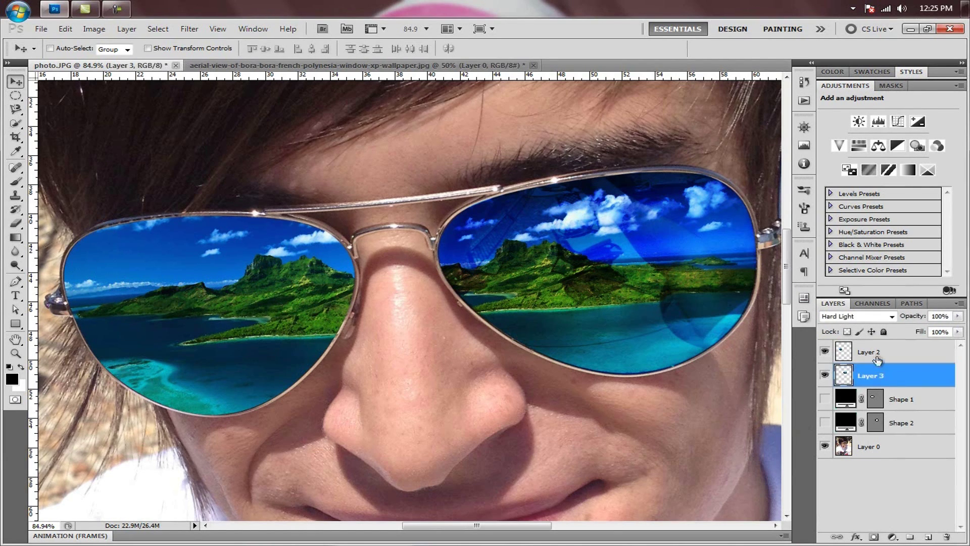
{"action": "left_click", "coordinate": [867, 353]}
{"action": "left_click", "coordinate": [886, 317]}
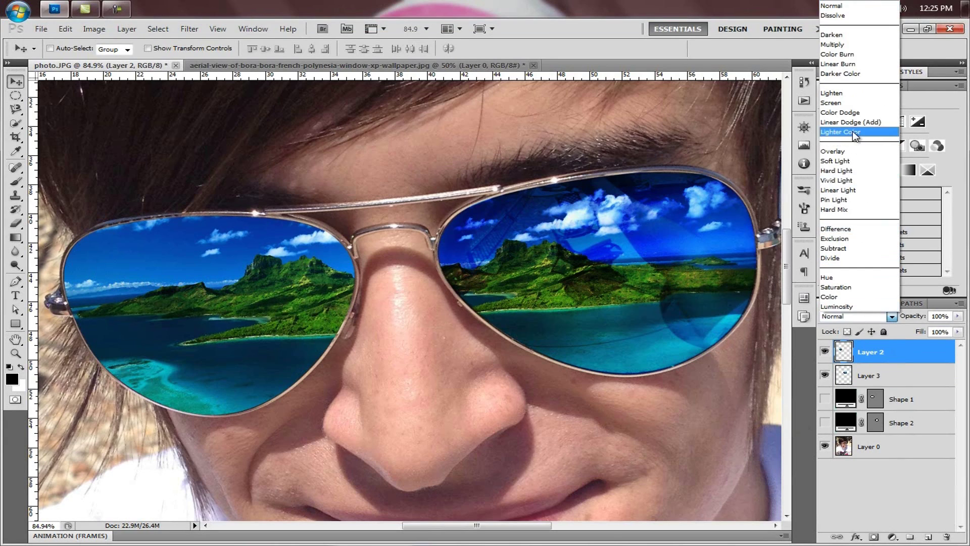
{"action": "left_click", "coordinate": [854, 201]}
{"action": "key", "text": "Down"}
{"action": "key", "text": "Down"}
{"action": "key", "text": "Down"}
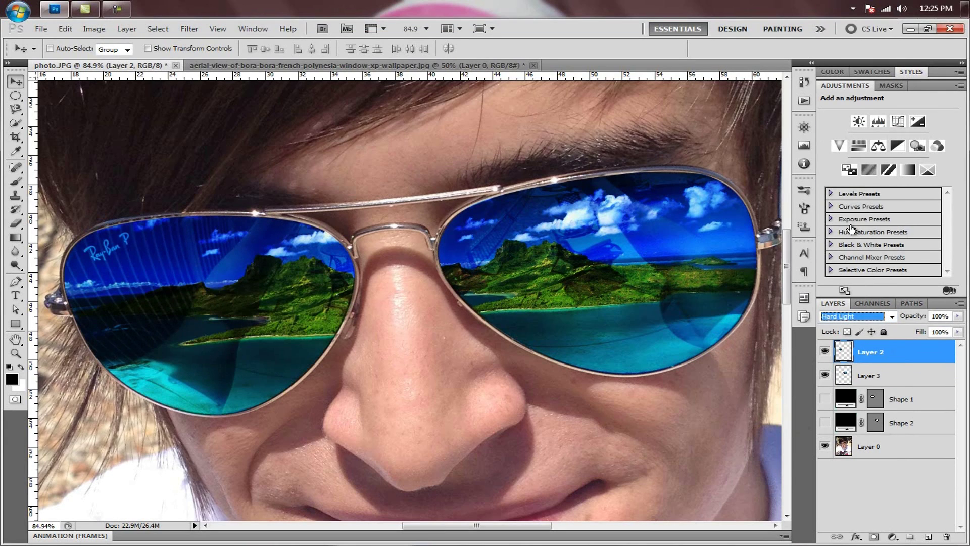
{"action": "left_click", "coordinate": [897, 496]}
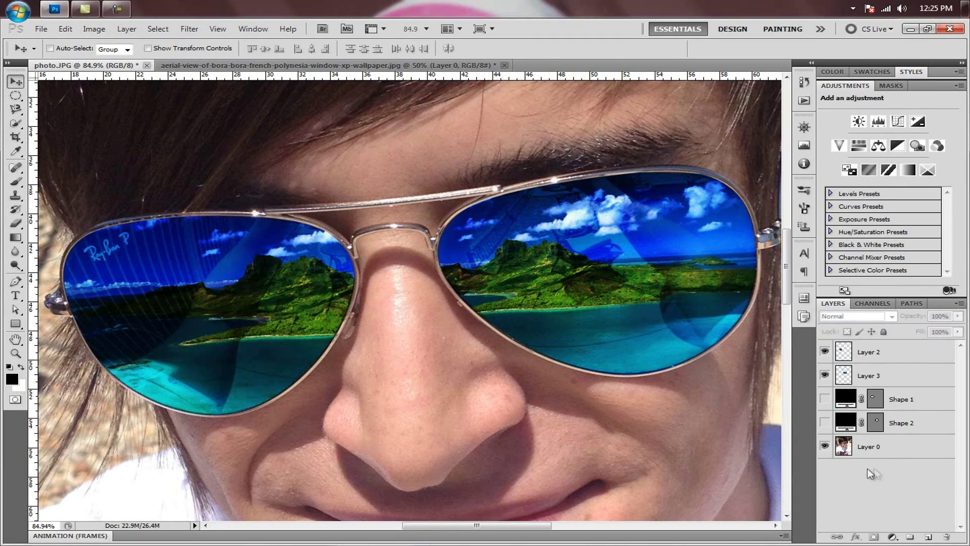
{"action": "left_click", "coordinate": [558, 348]}
{"action": "left_click", "coordinate": [426, 223]}
{"action": "scroll", "coordinate": [448, 298], "scroll_direction": "down", "scroll_amount": 2}
Step: Desaturate Layer 0's selfie to black and white via Image > Adjustments > Desaturate
{"action": "scroll", "coordinate": [449, 302], "scroll_direction": "down", "scroll_amount": 5}
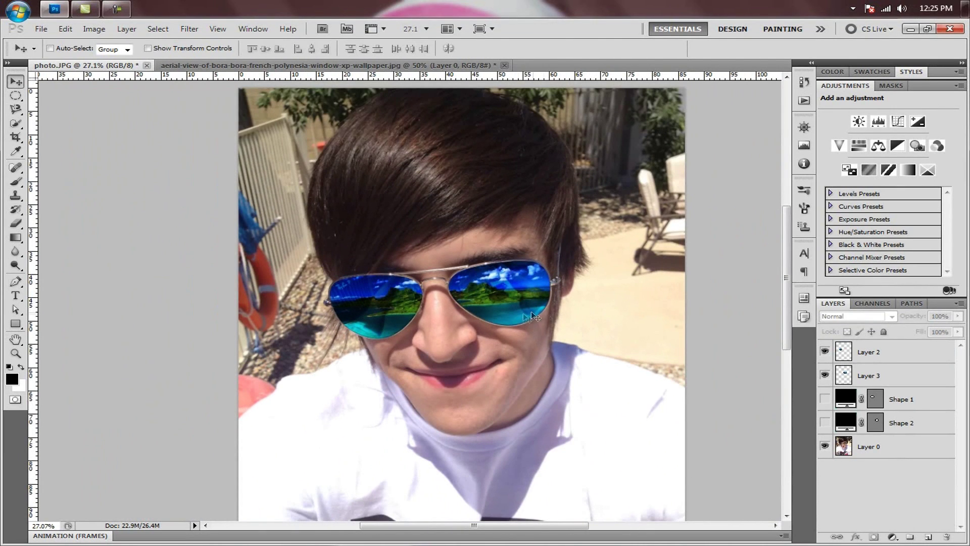
{"action": "left_click", "coordinate": [870, 447]}
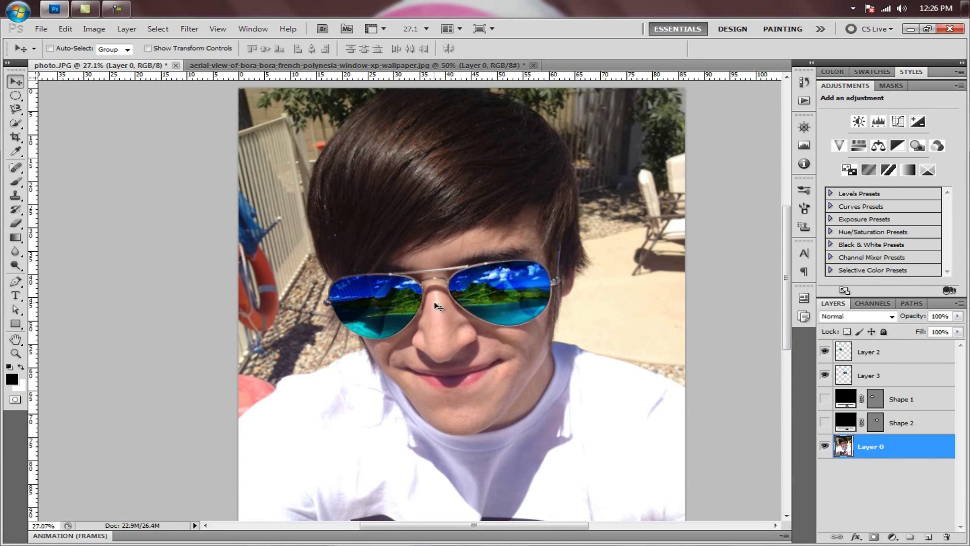
{"action": "scroll", "coordinate": [522, 304], "scroll_direction": "up", "scroll_amount": 5}
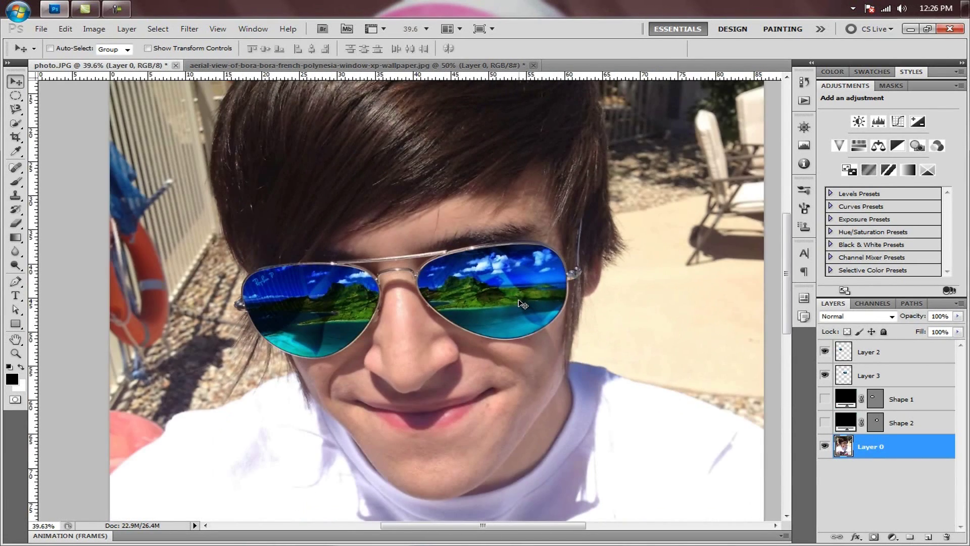
{"action": "scroll", "coordinate": [679, 389], "scroll_direction": "down", "scroll_amount": 5}
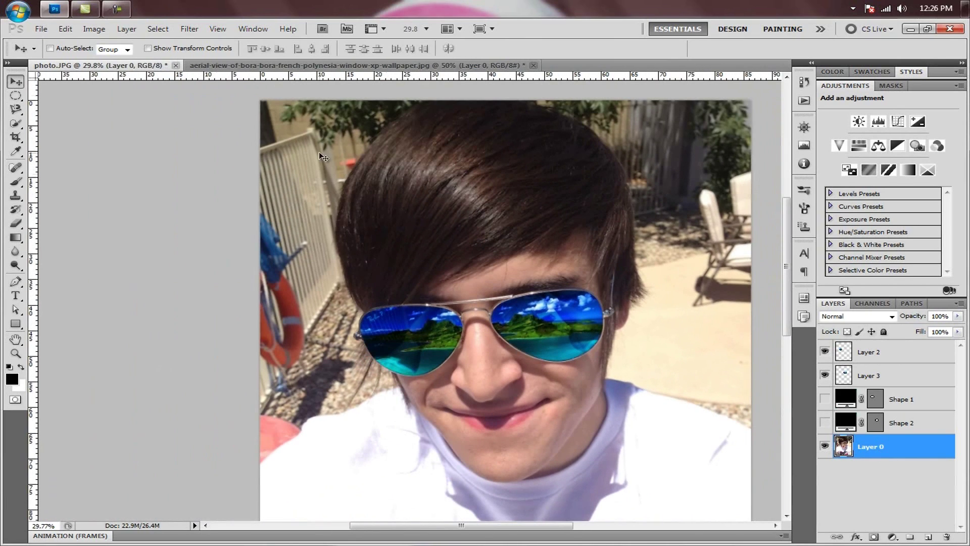
{"action": "left_click", "coordinate": [126, 29]}
{"action": "mouse_move", "coordinate": [94, 29]}
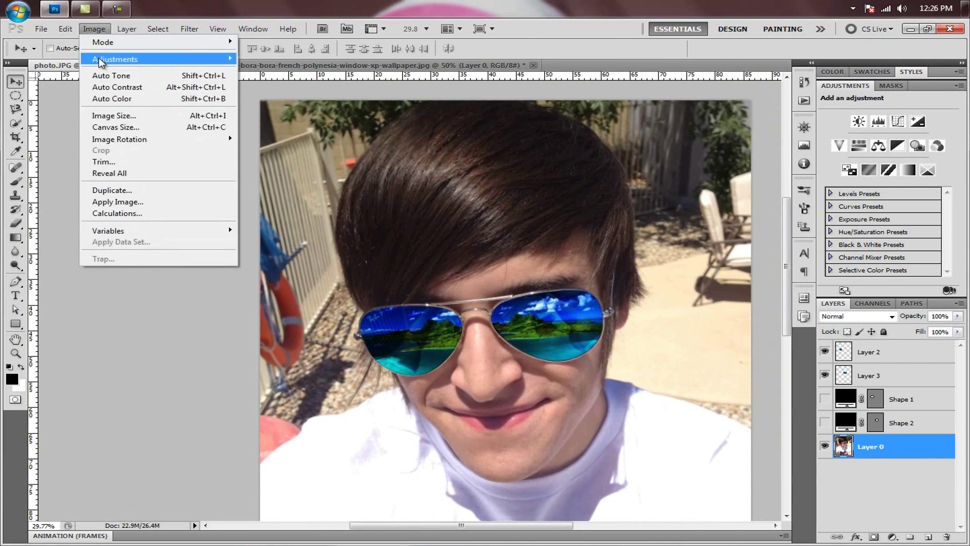
{"action": "mouse_move", "coordinate": [99, 61]}
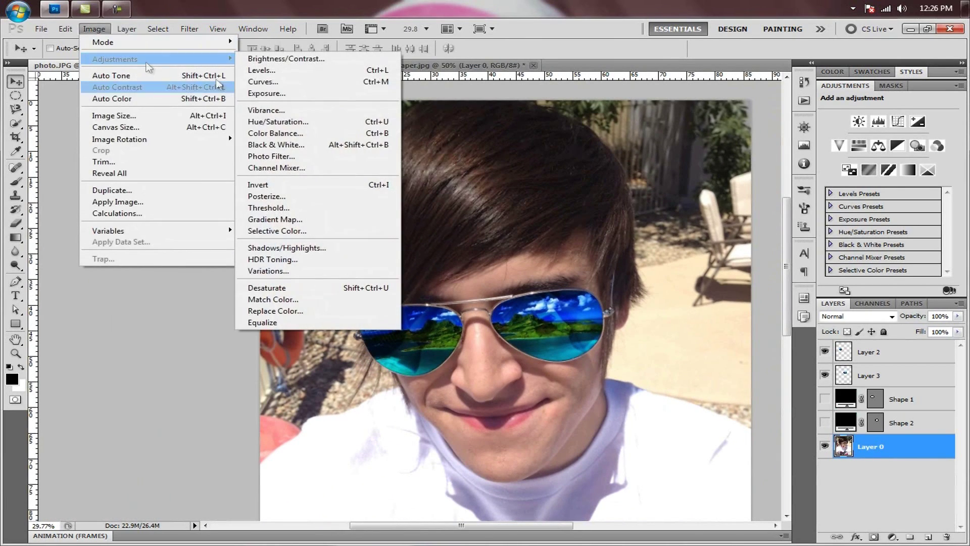
{"action": "left_click", "coordinate": [320, 287]}
{"action": "left_click_drag", "start_coordinate": [650, 275], "coordinate": [604, 195]}
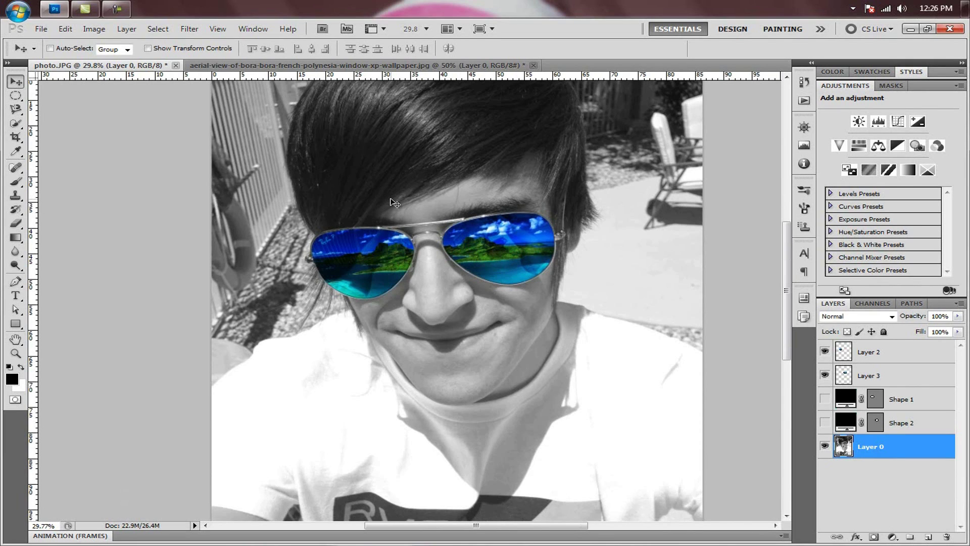
Step: Apply a Curves S-curve to Layer 0, pulling the shadow point down and the highlight point up
{"action": "left_click", "coordinate": [126, 29]}
{"action": "mouse_move", "coordinate": [94, 29]}
{"action": "mouse_move", "coordinate": [112, 59]}
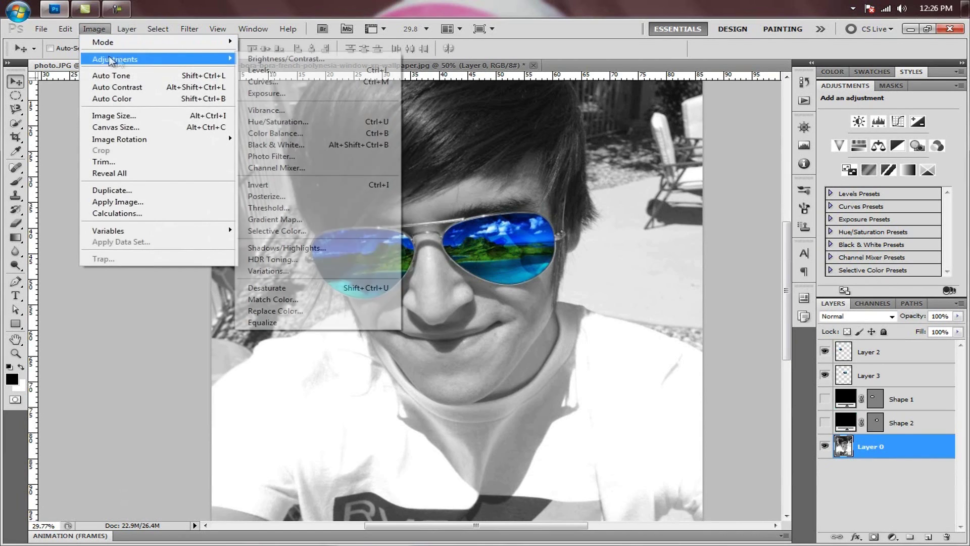
{"action": "left_click", "coordinate": [313, 82]}
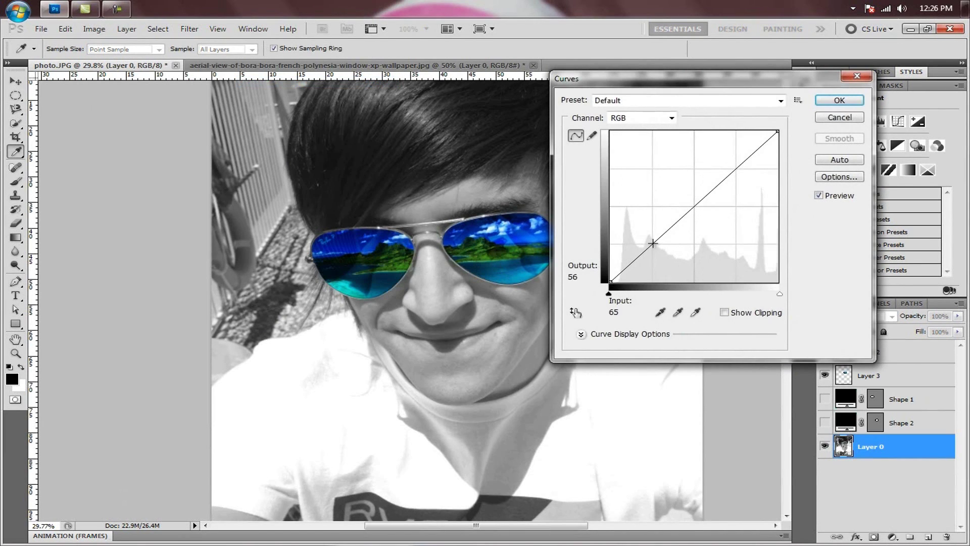
{"action": "left_click_drag", "start_coordinate": [653, 243], "coordinate": [643, 259]}
{"action": "left_click_drag", "start_coordinate": [722, 196], "coordinate": [721, 177]}
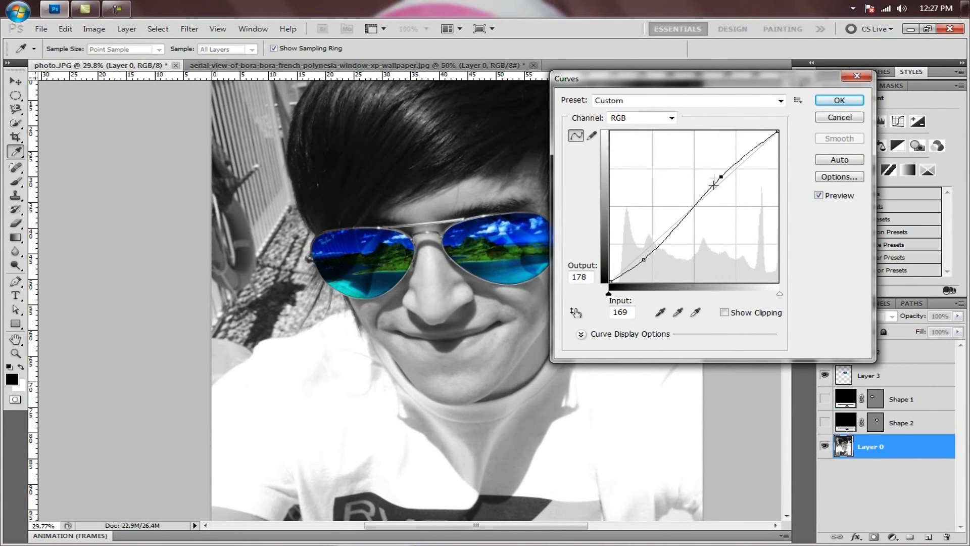
{"action": "left_click_drag", "start_coordinate": [643, 259], "coordinate": [641, 264]}
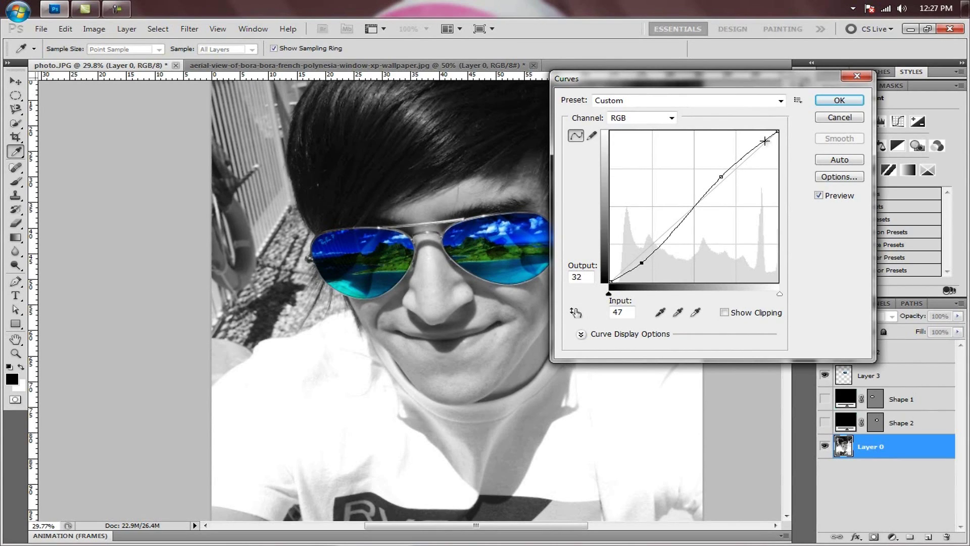
{"action": "left_click", "coordinate": [824, 101]}
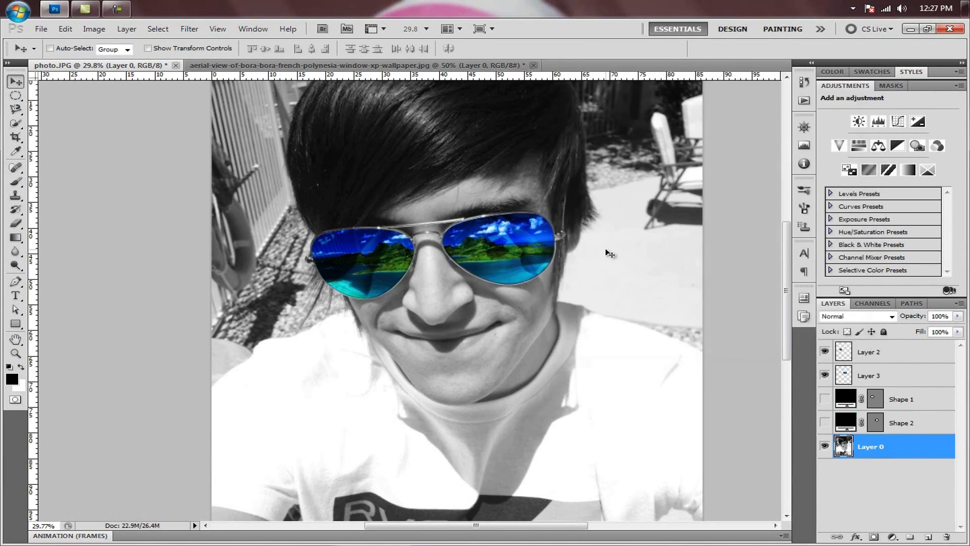
Step: Add a new empty Layer 4 and move it to the top of the layer stack
{"action": "scroll", "coordinate": [514, 292], "scroll_direction": "down", "scroll_amount": 2}
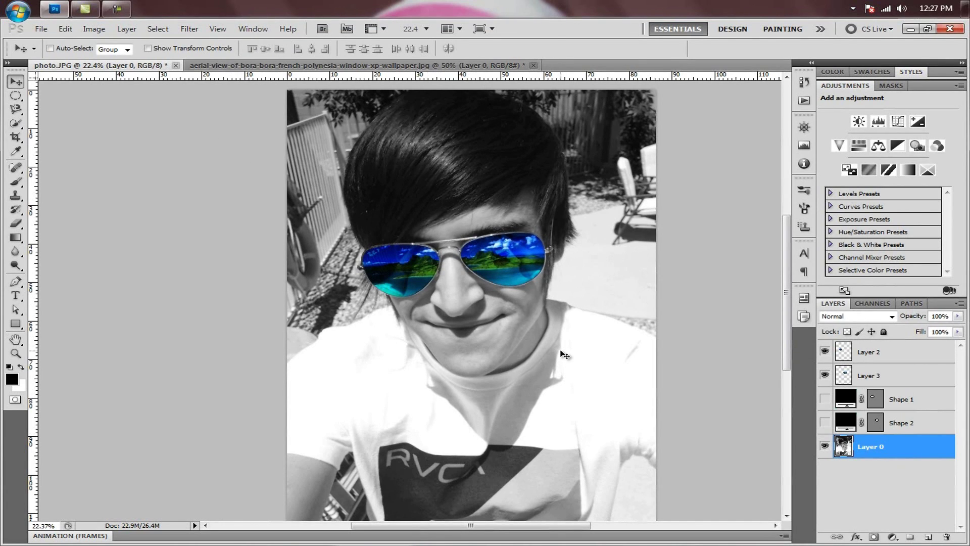
{"action": "left_click_drag", "start_coordinate": [586, 354], "coordinate": [579, 338]}
{"action": "scroll", "coordinate": [582, 341], "scroll_direction": "down", "scroll_amount": 1}
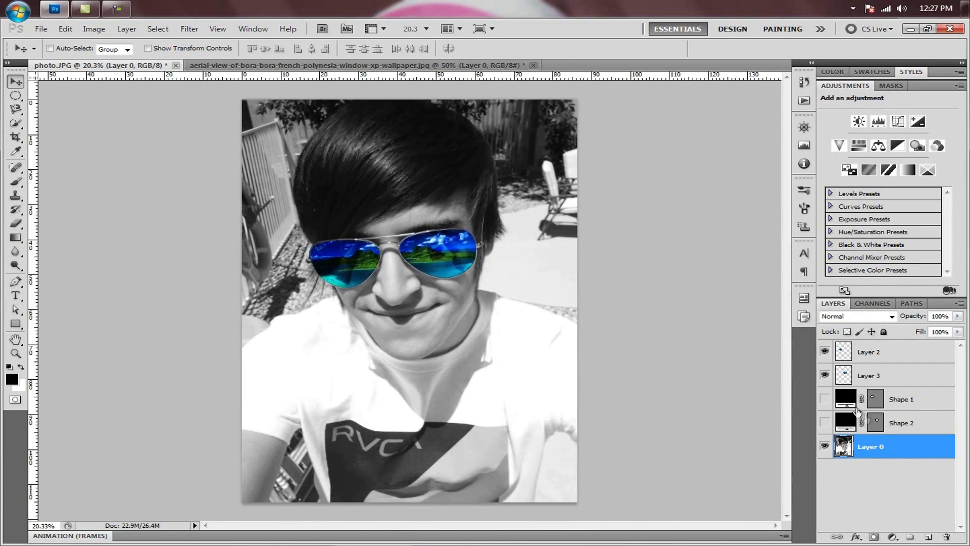
{"action": "left_click", "coordinate": [928, 537]}
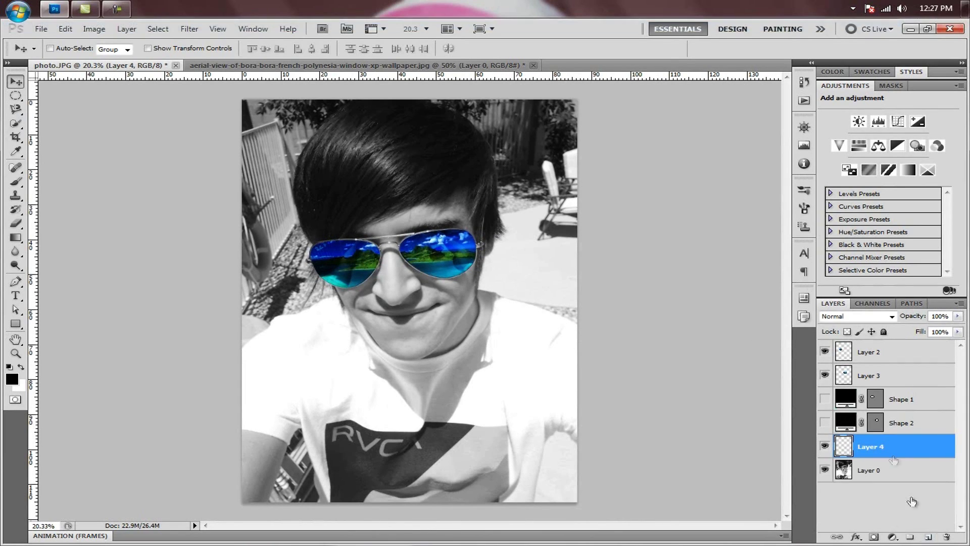
{"action": "left_click_drag", "start_coordinate": [870, 352], "coordinate": [873, 349]}
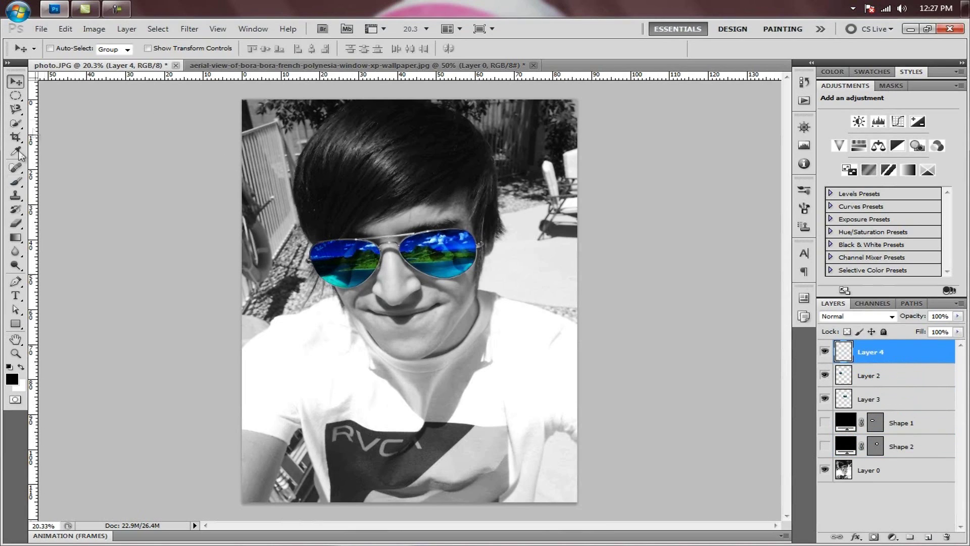
Step: Draw a 200 px feathered elliptical marquee around the subject's face and torso
{"action": "left_click", "coordinate": [16, 95]}
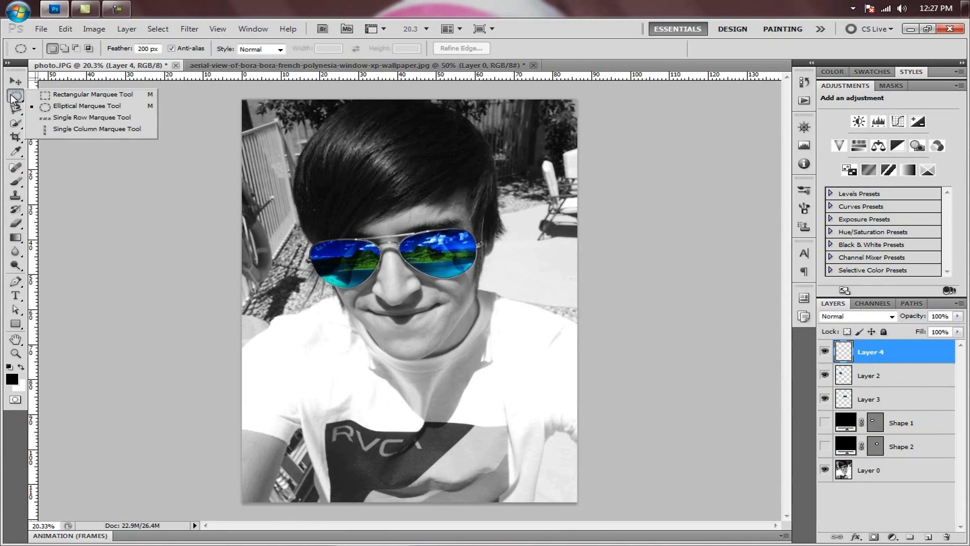
{"action": "left_click", "coordinate": [74, 105]}
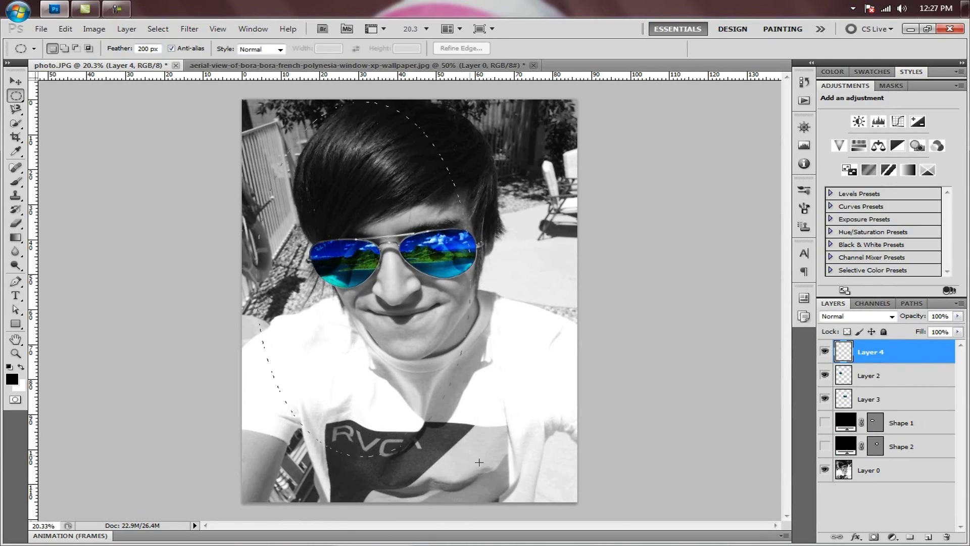
{"action": "left_click_drag", "start_coordinate": [480, 462], "coordinate": [562, 507]}
{"action": "left_click_drag", "start_coordinate": [551, 496], "coordinate": [552, 496]}
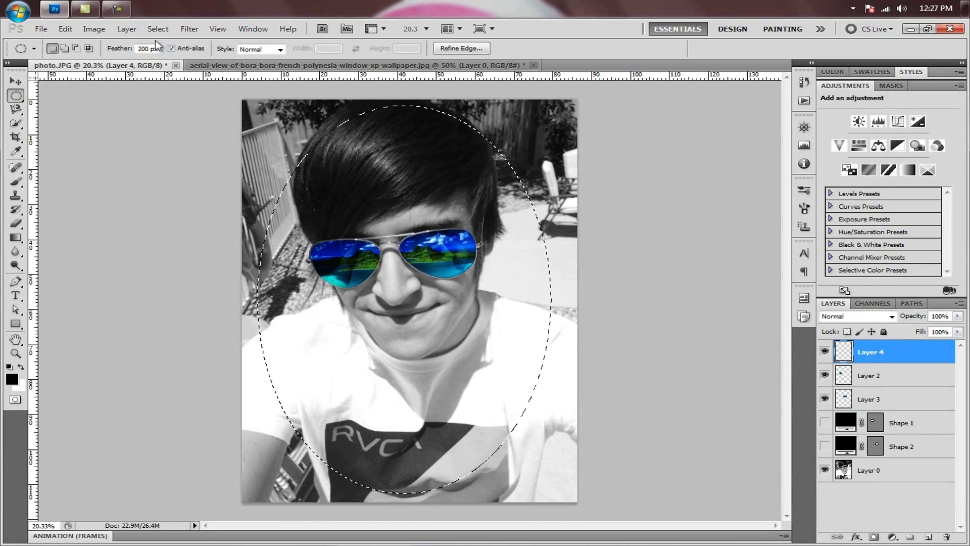
{"action": "left_click", "coordinate": [129, 52]}
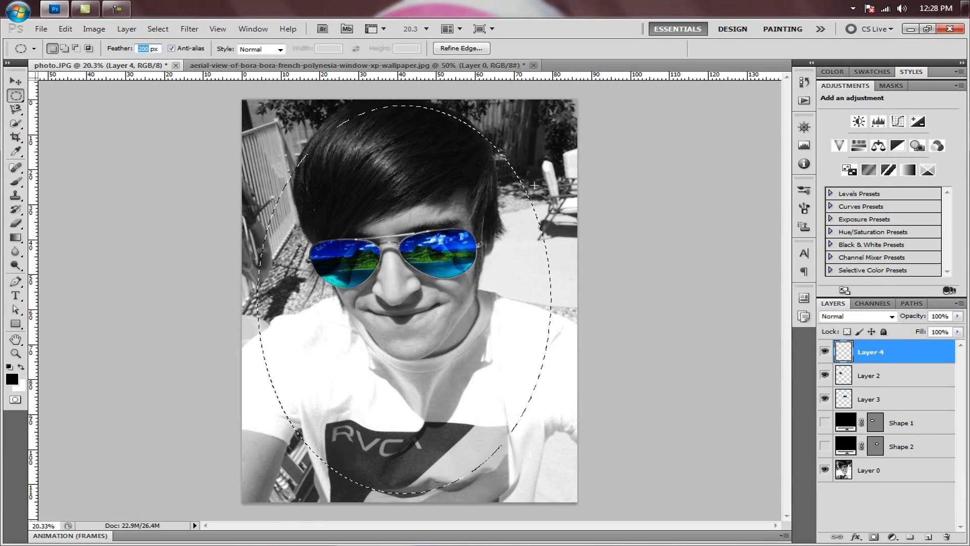
Step: Invert the oval selection, fill the outside with black on Layer 4, then deselect
{"action": "right_click", "coordinate": [525, 159]}
{"action": "left_click", "coordinate": [566, 184]}
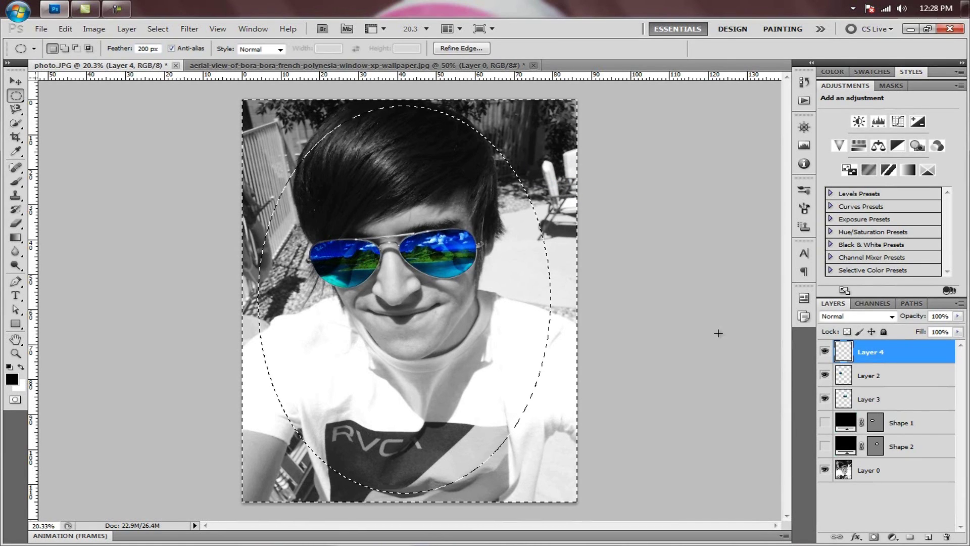
{"action": "key", "text": "alt+BackSpace"}
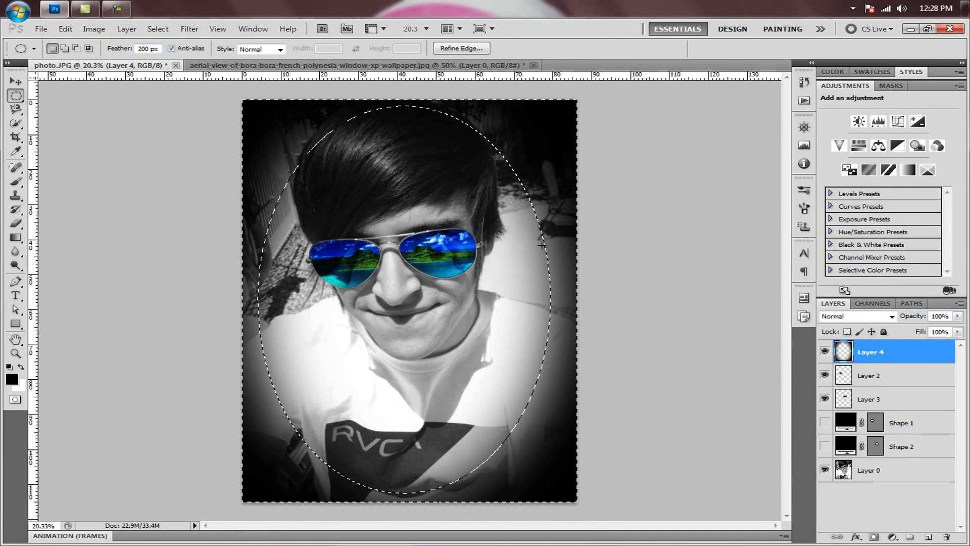
{"action": "left_click", "coordinate": [143, 48]}
{"action": "left_click", "coordinate": [879, 490]}
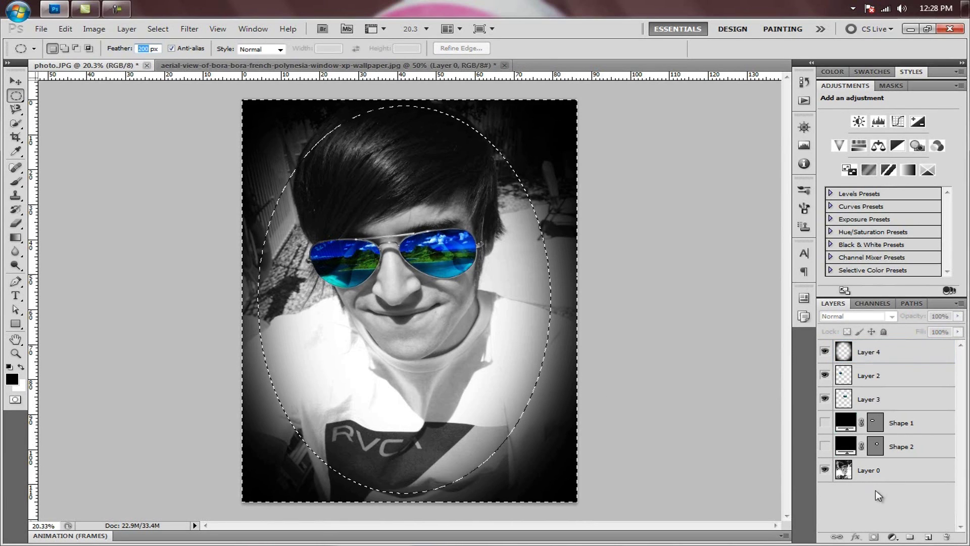
{"action": "key", "text": "ctrl+d"}
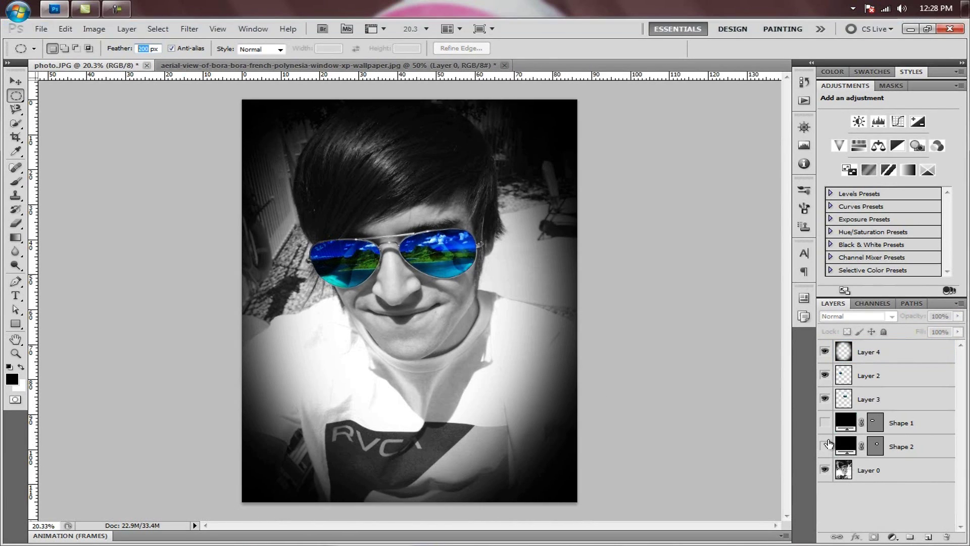
Step: Apply a Gaussian Blur of about 92 px to the Layer 4 vignette
{"action": "left_click", "coordinate": [865, 356]}
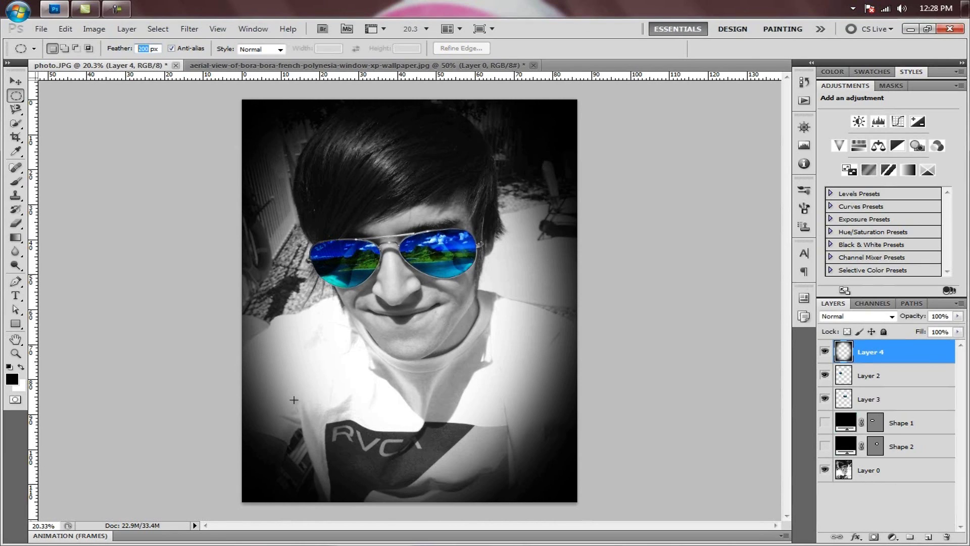
{"action": "left_click", "coordinate": [190, 29]}
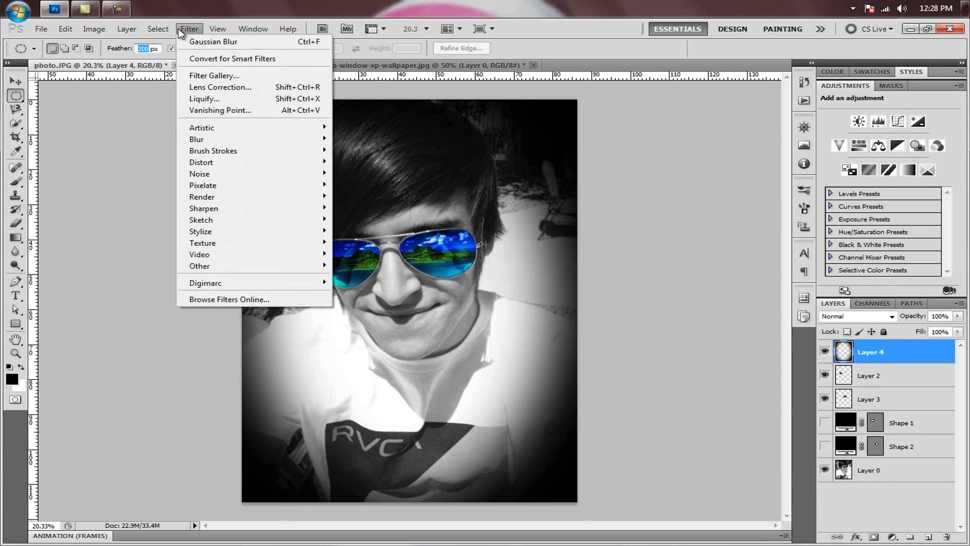
{"action": "mouse_move", "coordinate": [236, 139]}
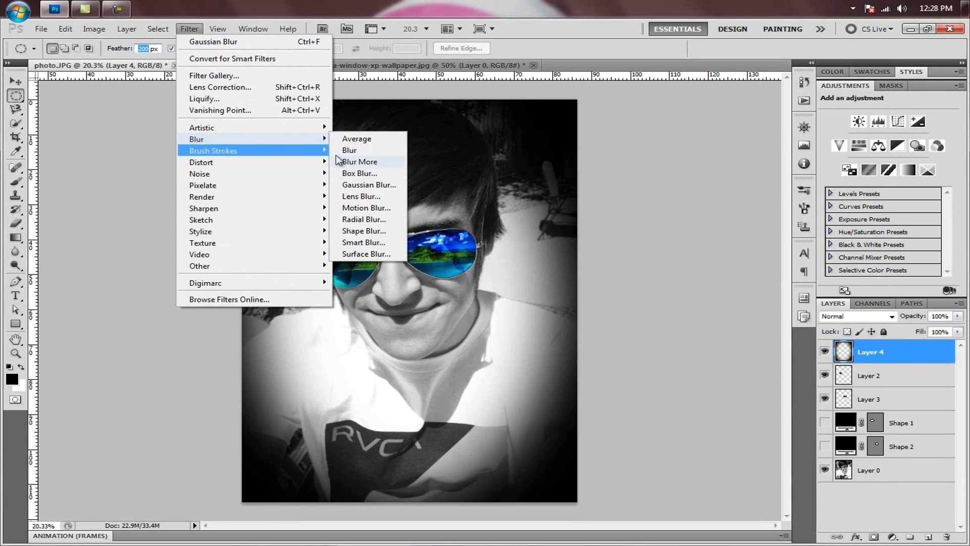
{"action": "left_click", "coordinate": [362, 185]}
{"action": "left_click_drag", "start_coordinate": [505, 296], "coordinate": [510, 297]}
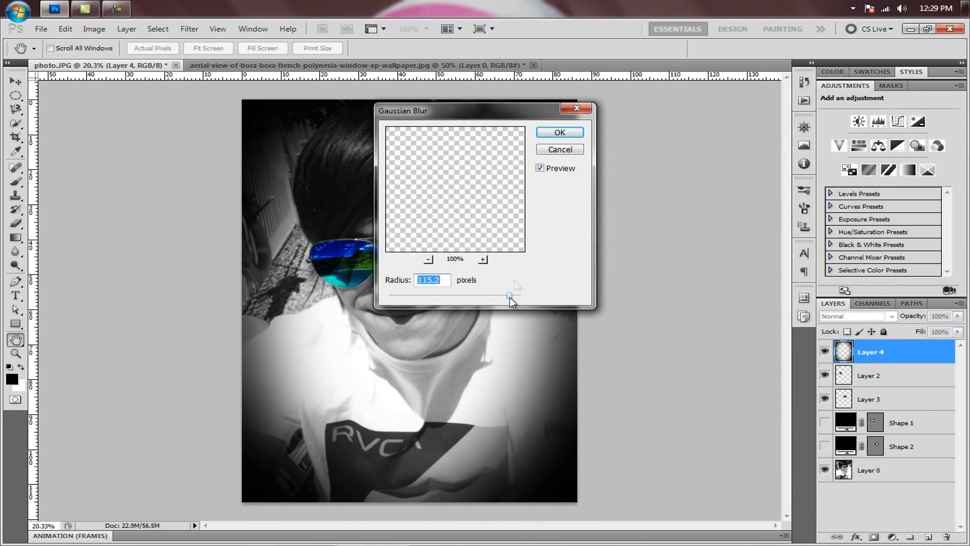
{"action": "left_click_drag", "start_coordinate": [509, 295], "coordinate": [502, 295]}
{"action": "left_click", "coordinate": [560, 132]}
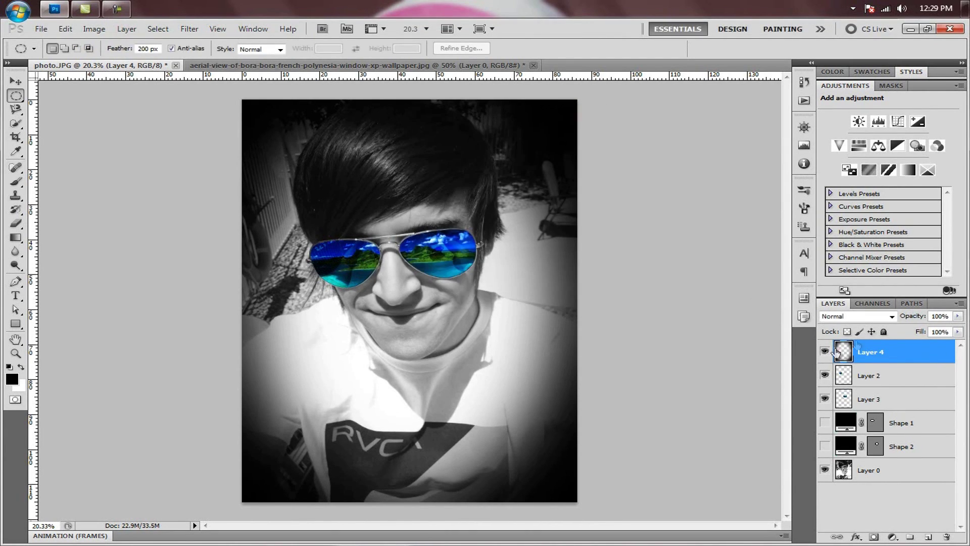
Step: Set Layer 4's blend mode to Soft Light
{"action": "left_click", "coordinate": [881, 316]}
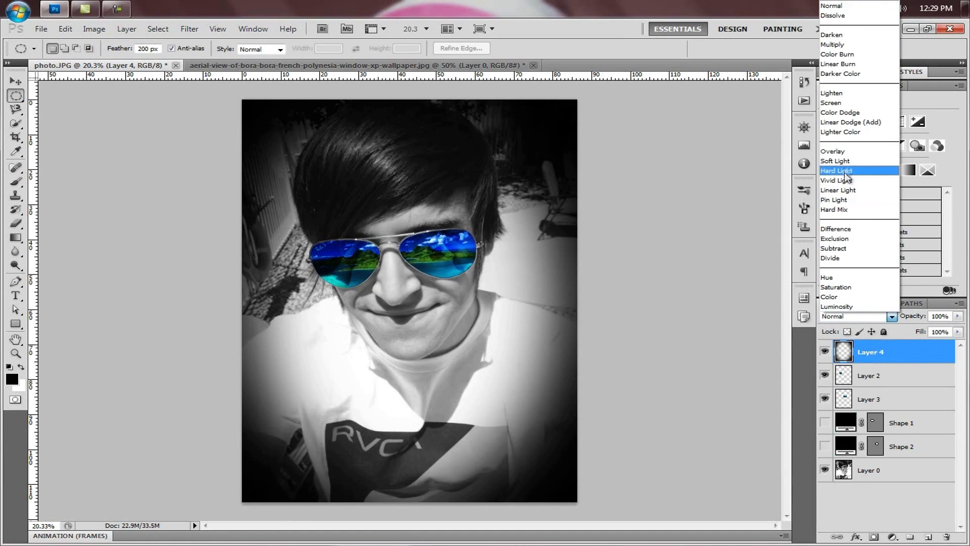
{"action": "left_click", "coordinate": [847, 170]}
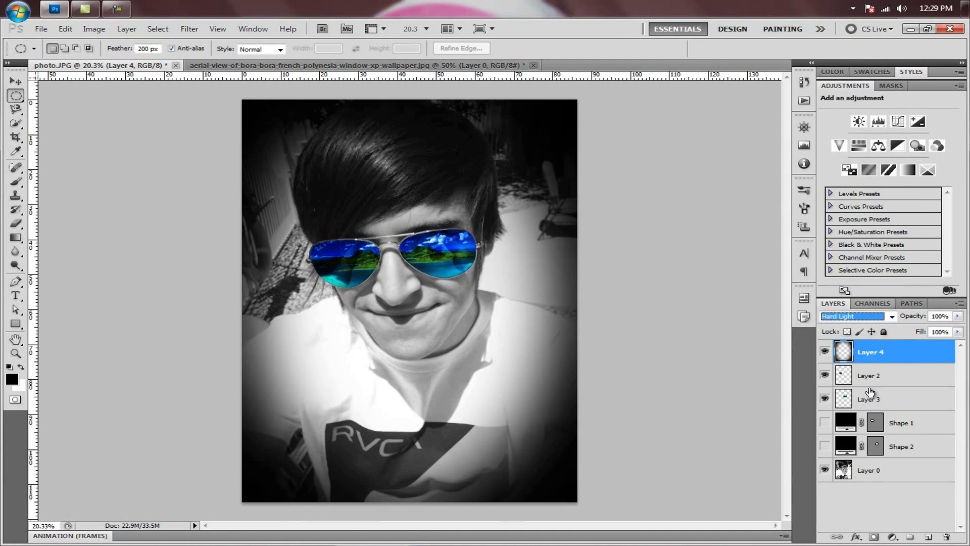
{"action": "key", "text": "Up"}
{"action": "key", "text": "Up"}
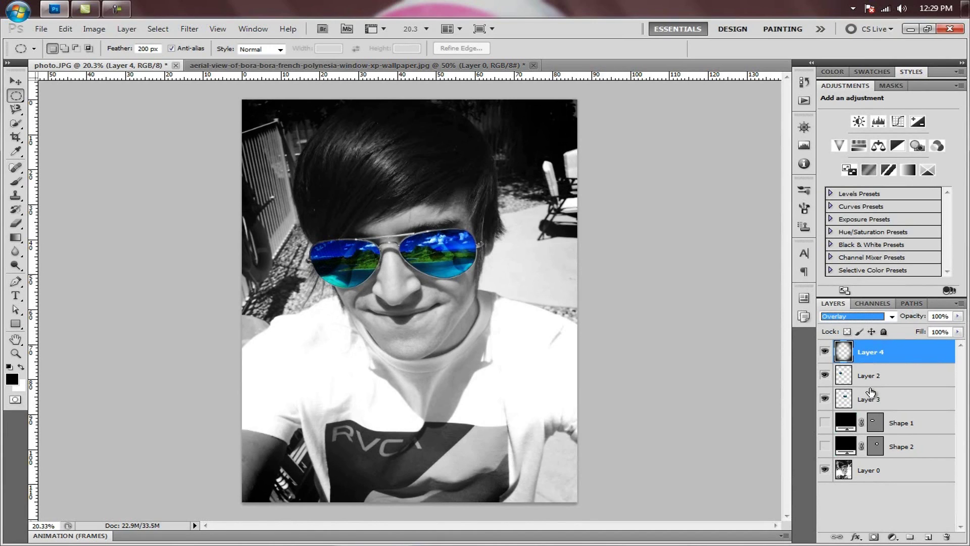
{"action": "key", "text": "Down"}
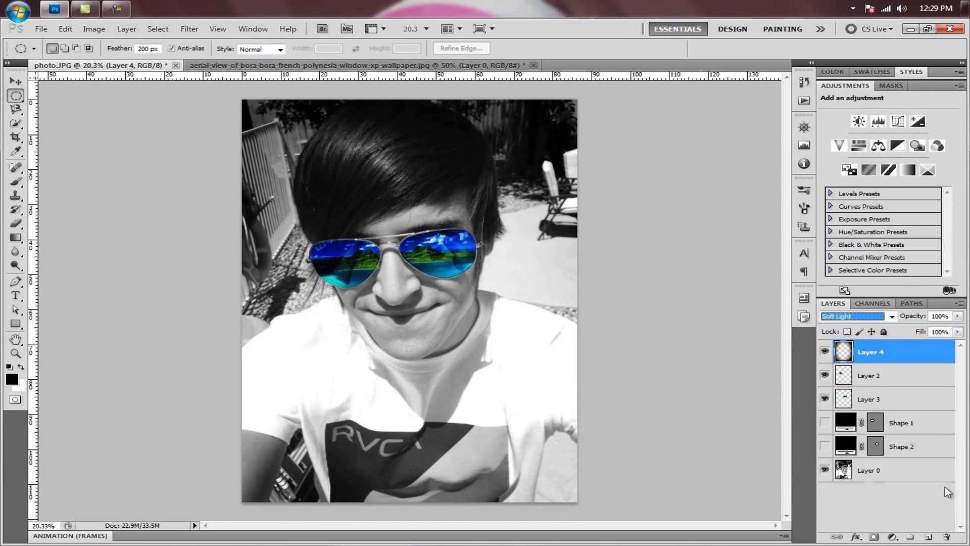
{"action": "left_click", "coordinate": [911, 513]}
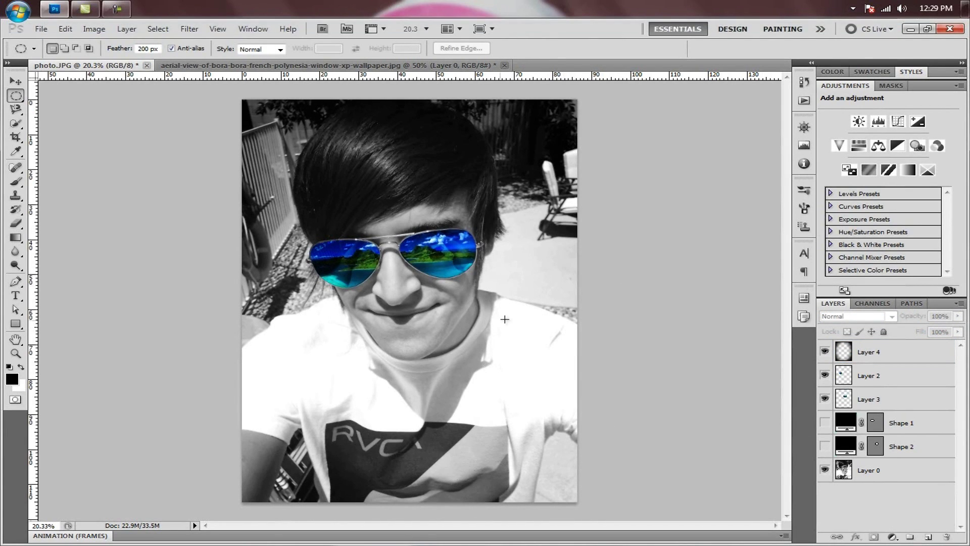
{"action": "key", "text": "alt+v"}
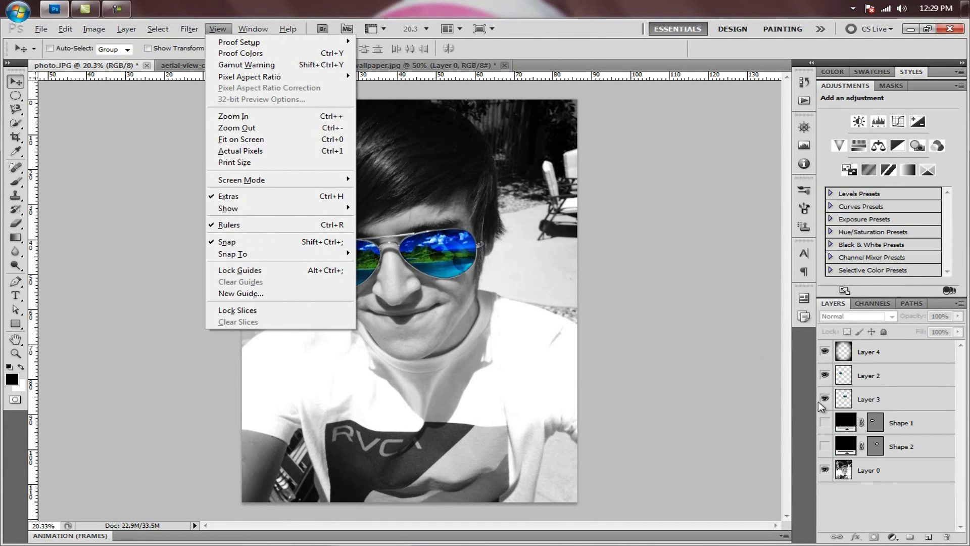
{"action": "key", "text": "Escape"}
Step: Dismiss the no-layers-selected error from the Move tool and return to the marquee tool
{"action": "key", "text": "v"}
{"action": "left_click", "coordinate": [621, 399]}
{"action": "left_click", "coordinate": [484, 225]}
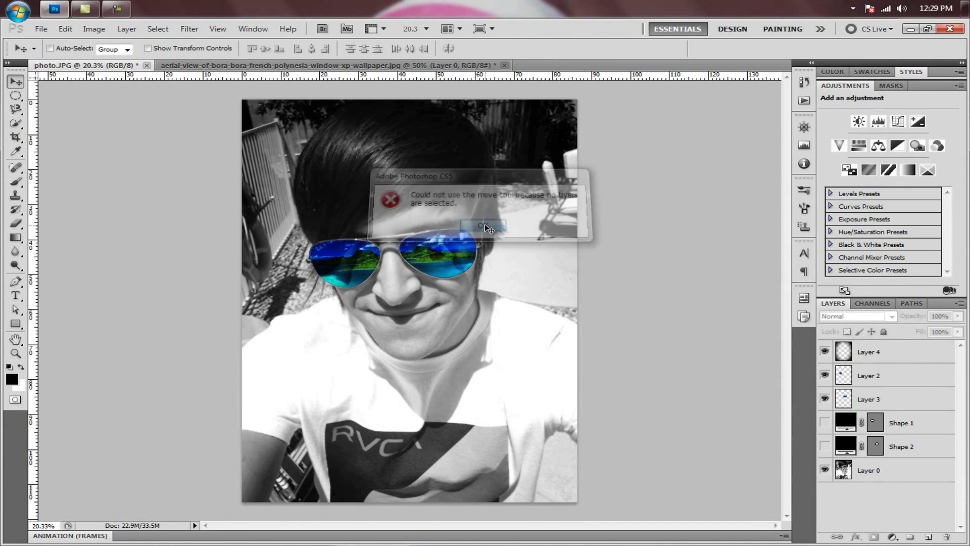
{"action": "key", "text": "m"}
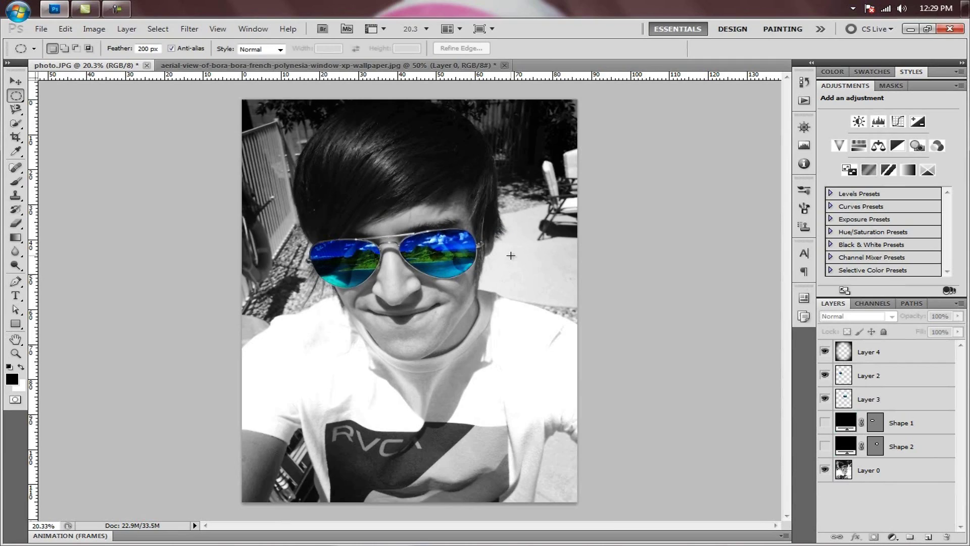
{"action": "scroll", "coordinate": [511, 256], "scroll_direction": "up", "scroll_amount": 3}
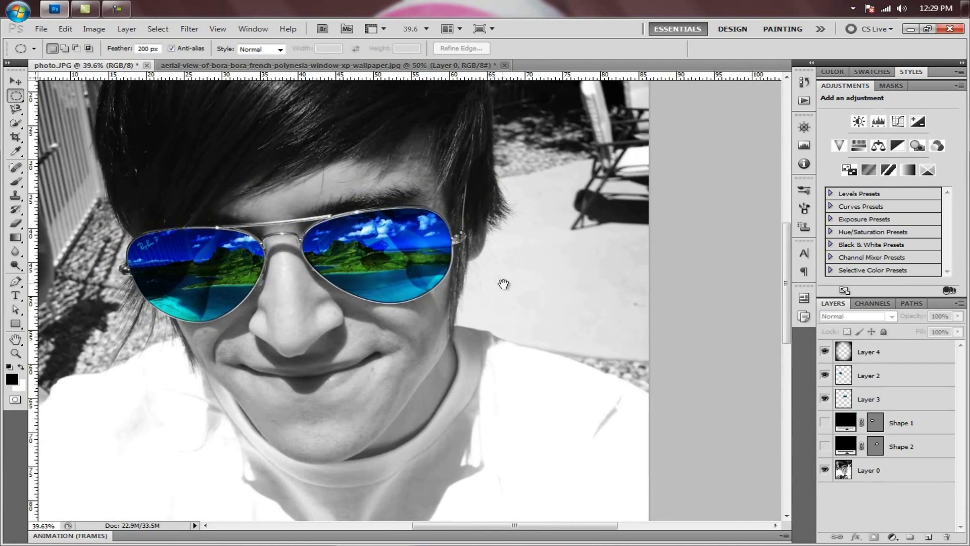
{"action": "scroll", "coordinate": [503, 284], "scroll_direction": "up", "scroll_amount": 1}
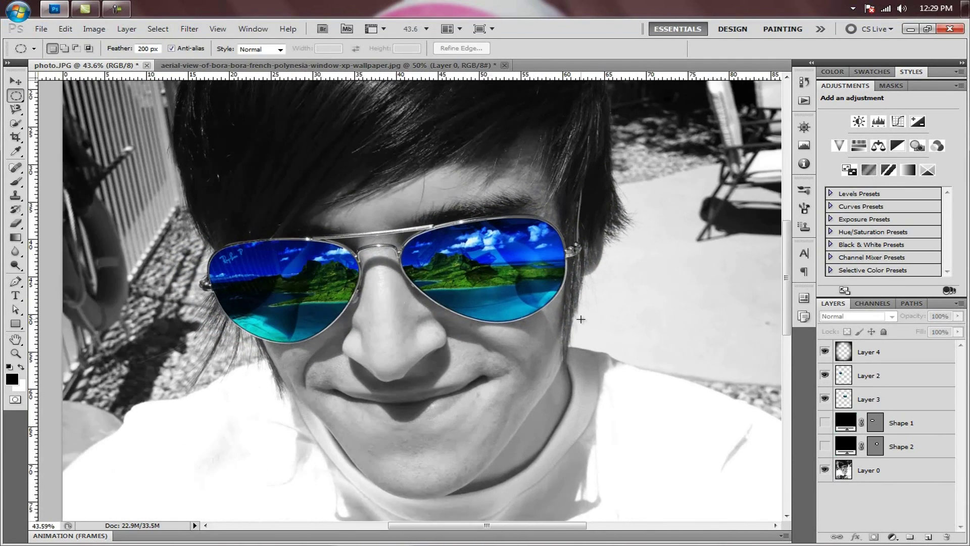
{"action": "scroll", "coordinate": [604, 320], "scroll_direction": "up", "scroll_amount": 1}
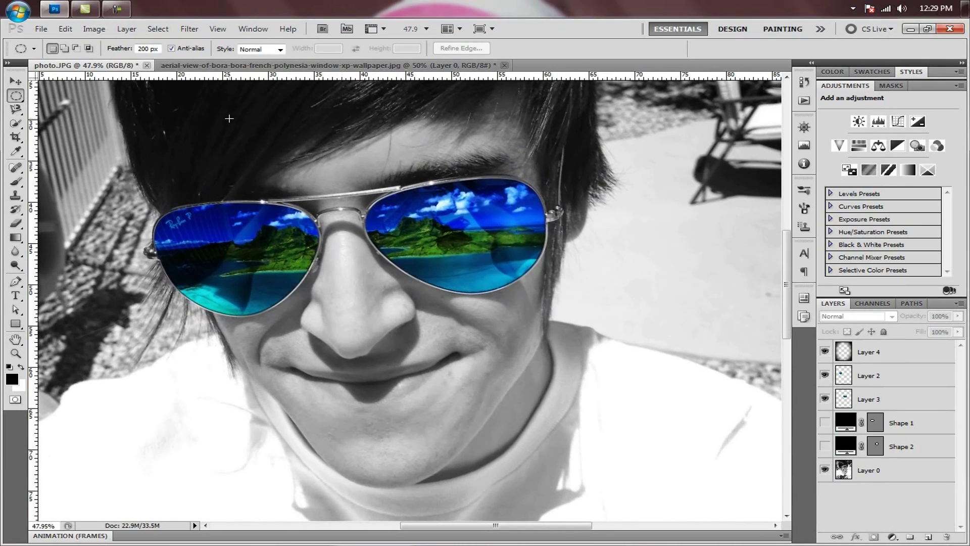
{"action": "scroll", "coordinate": [331, 120], "scroll_direction": "down", "scroll_amount": 6}
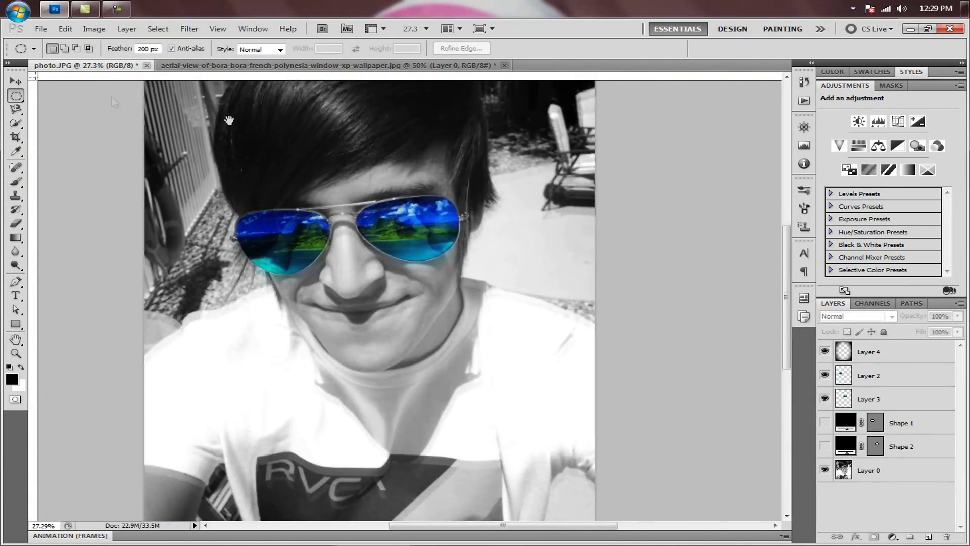
Step: Draw a wide rectangular marquee selection across the face and sunglasses
{"action": "right_click", "coordinate": [17, 105]}
{"action": "left_click", "coordinate": [86, 95]}
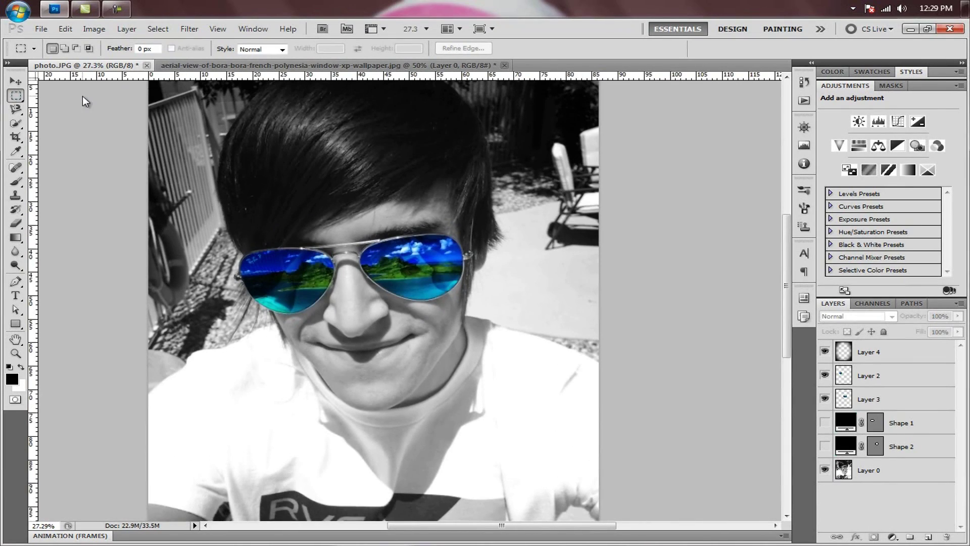
{"action": "right_click", "coordinate": [13, 97]}
{"action": "left_click", "coordinate": [86, 95]}
{"action": "left_click_drag", "start_coordinate": [599, 152], "coordinate": [220, 404]}
{"action": "mouse_move", "coordinate": [144, 415]}
{"action": "left_mouse_down"}
{"action": "mouse_move", "coordinate": [132, 426]}
{"action": "mouse_move", "coordinate": [146, 430]}
{"action": "left_mouse_up"}
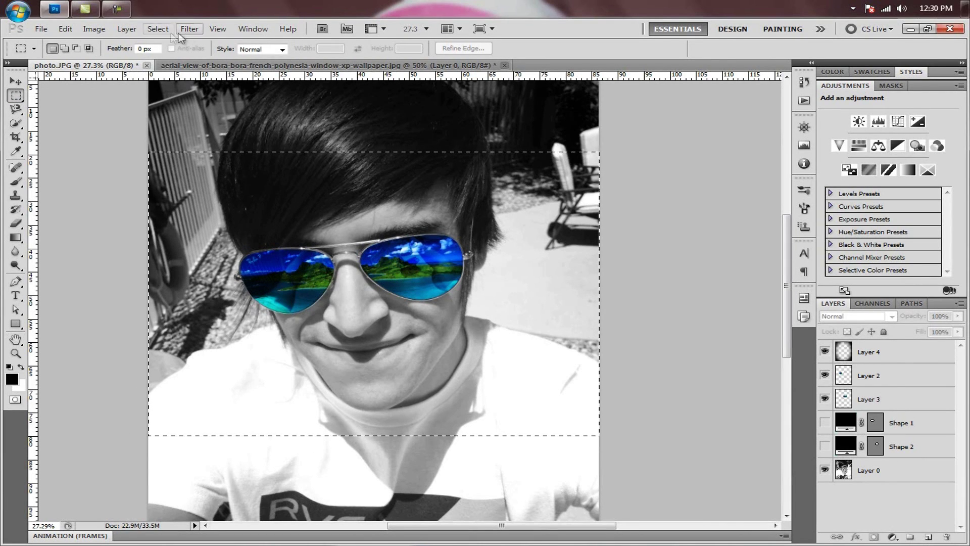
Step: Crop the photo to the rectangle with Image > Crop and clear the selection
{"action": "left_click", "coordinate": [94, 30]}
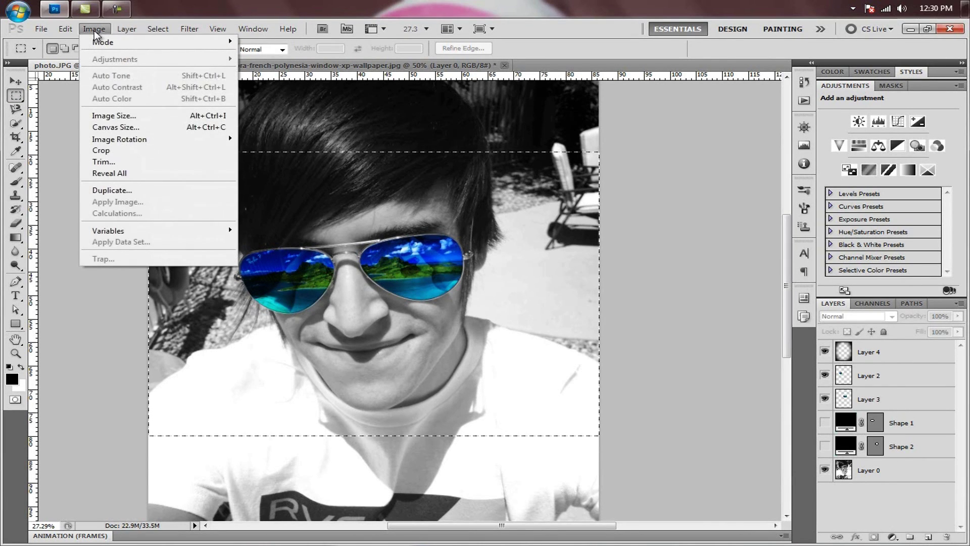
{"action": "left_click", "coordinate": [111, 150]}
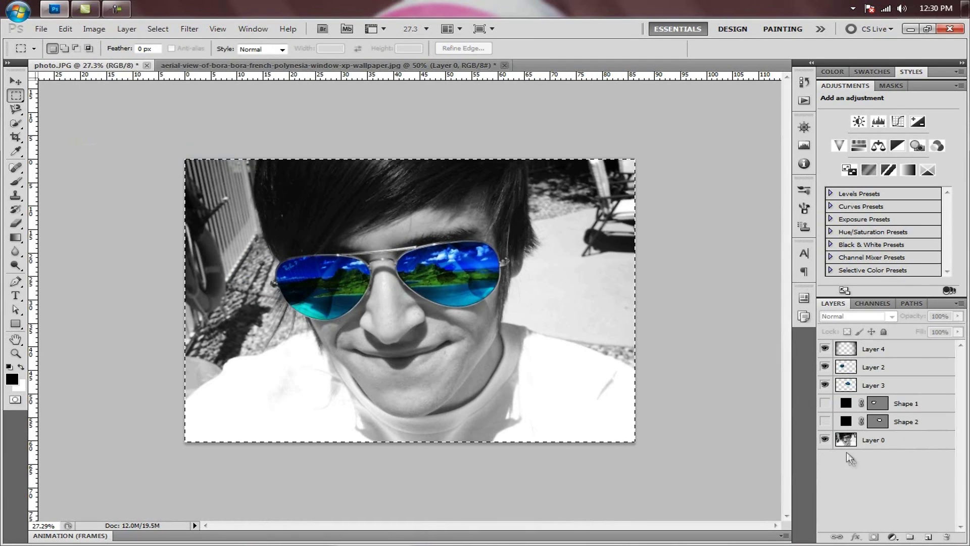
{"action": "left_click", "coordinate": [484, 131]}
{"action": "key", "text": "ctrl+plus"}
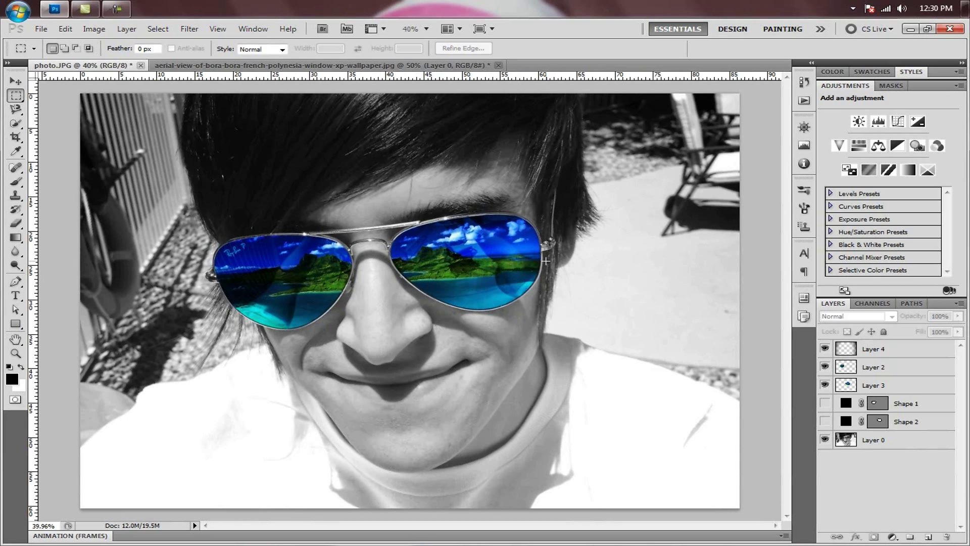
{"action": "key", "text": "ctrl+minus"}
{"action": "key", "text": "ctrl+minus"}
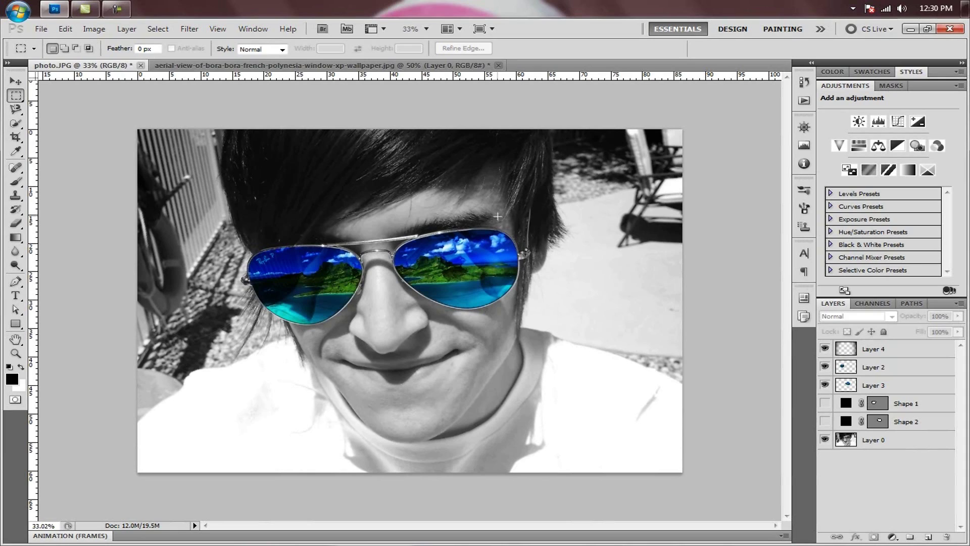